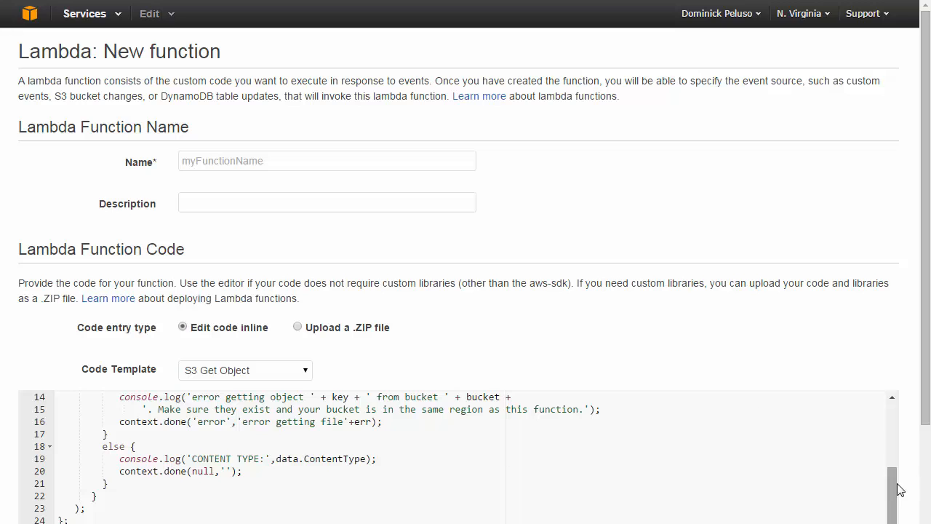
Step: Review the S3 Get Object template code and preview the ZIP upload option, returning to inline code editing
left_click_drag(895, 489, 891, 400)
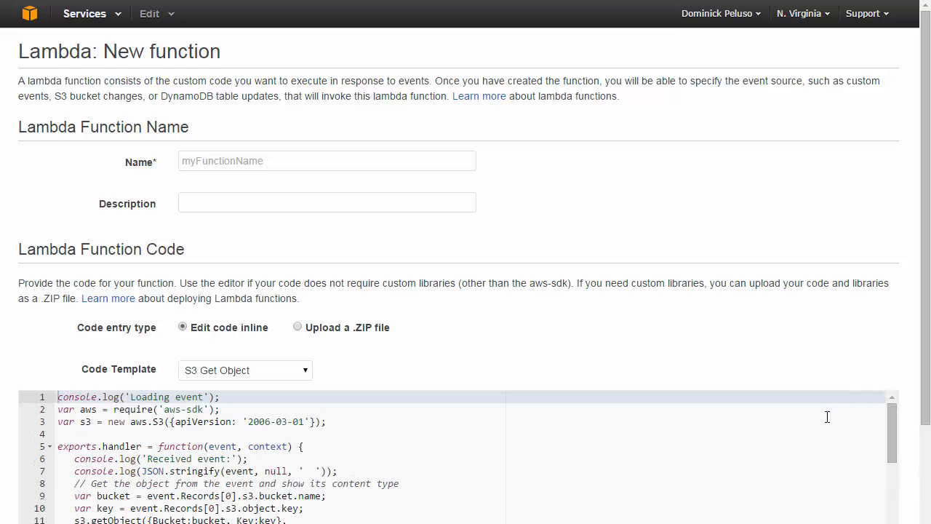
left_click(340, 328)
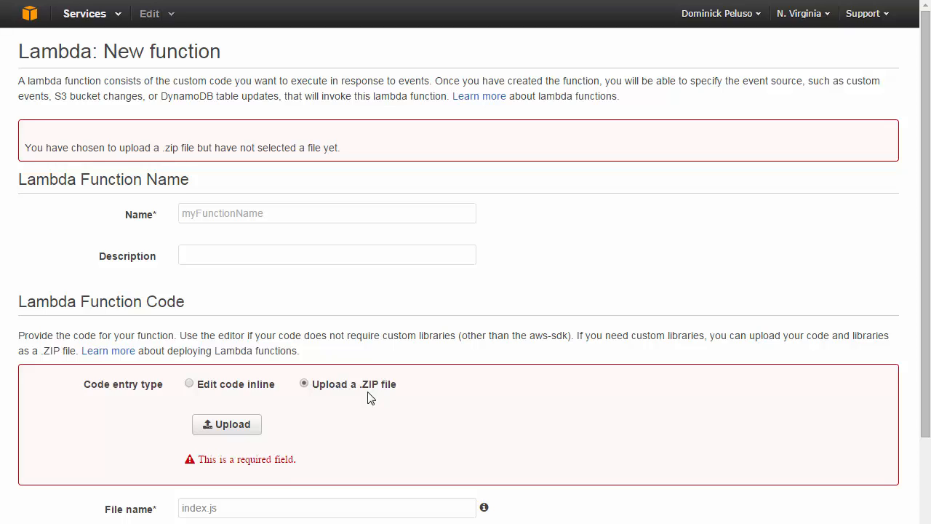
left_click(263, 385)
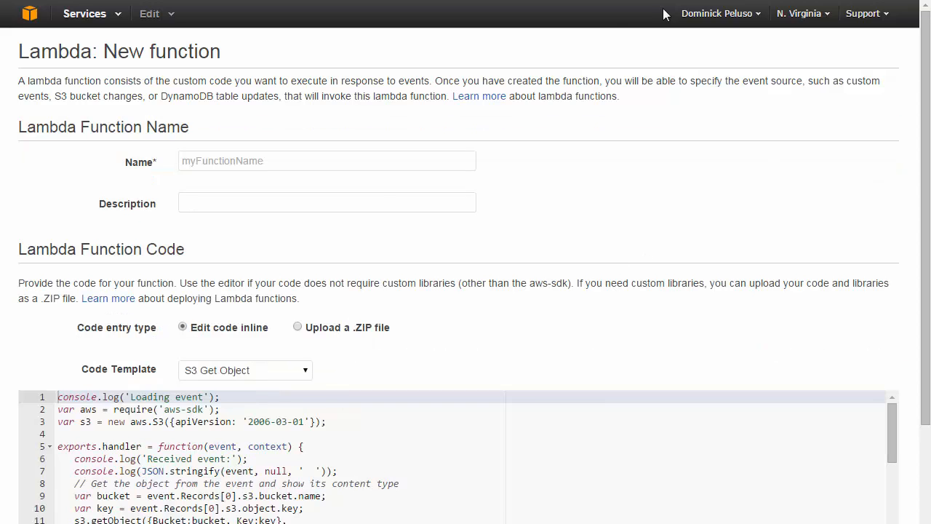
Step: Switch to Windows Explorer and create a folder named CreateThumbnail2 inside CSCI-E90-Final
key("alt+Tab")
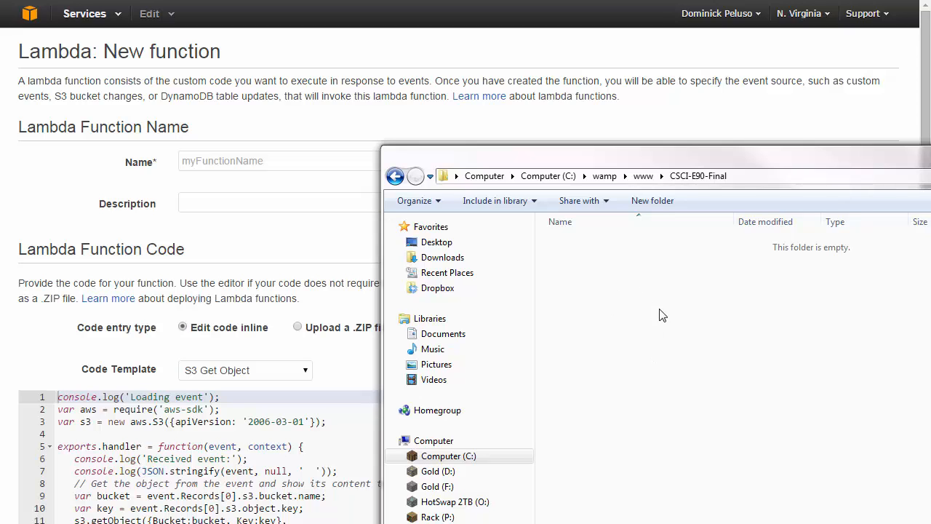
right_click(643, 288)
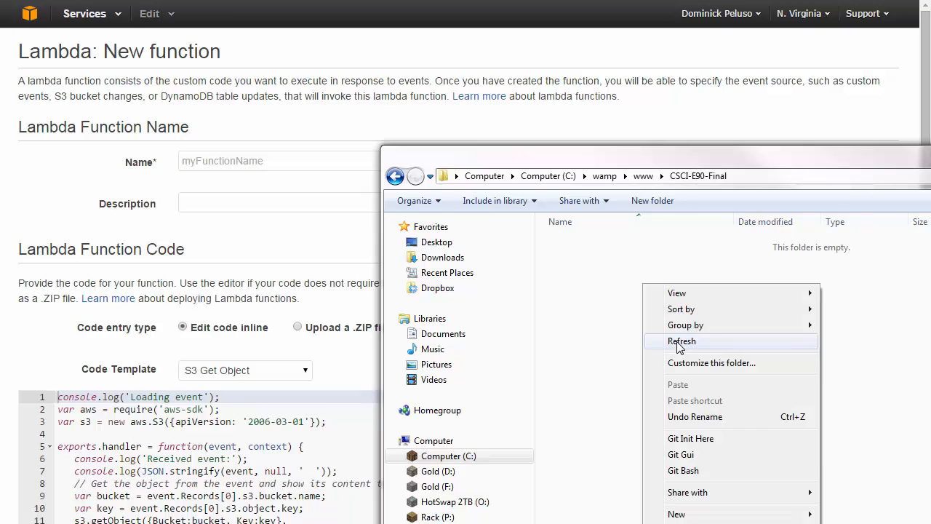
mouse_move(720, 516)
left_click(854, 514)
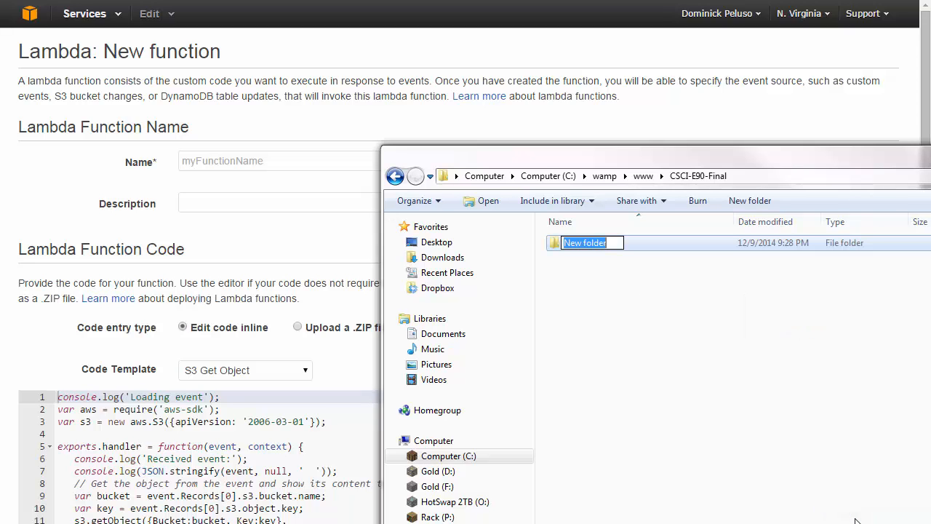
type("Crea")
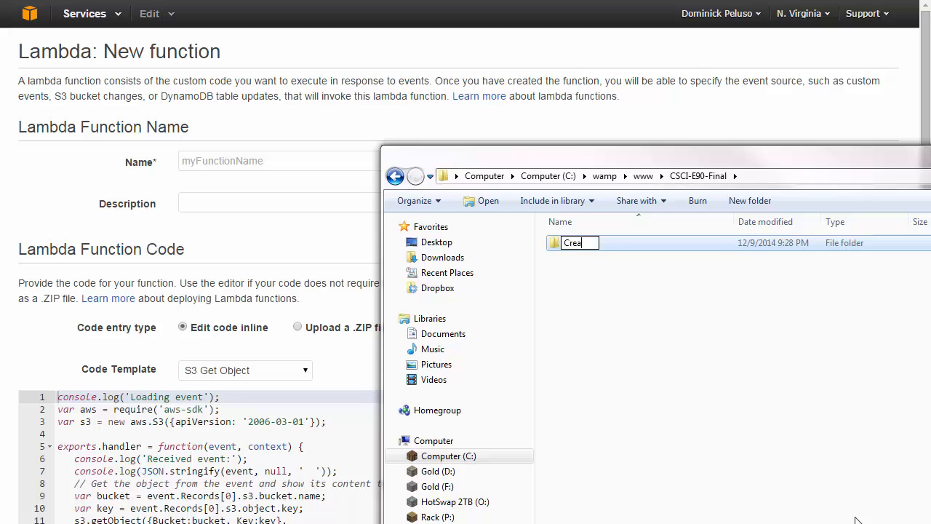
type("teThumbnail2")
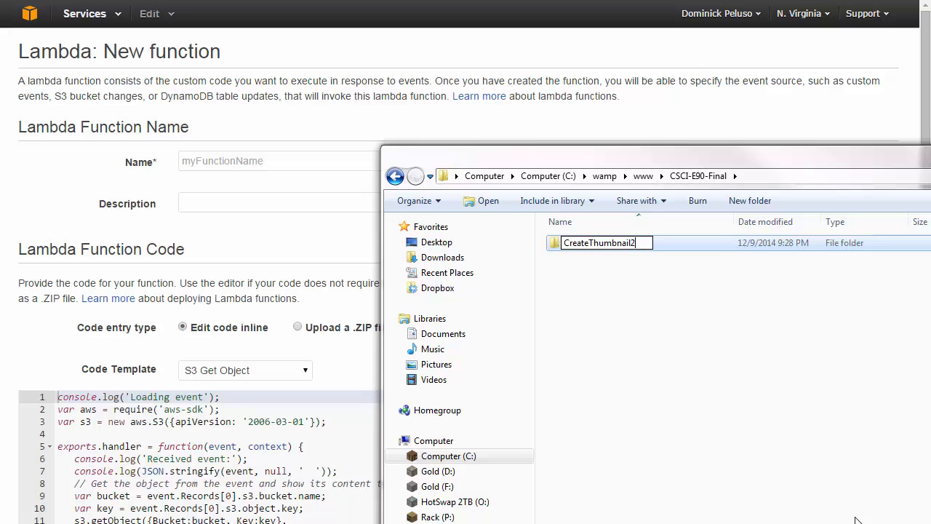
key("Return")
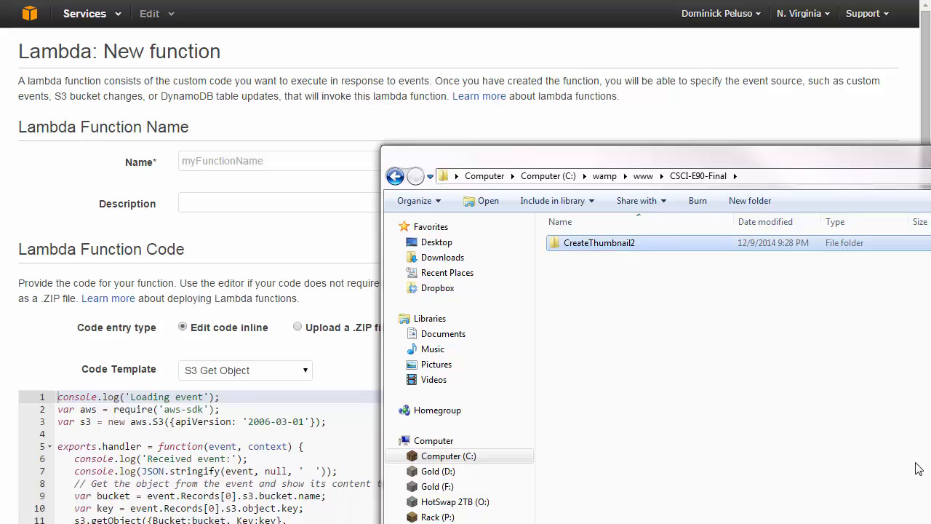
Step: Open the CreateThumbnail2 folder and copy its full path
double_click(595, 242)
left_click(864, 176)
right_click(864, 176)
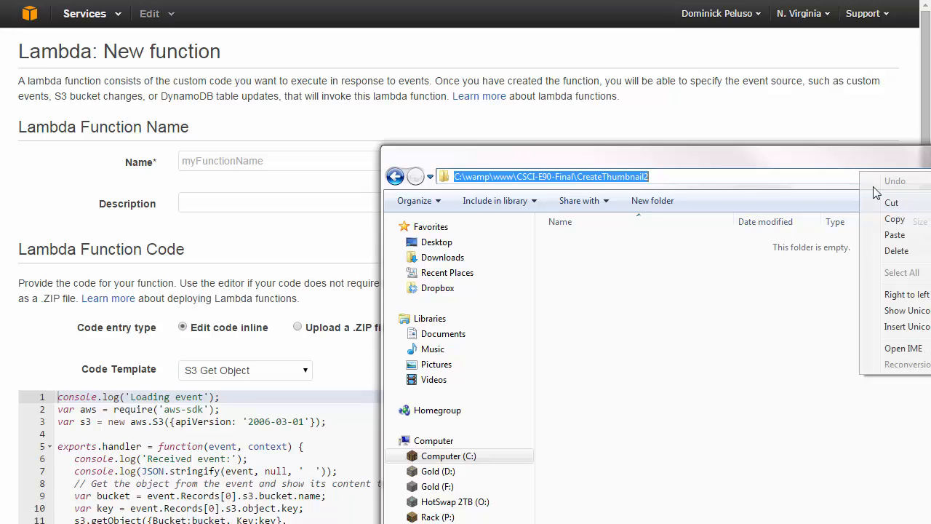
left_click(895, 218)
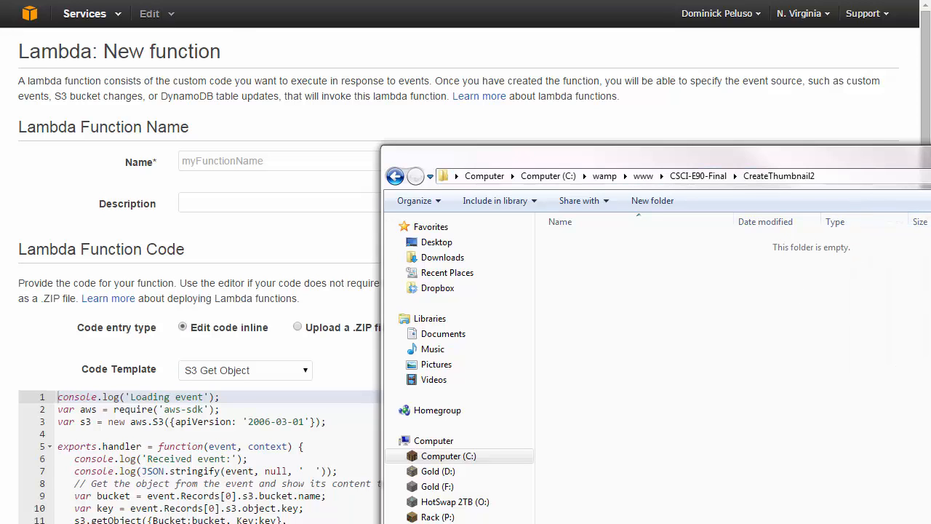
Step: In the cmd console, change the working directory to C:\wamp\www\CSCI-E90-Final\CreateThumbnail2 using the copied path
left_click_drag(60, 23, 329, 117)
type("cd")
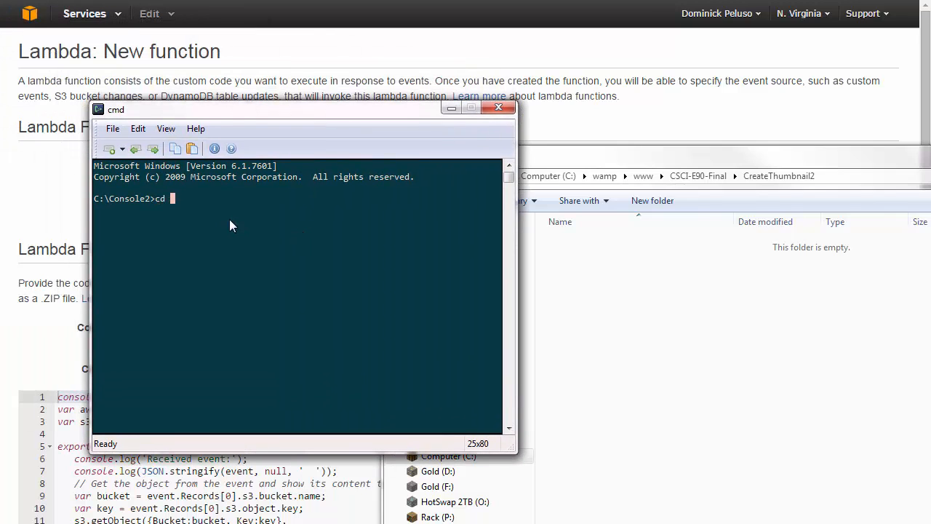
right_click(229, 219)
mouse_move(264, 247)
left_click(348, 278)
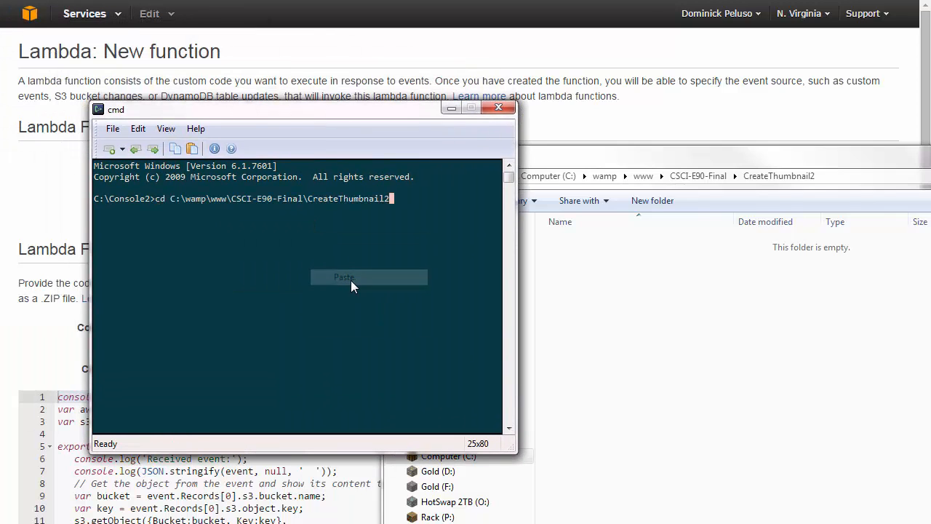
key("Return")
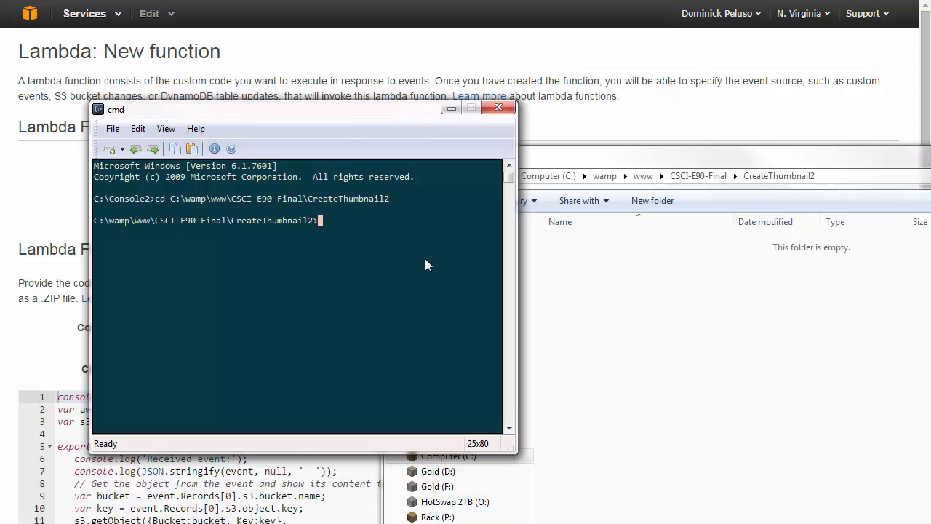
left_click_drag(348, 112, 345, 137)
key("Return")
key("Return")
key("Return")
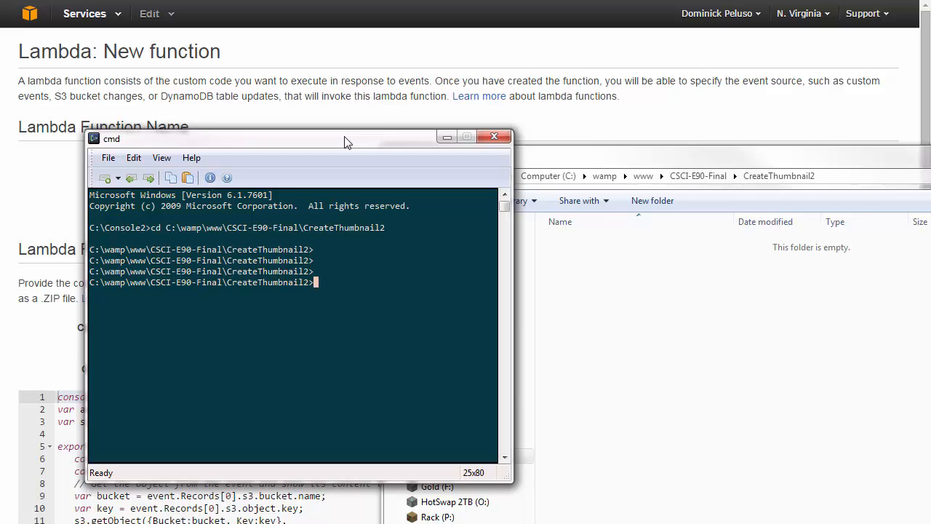
Step: Try to run "npm async" in the CreateThumbnail2 directory
type("nop")
key("BackSpace")
key("BackSpace")
type("pm async")
key("Return")
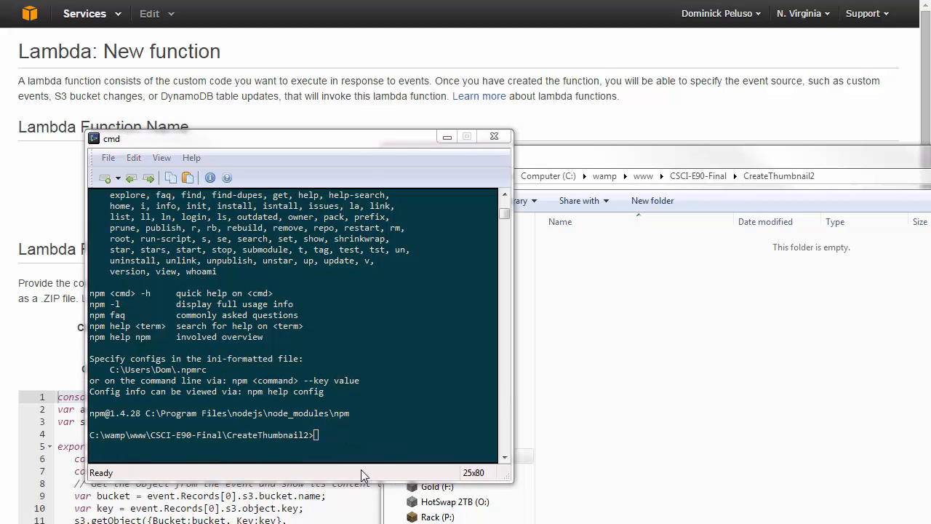
Step: Install the async module in the CreateThumbnail2 directory with "npm install async"
left_click(397, 430)
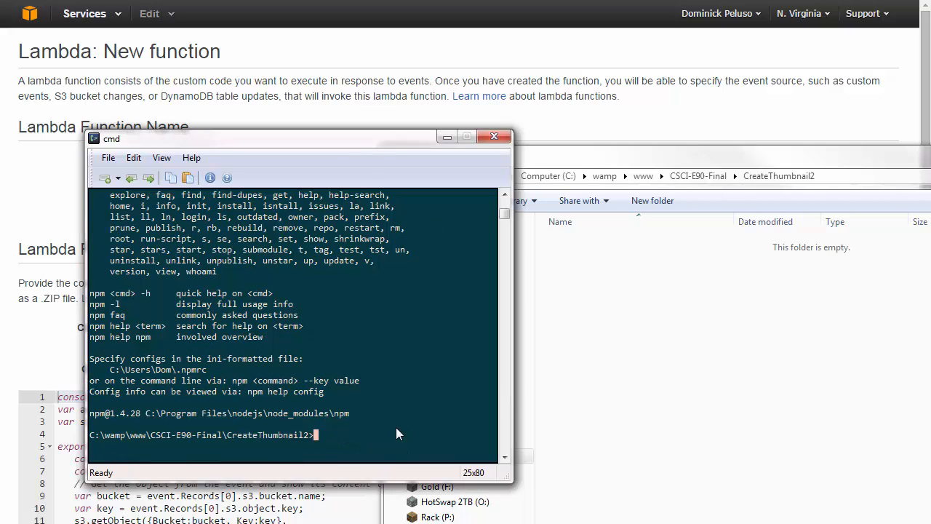
type("npm install async")
key("Return")
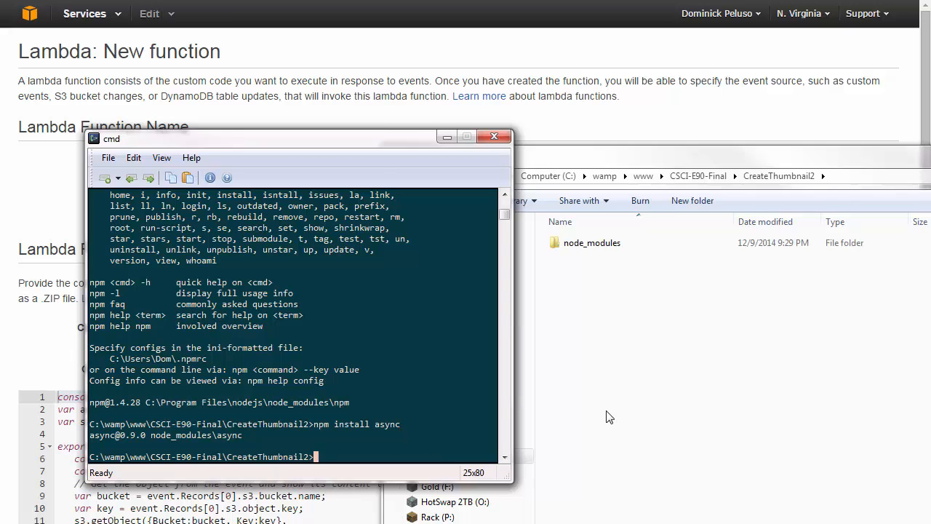
Step: Inspect the async package inside node_modules down to its lib folder in Windows Explorer, and return to the CreateThumbnail2 folder
left_click(628, 384)
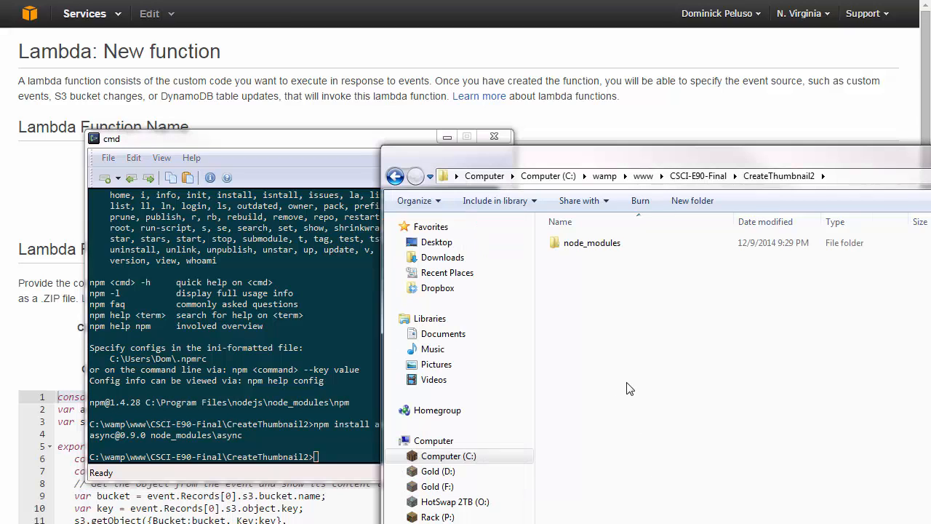
double_click(607, 249)
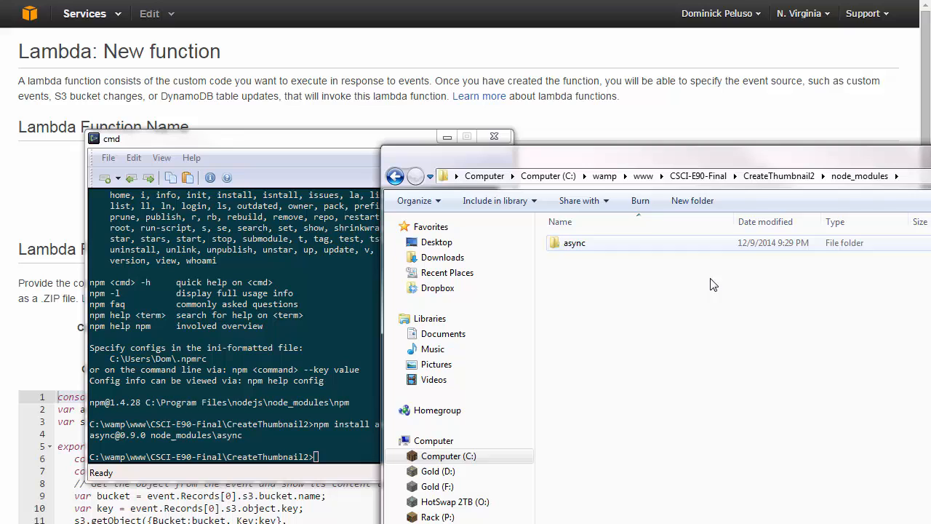
double_click(571, 248)
double_click(582, 244)
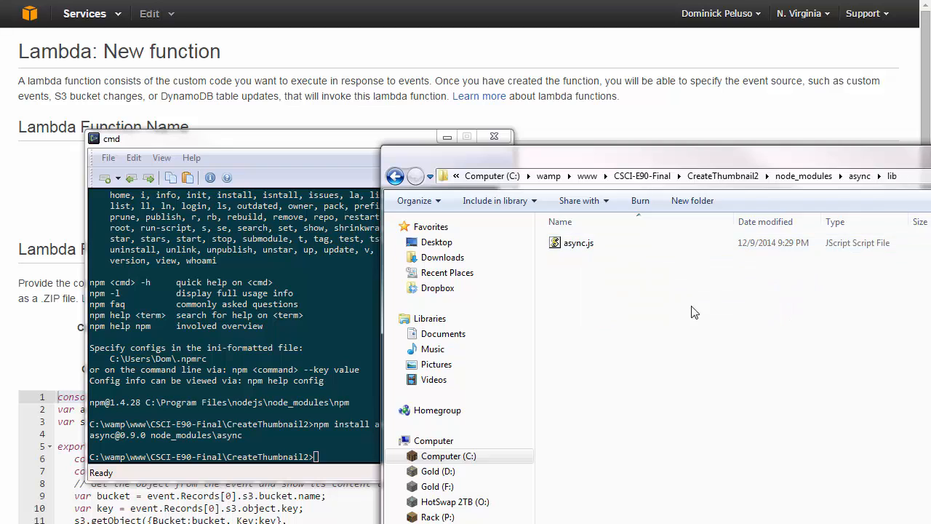
left_click(396, 177)
left_click(396, 177)
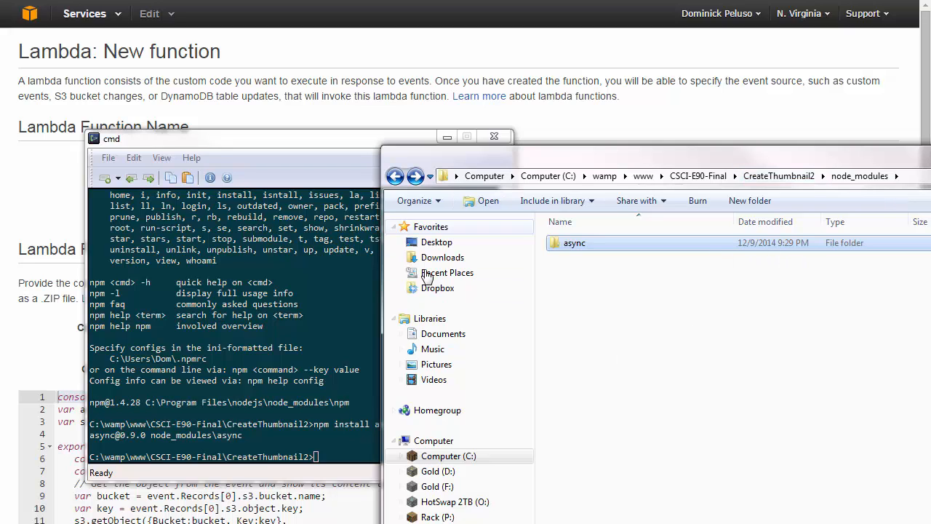
left_click(312, 347)
left_click(609, 377)
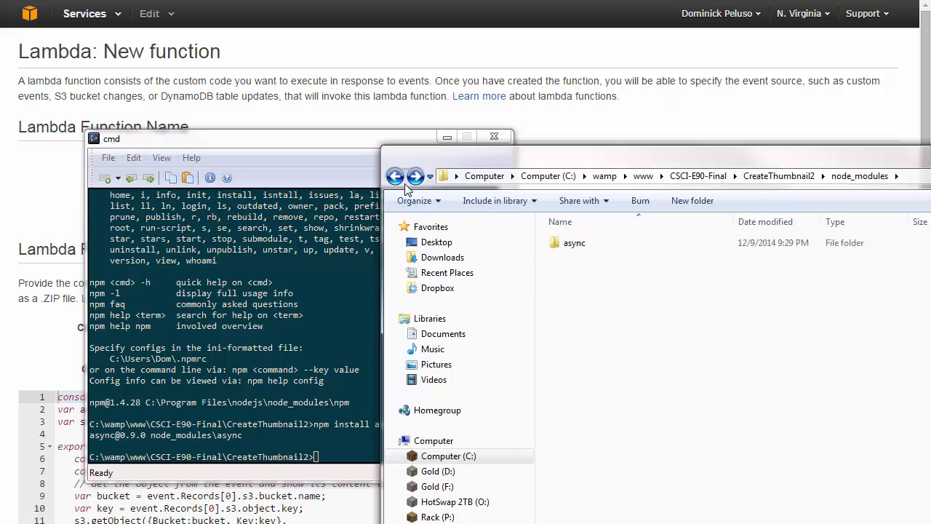
left_click(397, 177)
Step: In the cmd console, install the aws-sdk and gm modules with "npm install aws-sdk" and "npm install gm"
left_click(310, 425)
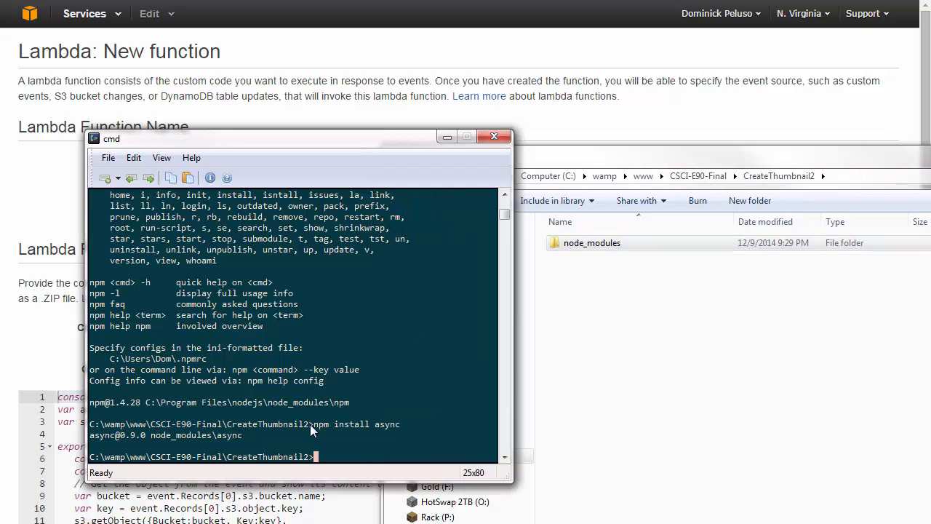
type("npm install aws-sdk")
key("Return")
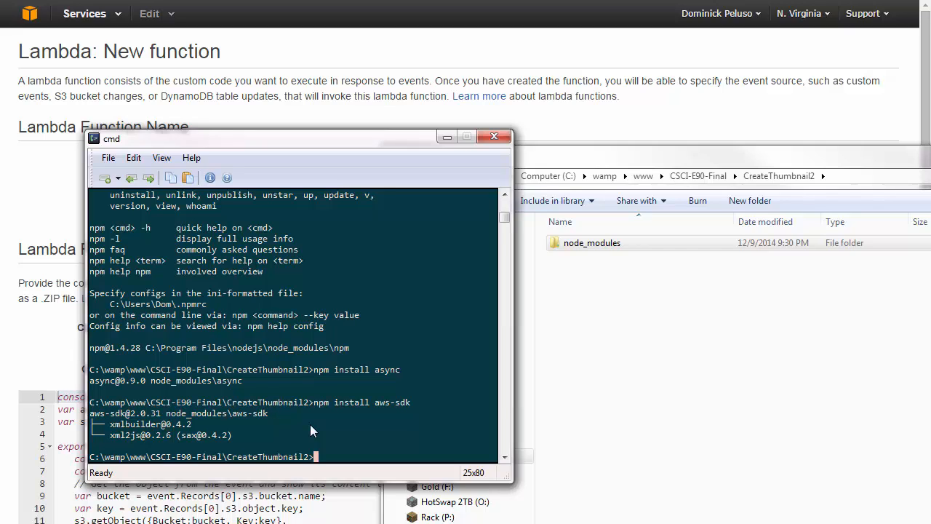
type("npm install gm")
key("Return")
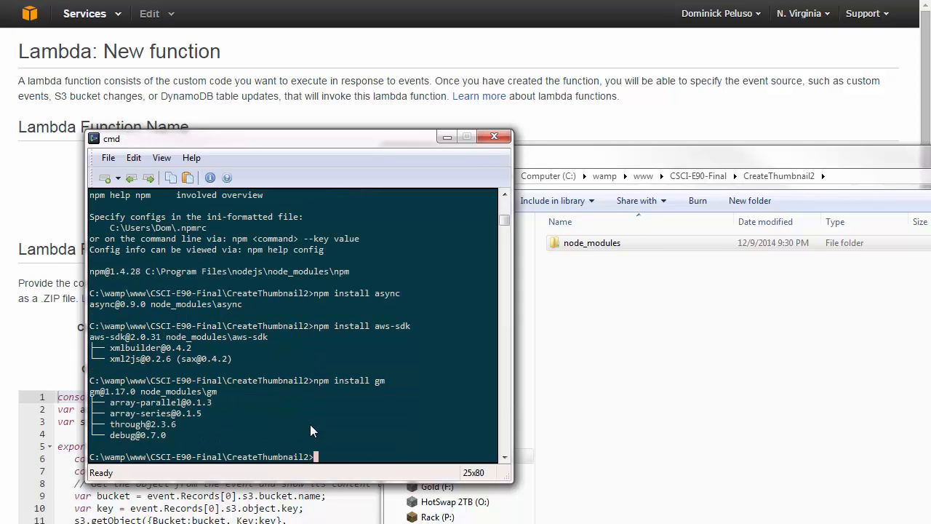
Step: Check the installed package folders inside node_modules in Windows Explorer, and go back to the CreateThumbnail2 folder
left_click(674, 386)
double_click(595, 250)
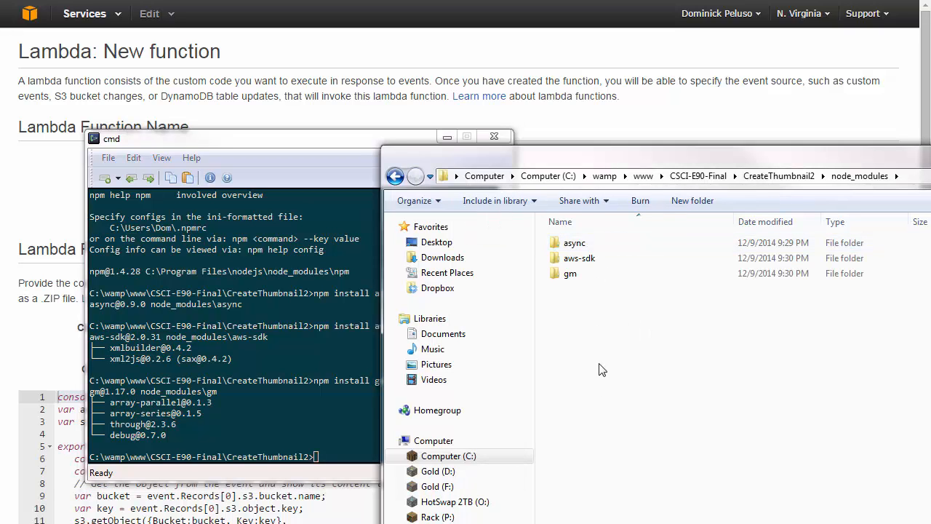
left_click_drag(605, 360, 538, 237)
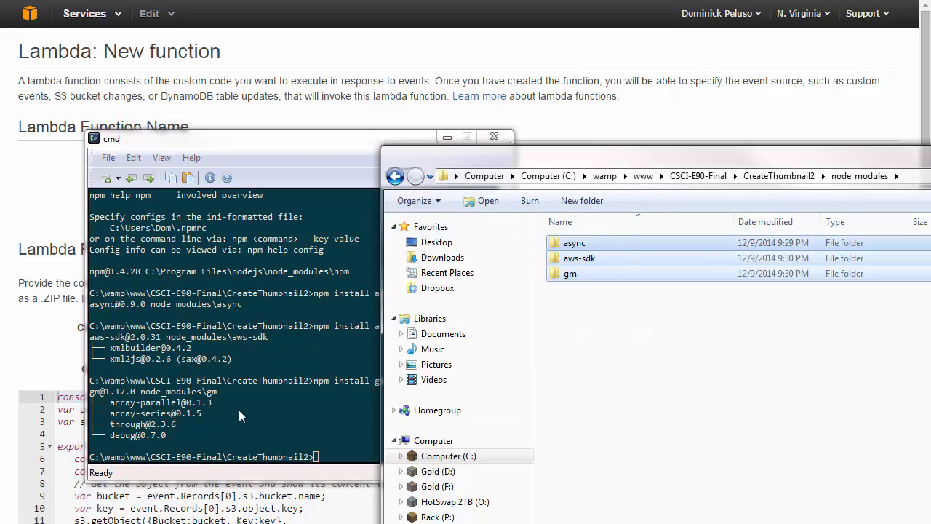
left_click(395, 177)
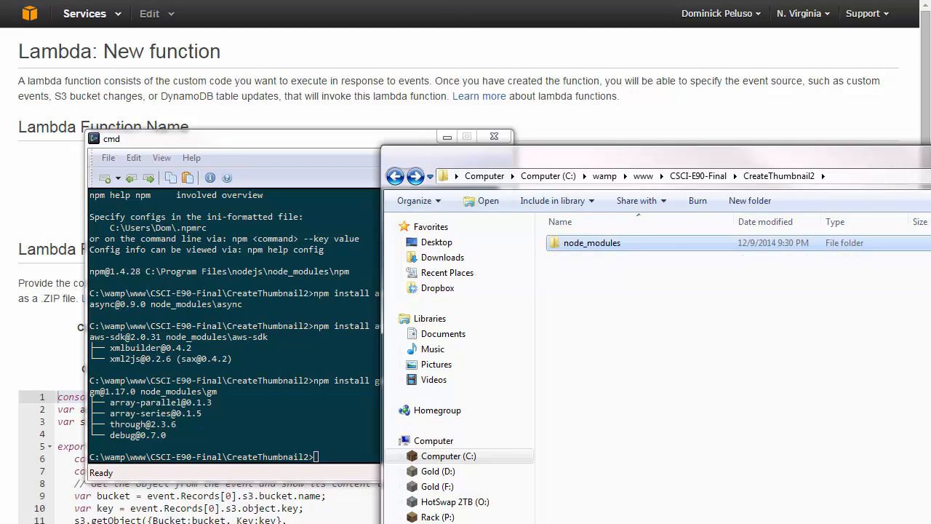
Step: Examine the Step 2.1 deployment package instructions and sample code in the AWS Lambda documentation, and return to the CreateThumbnail2 folder window
left_click(465, 0)
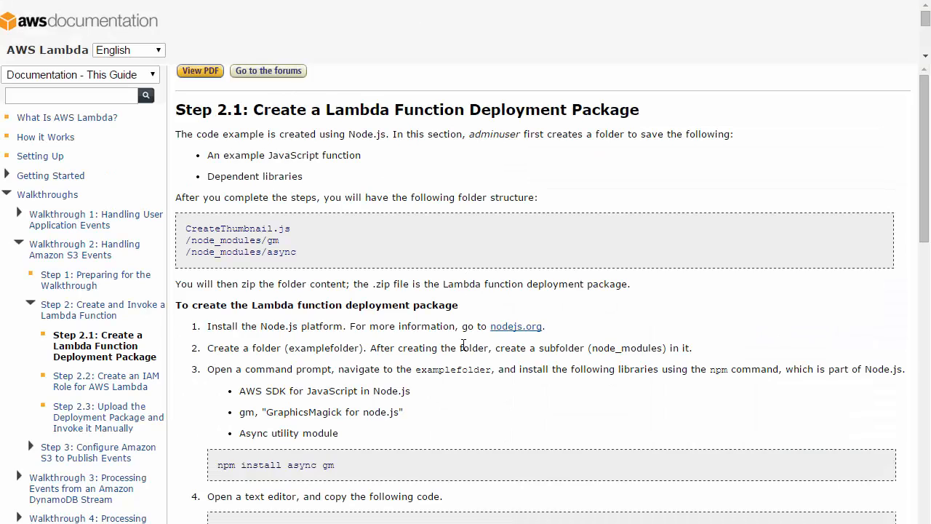
scroll(458, 366, "down", 4)
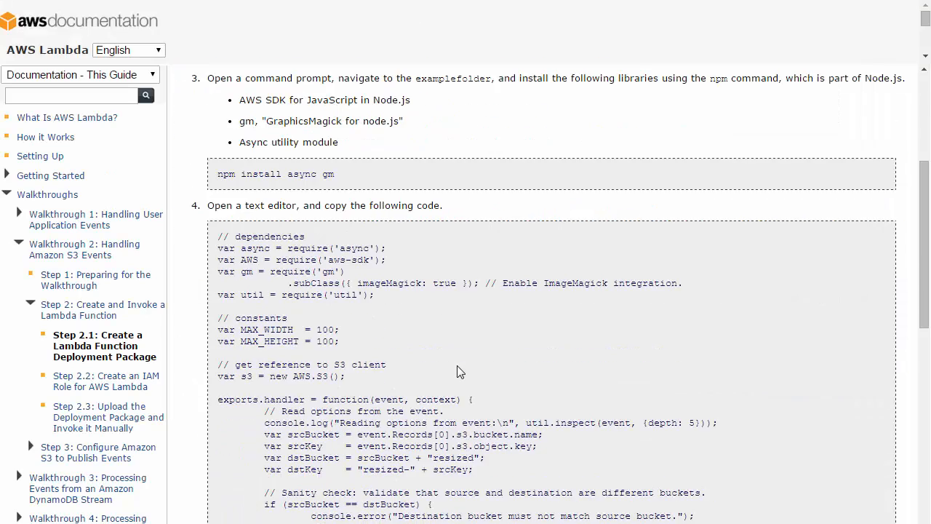
scroll(458, 366, "up", 4)
scroll(577, 280, "down", 1)
scroll(577, 280, "down", 14)
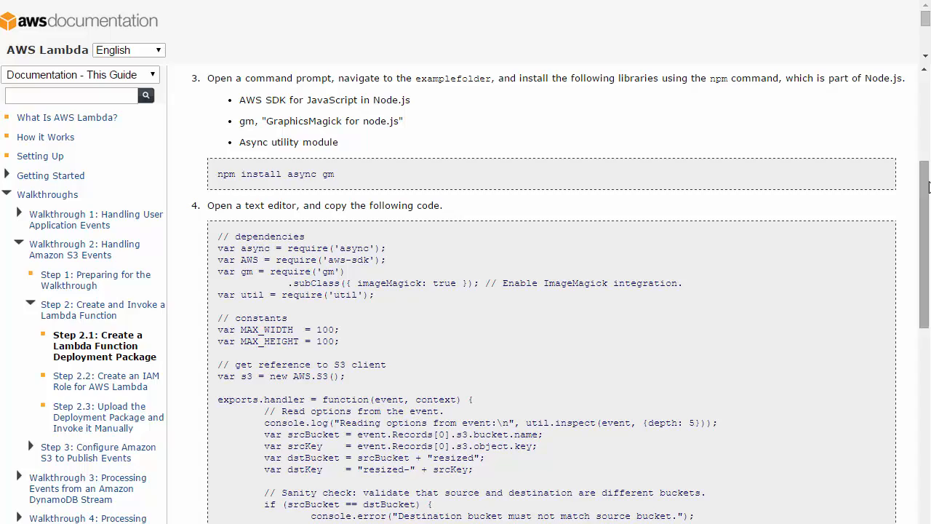
scroll(916, 353, "up", 16)
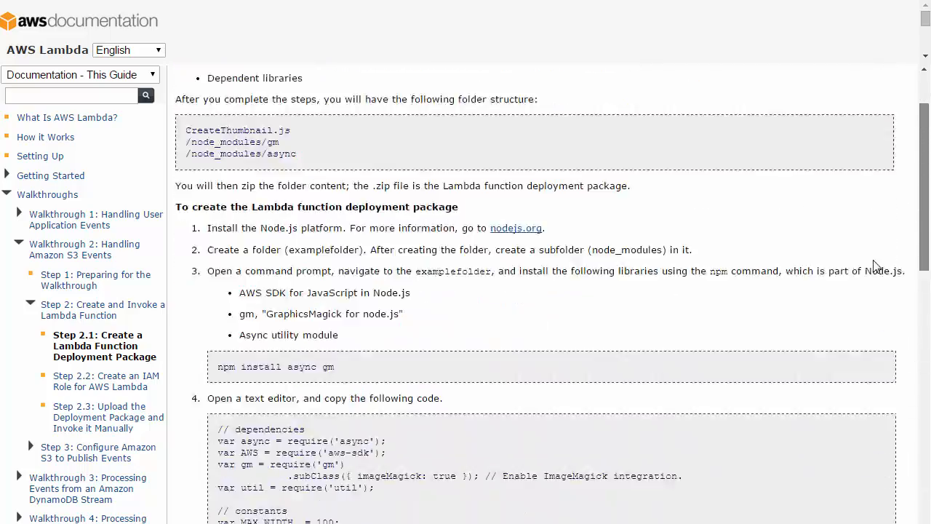
scroll(871, 511, "down", 16)
scroll(889, 305, "up", 10)
scroll(889, 306, "down", 10)
scroll(873, 478, "up", 15)
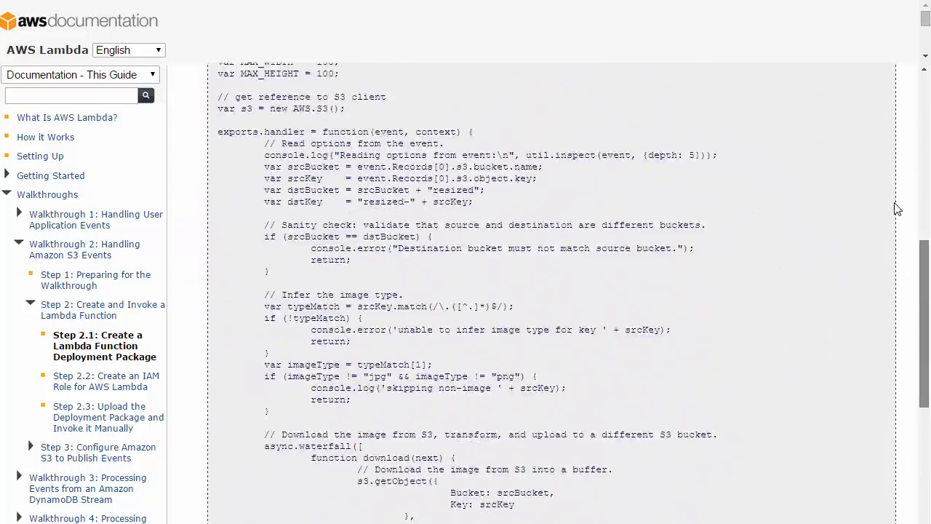
scroll(898, 192, "down", 3)
left_click_drag(897, 150, 898, 124)
key("alt+Tab")
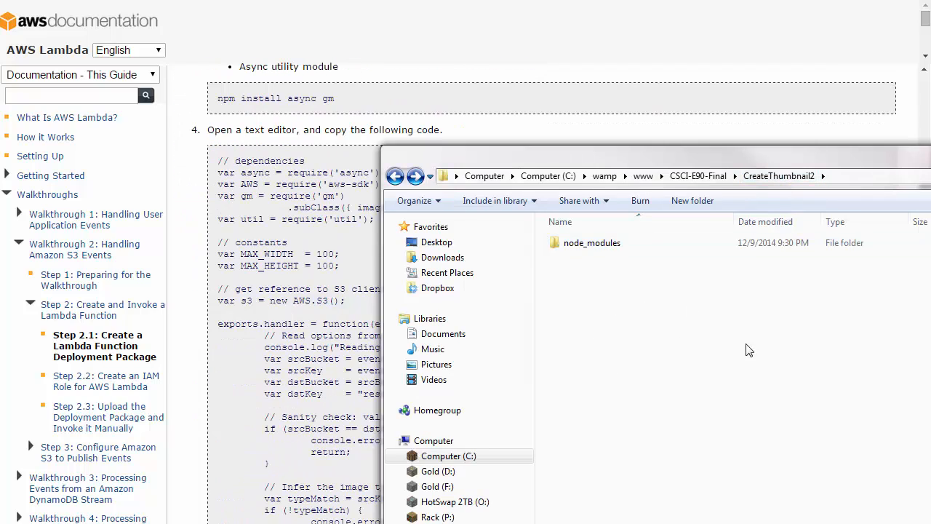
Step: Check the parent CSCI-E90-Final folder, return to CreateThumbnail2 and create a new text document there
left_click(578, 246)
left_click(702, 176)
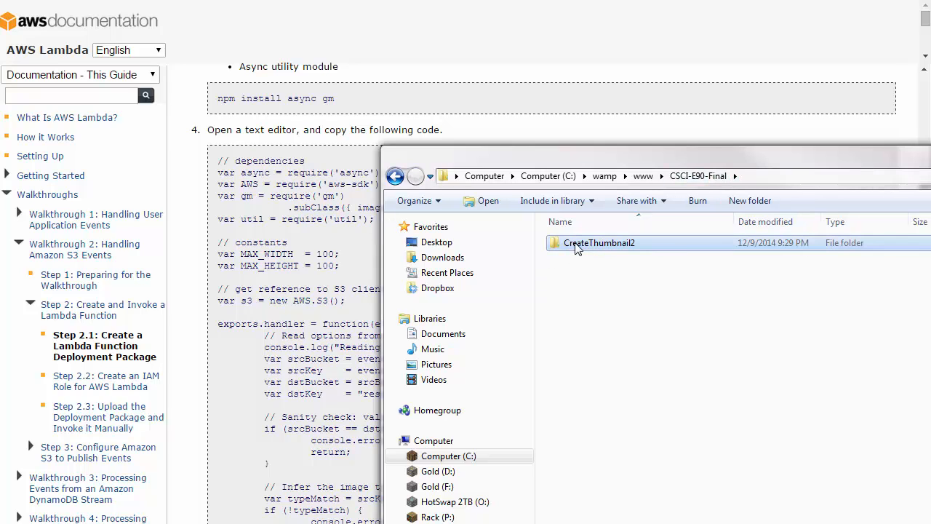
double_click(611, 246)
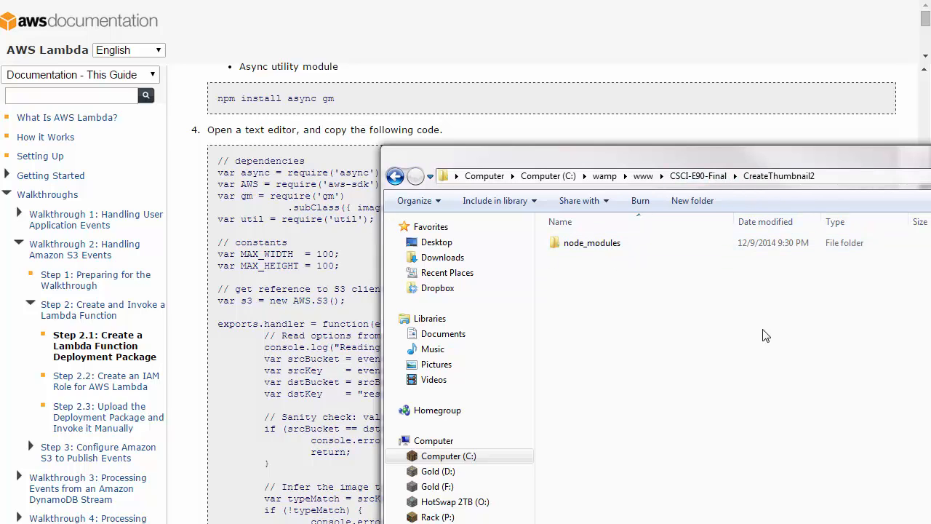
left_click(592, 247)
right_click(584, 294)
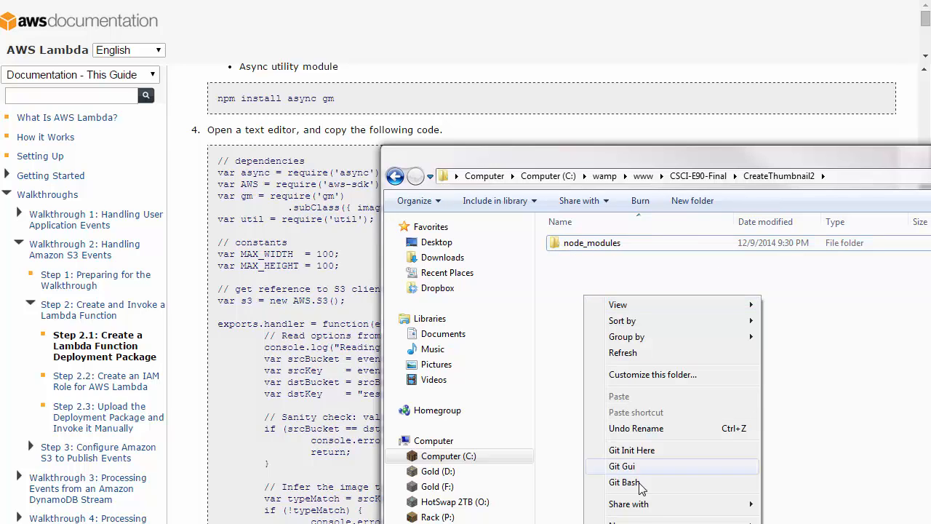
mouse_move(640, 521)
left_click(808, 523)
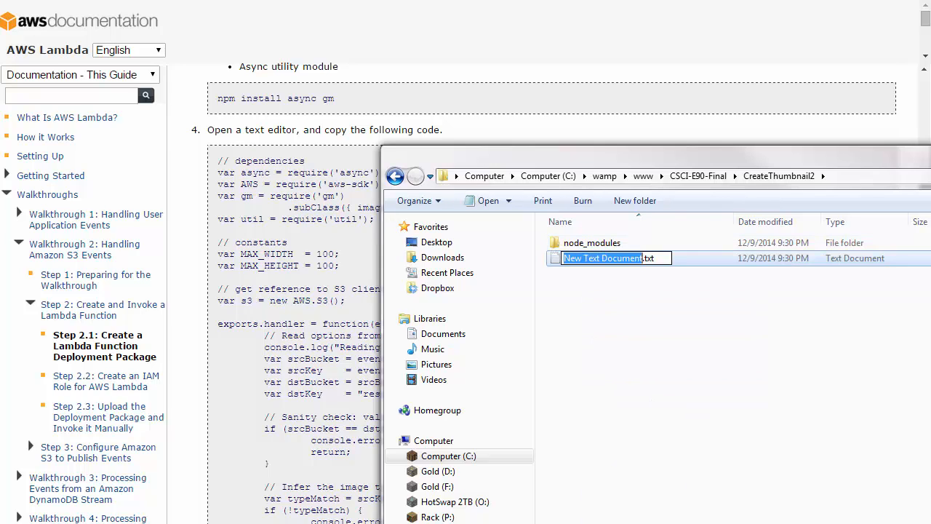
Step: Name the new text document CreateThumbnail2.js and accept the file extension change
type("CreateThu")
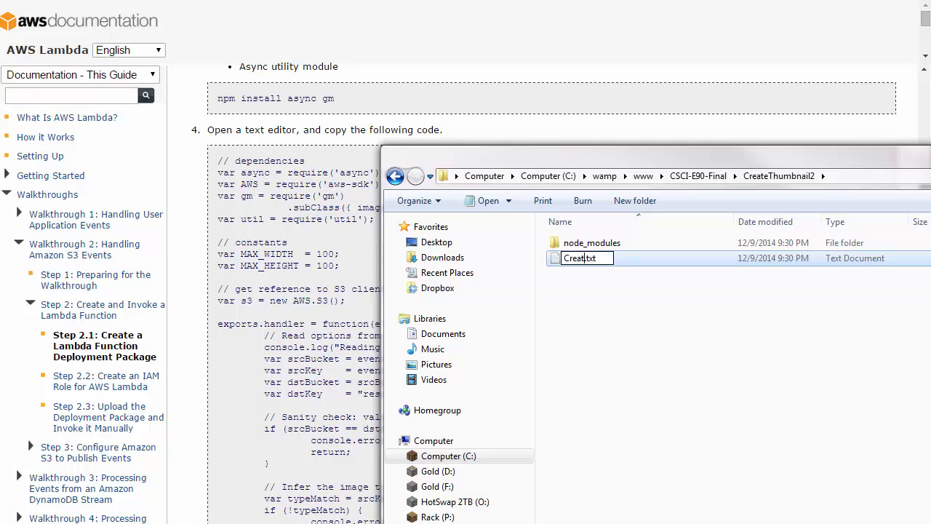
type("mbnail2")
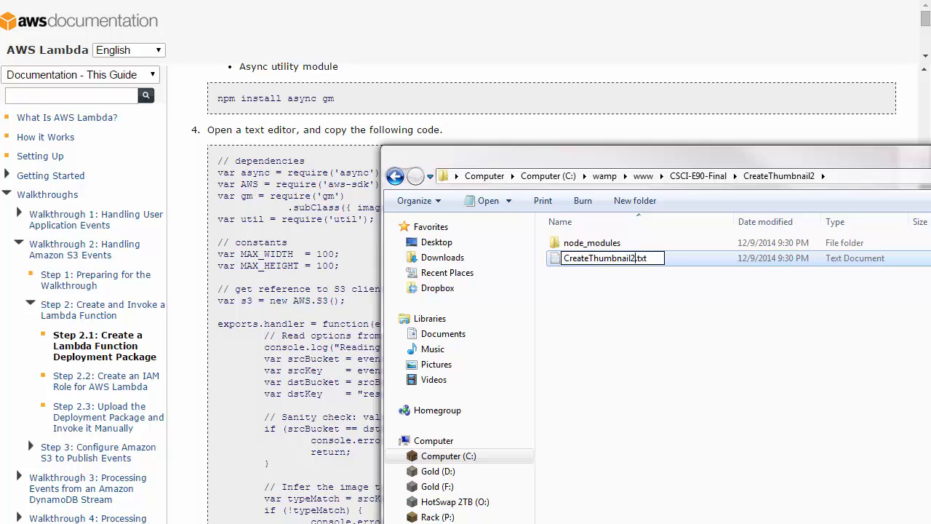
key("Right")
key("shift+End")
type("js")
key("Return")
left_click(590, 354)
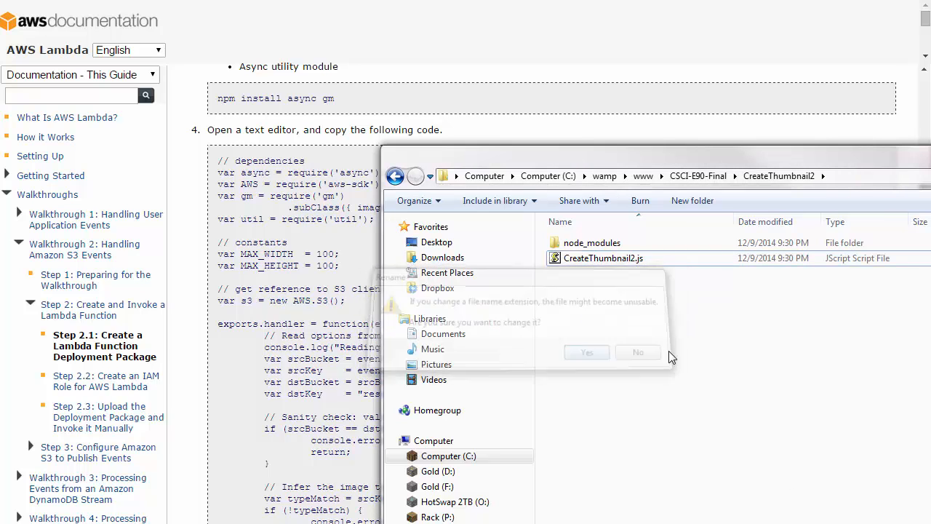
Step: Open CreateThumbnail2.js in Notepad++ and paste the copied Lambda thumbnail code into it
right_click(603, 264)
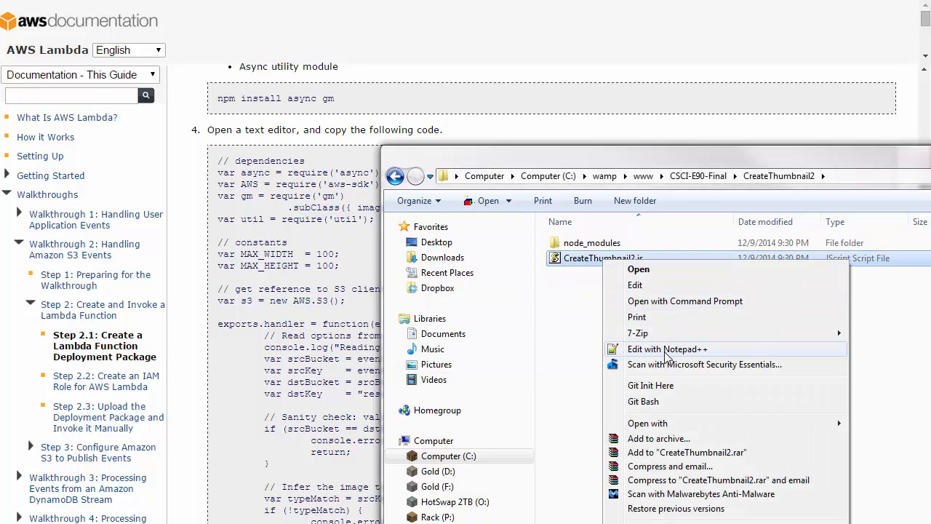
left_click(587, 350)
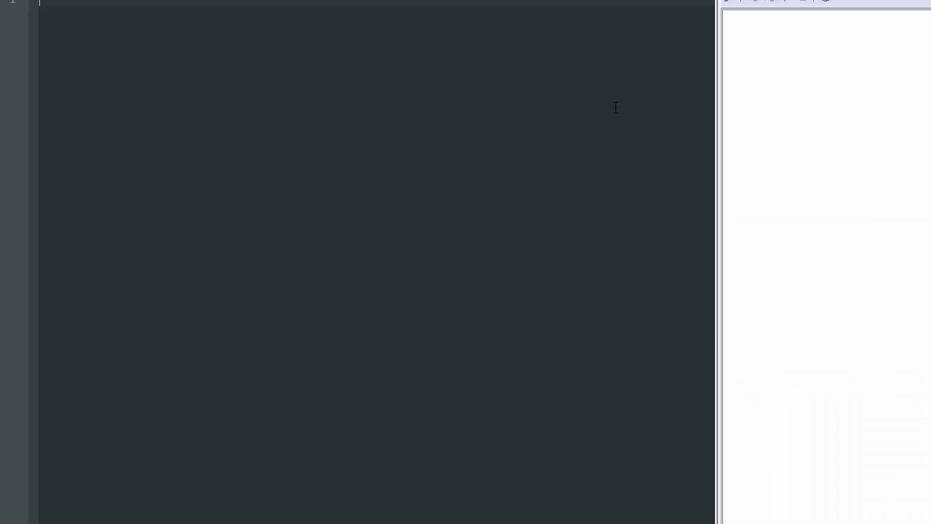
right_click(560, 98)
left_click(604, 138)
scroll(447, 347, "up", 15)
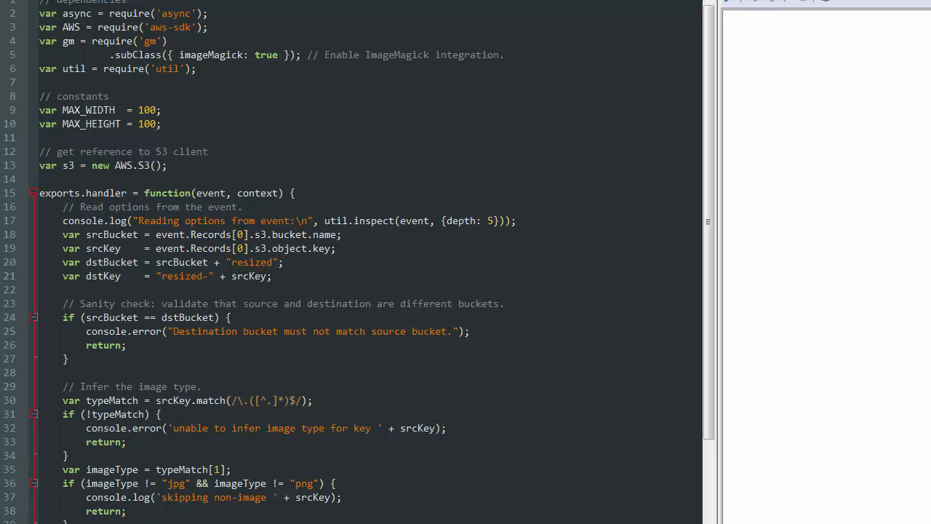
Step: Look over the Step 2.1 sample code in the AWS Lambda documentation, and return to CreateThumbnail2.js in Notepad++
left_click_drag(694, 0, 566, 158)
left_click(580, 51)
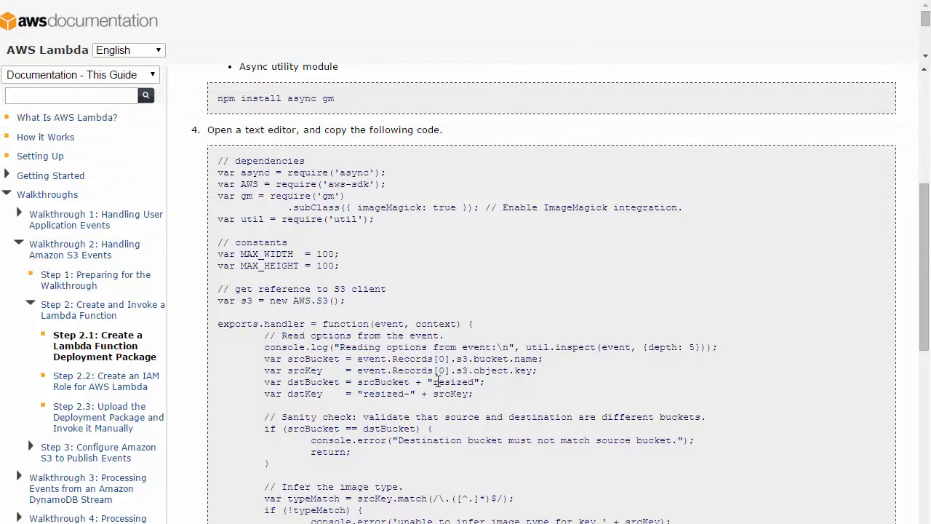
scroll(438, 381, "down", 3)
scroll(258, 422, "up", 4)
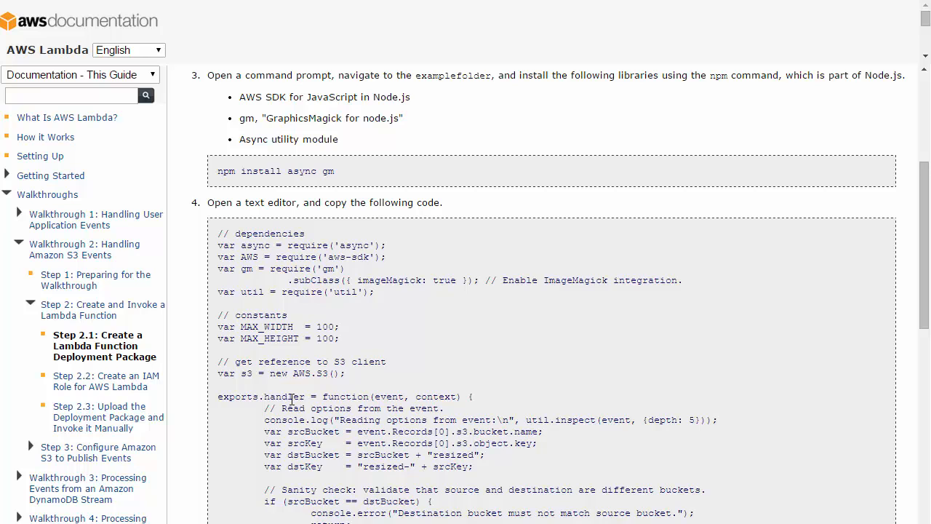
key("alt+Tab")
Step: Examine the pasted code from the handler to the upload function, highlighting the ACL:'public-read' line
left_click_drag(99, 155, 221, 56)
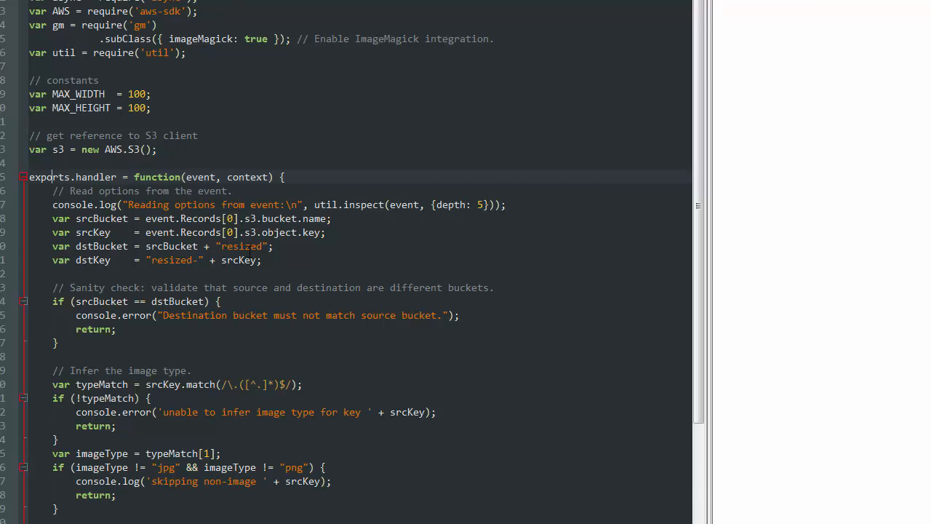
scroll(244, 254, "down", 2)
scroll(244, 262, "down", 8)
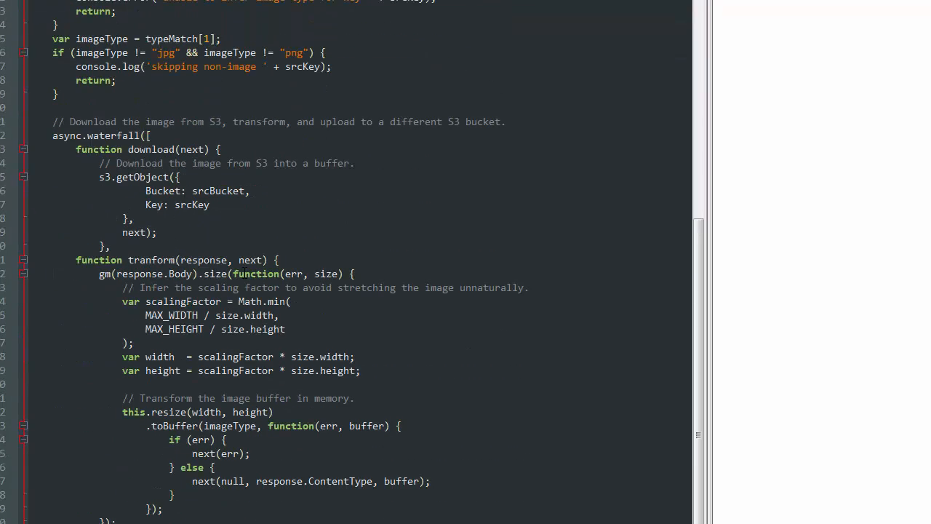
scroll(244, 262, "down", 4)
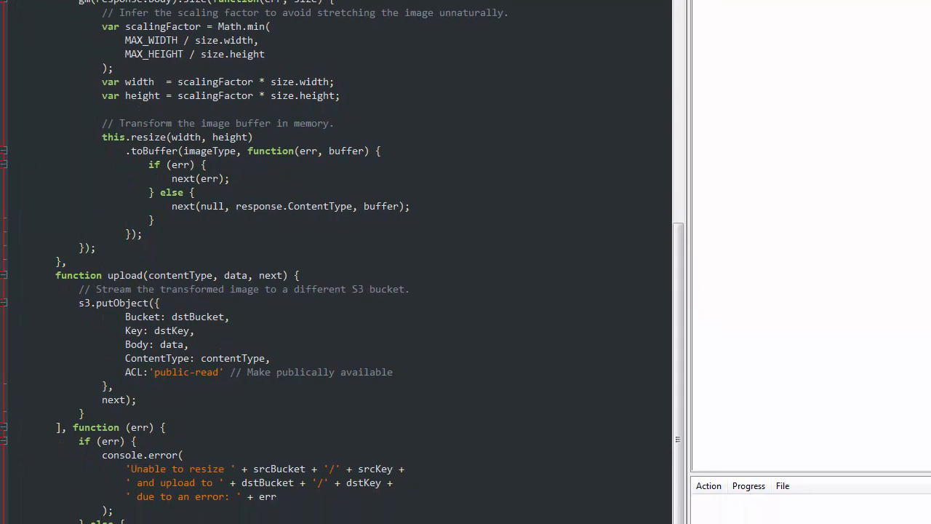
left_click_drag(125, 379, 418, 378)
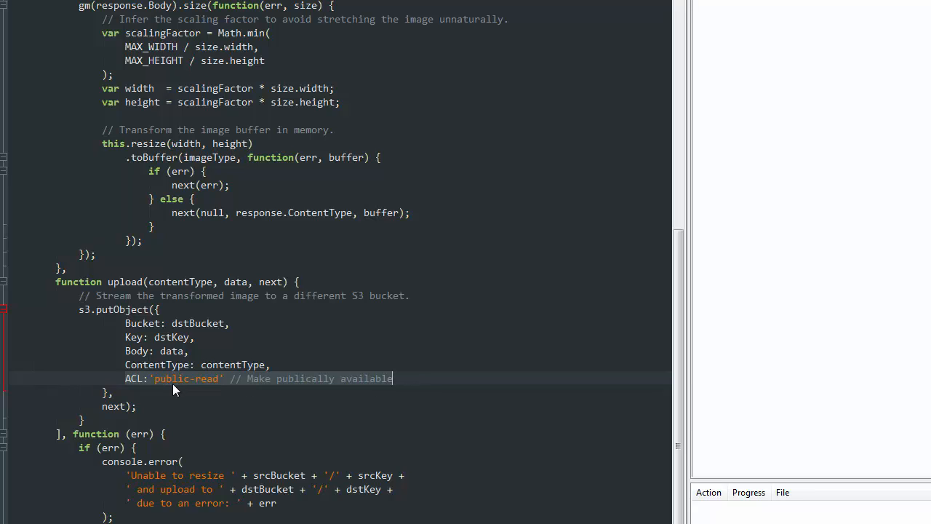
left_click(250, 383)
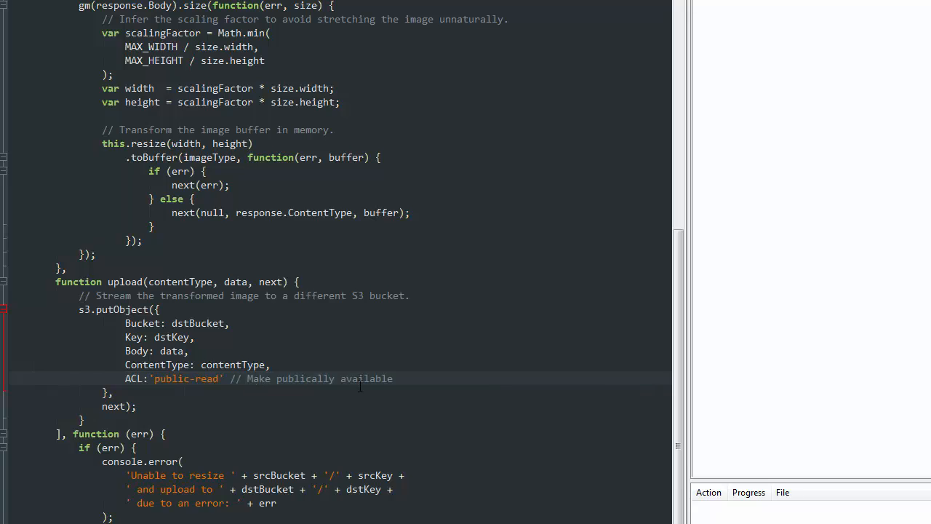
scroll(360, 385, "up", 13)
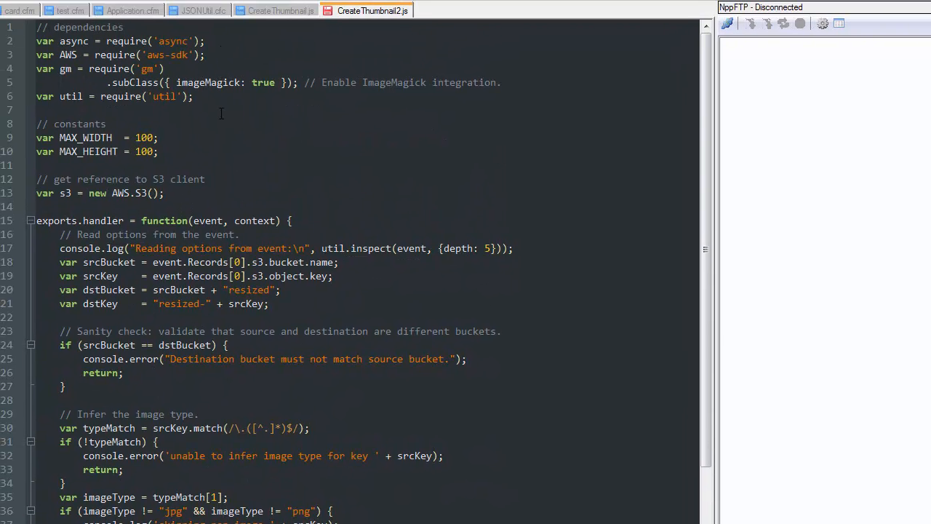
Step: Examine the dependencies block, the MAX_WIDTH and MAX_HEIGHT constants, and the handler's event parameter
left_click_drag(221, 114, 37, 27)
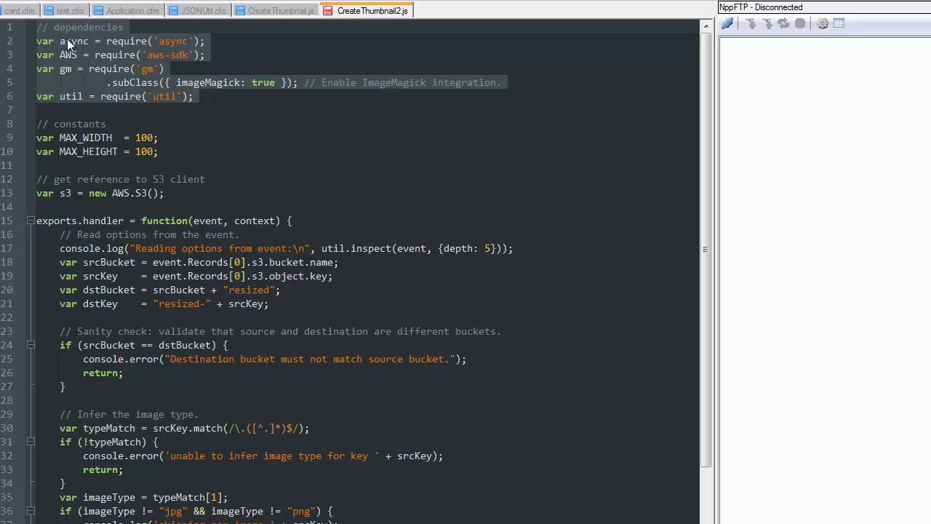
left_click_drag(106, 42, 95, 371)
left_click(148, 193)
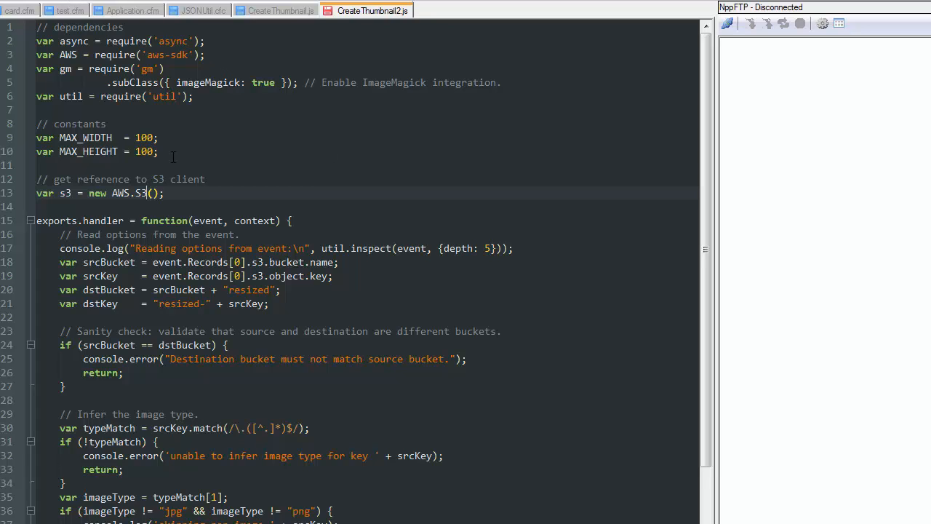
left_click_drag(173, 157, 19, 138)
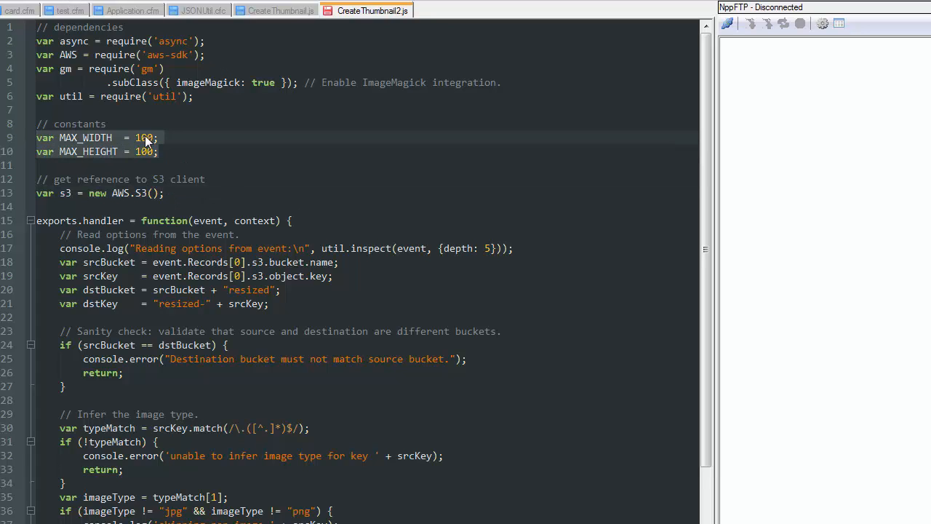
scroll(146, 139, "down", 4)
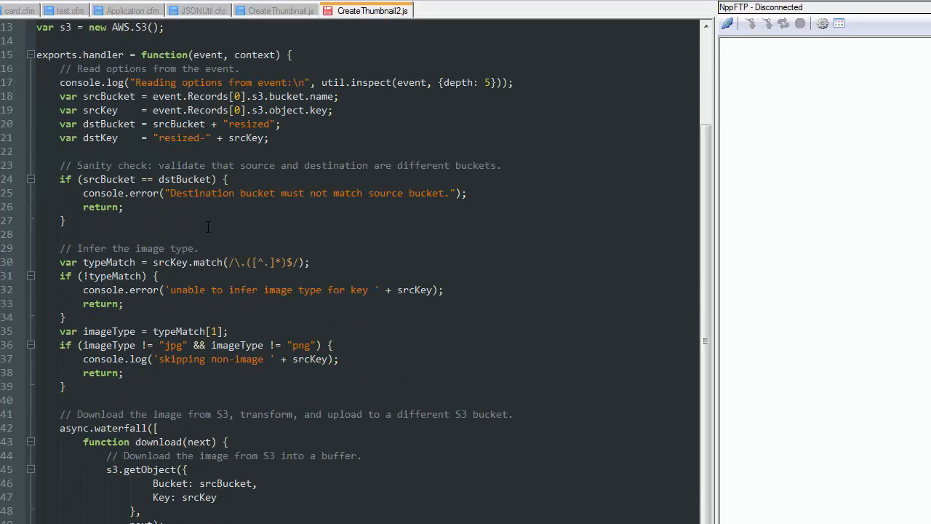
scroll(146, 140, "up", 3)
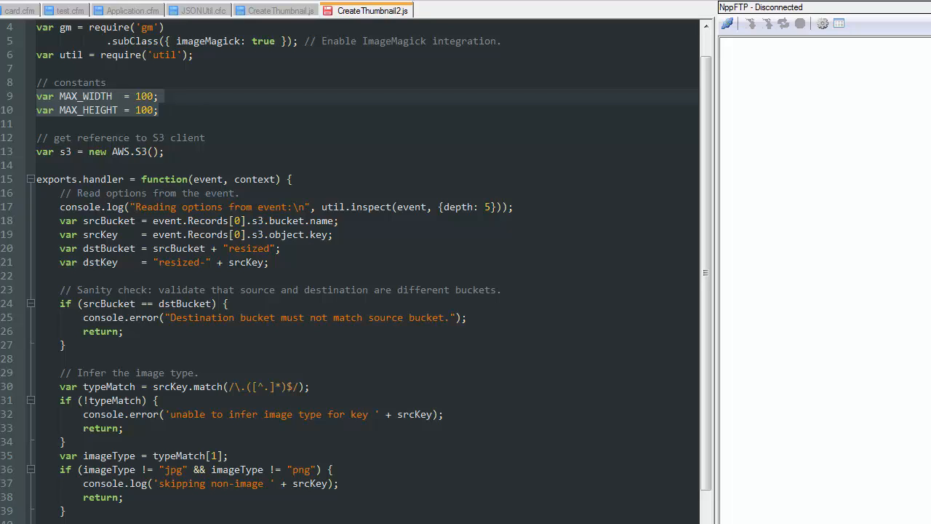
left_click(222, 181)
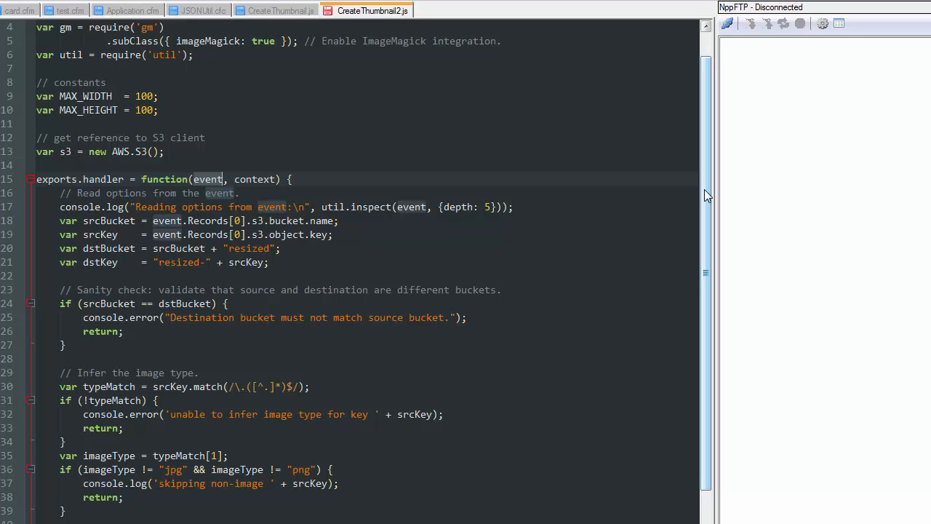
Step: Examine the upload function, highlighting its whole block and the dstBucket value in the s3.putObject call
left_click_drag(705, 170, 701, 284)
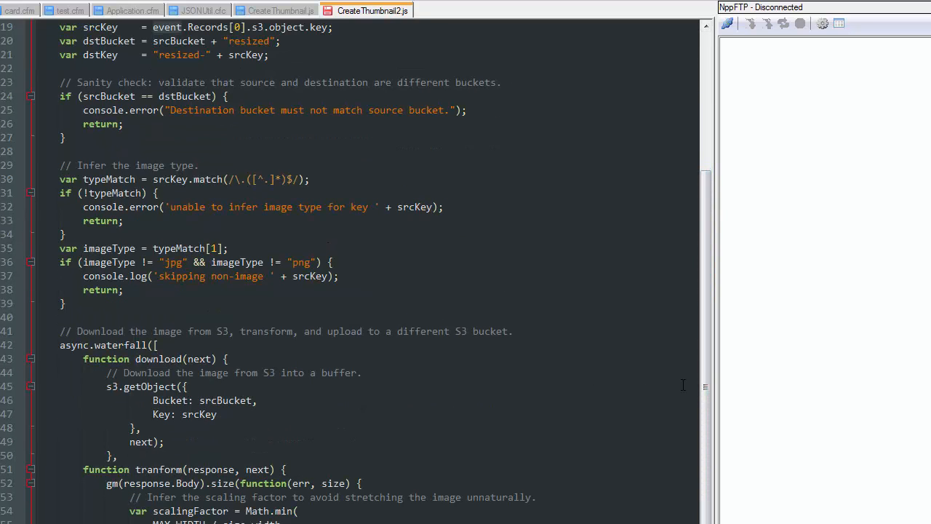
left_click_drag(706, 370, 706, 523)
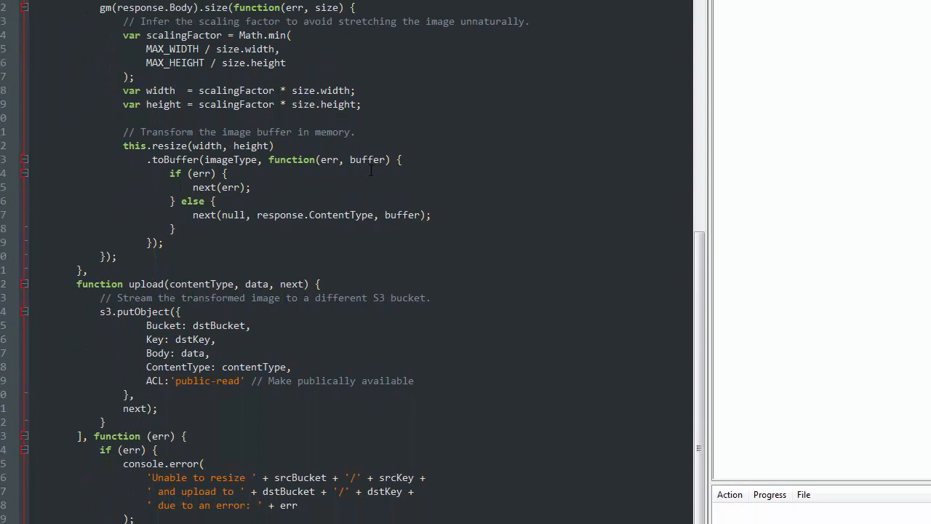
left_click_drag(109, 424, 39, 291)
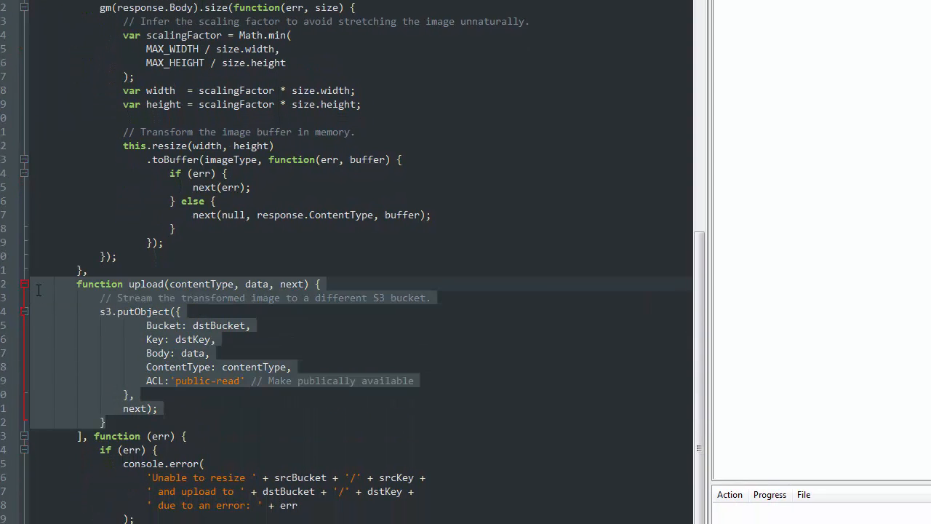
double_click(215, 325)
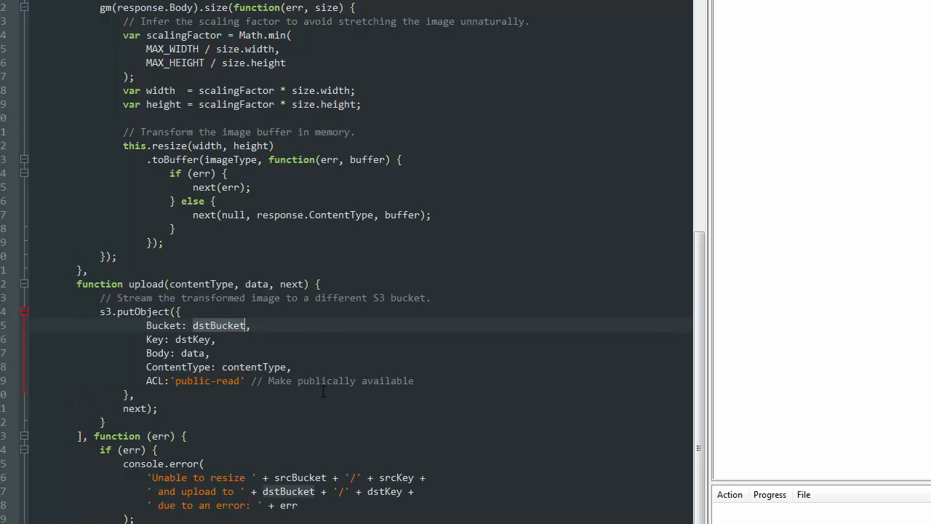
Step: Examine the dstBucket and dstKey definitions at the start of the handler function
scroll(332, 427, "up", 14)
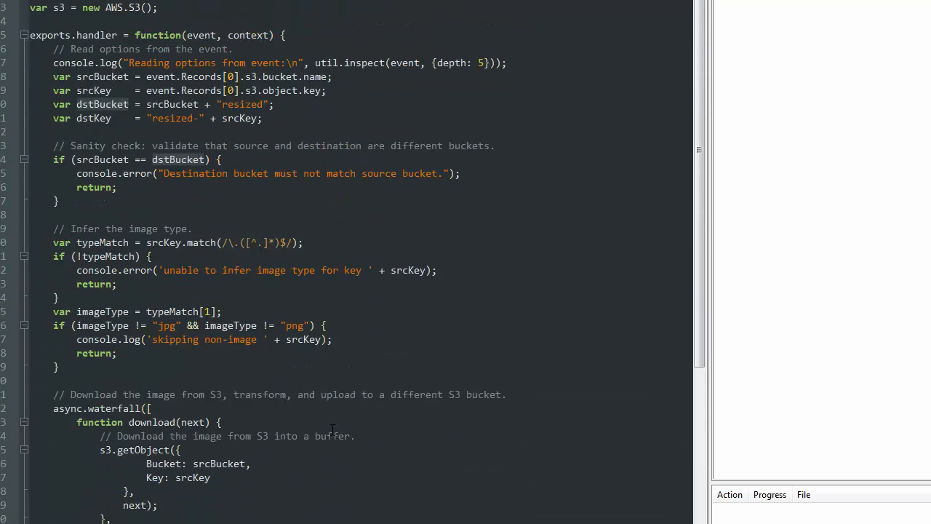
scroll(333, 429, "up", 1)
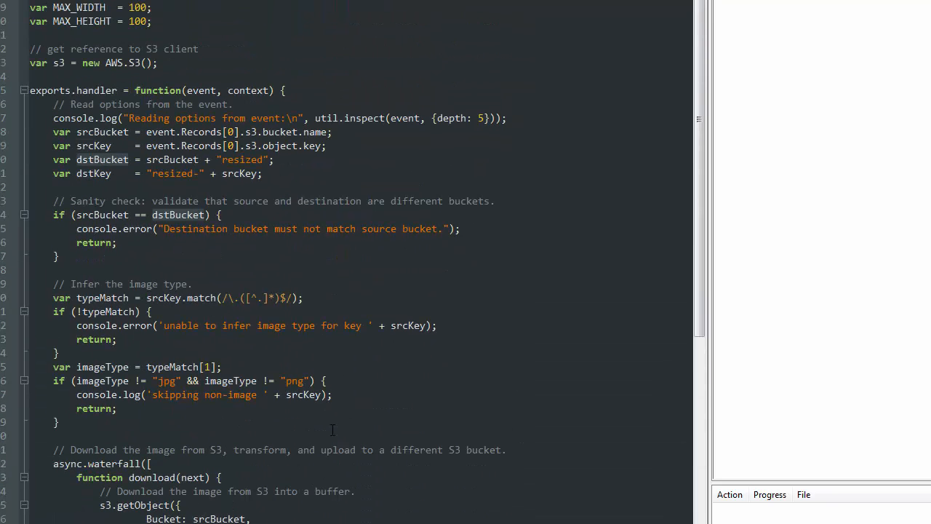
triple_click(276, 160)
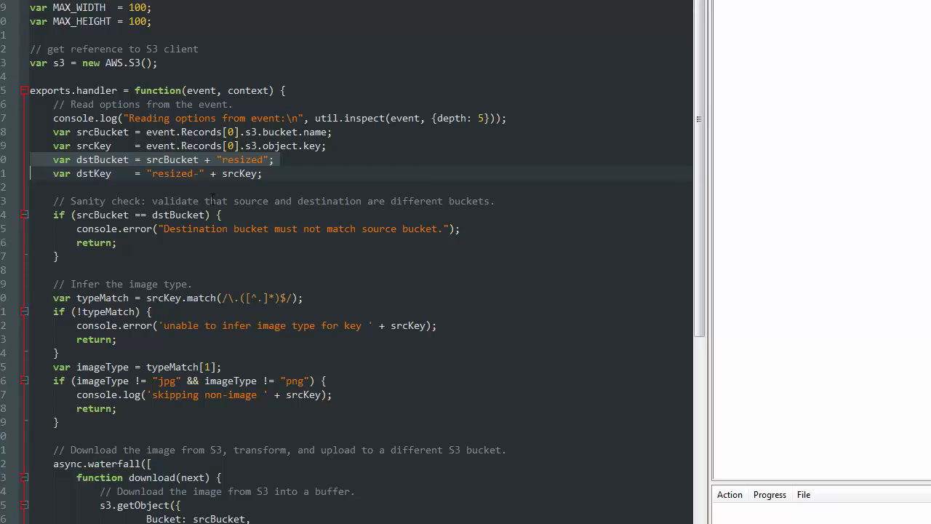
triple_click(235, 174)
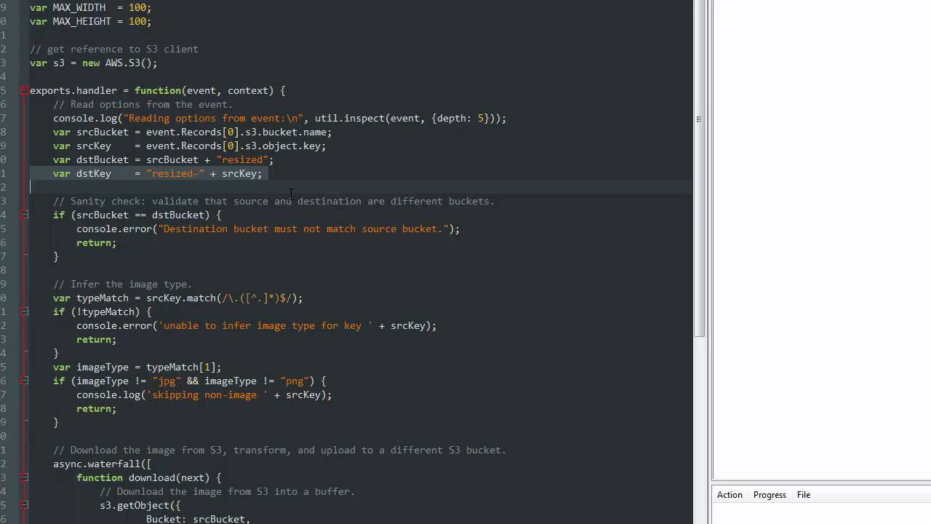
left_click(151, 178)
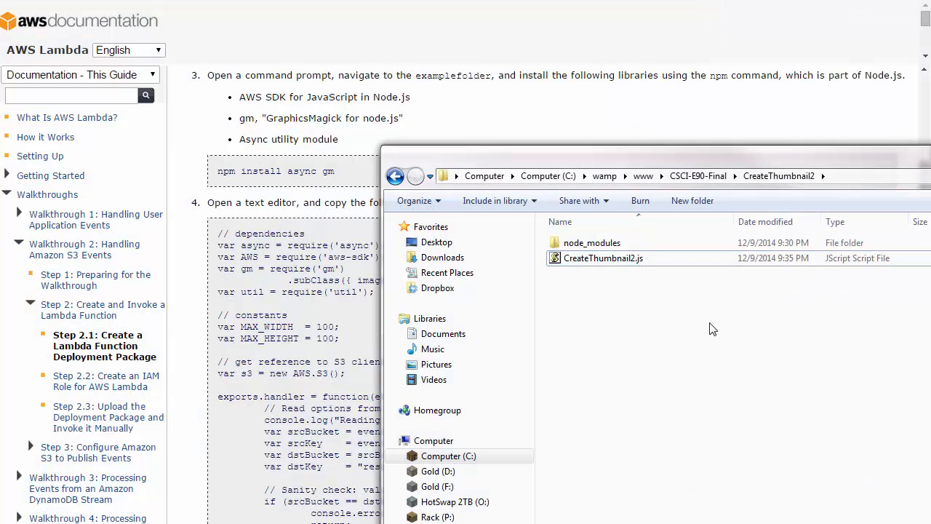
Step: Check the node_modules folder and CreateThumbnail2.js file in the CreateThumbnail2 folder in Windows Explorer
left_click_drag(720, 335, 537, 230)
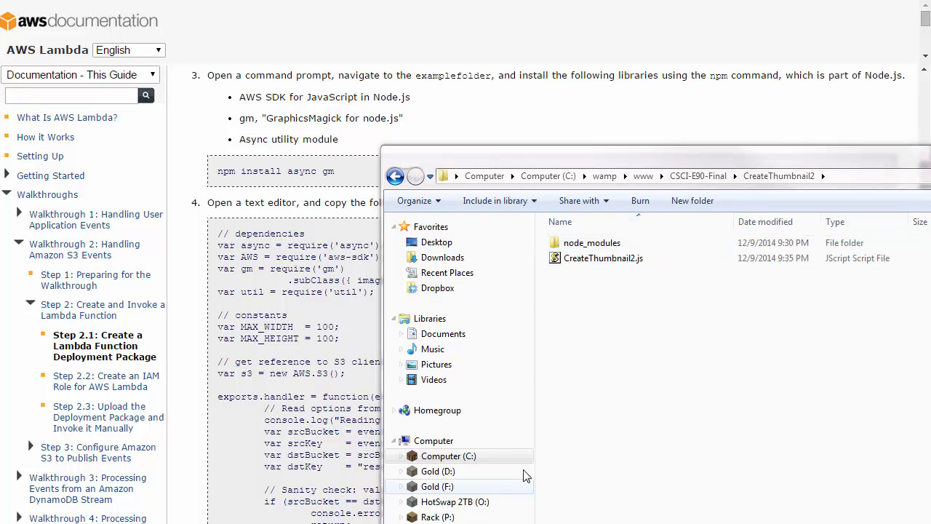
left_click(601, 459)
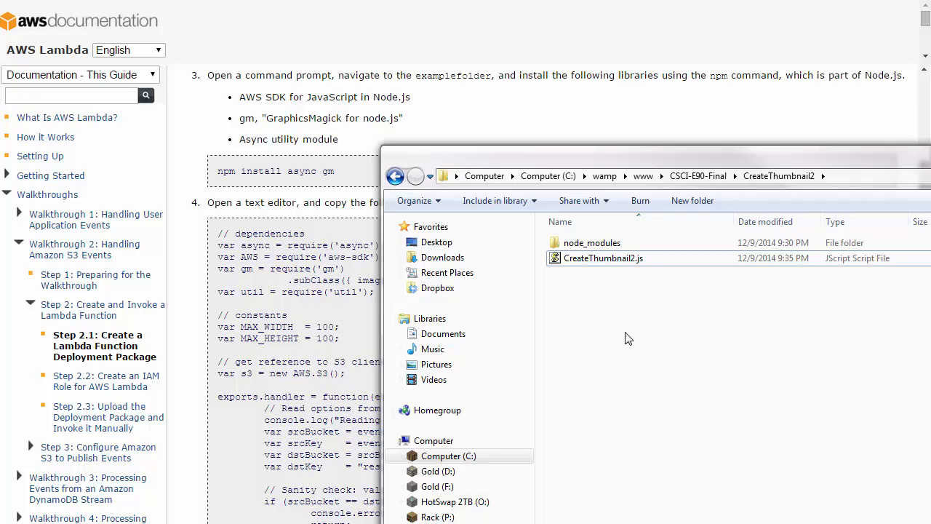
left_click_drag(637, 320, 582, 227)
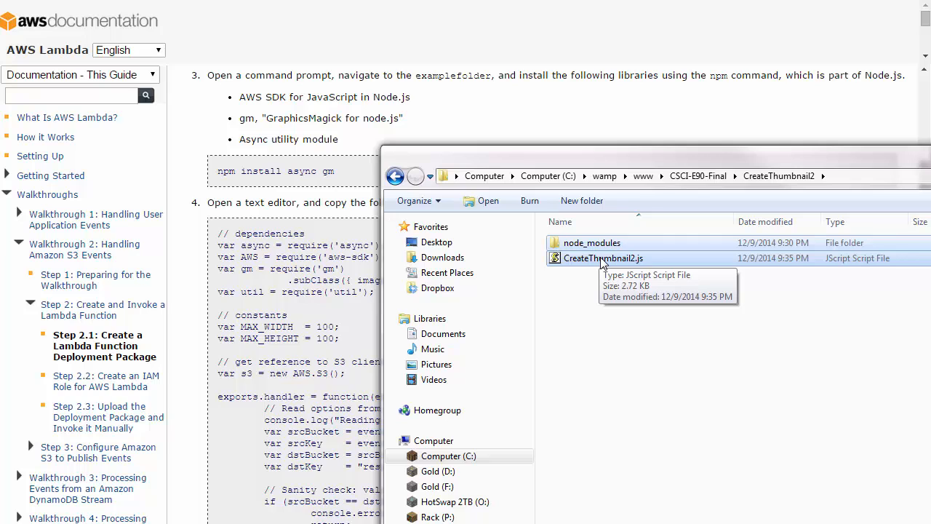
left_click(395, 176)
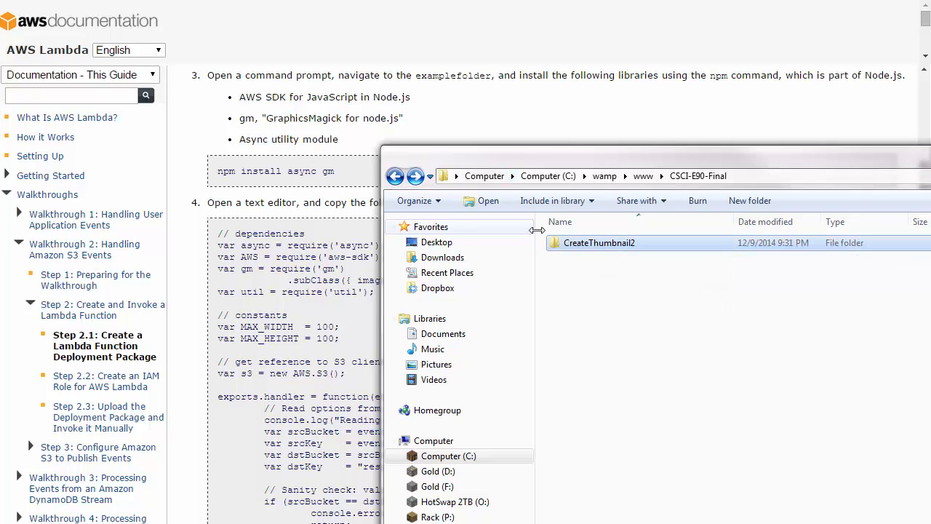
right_click(591, 251)
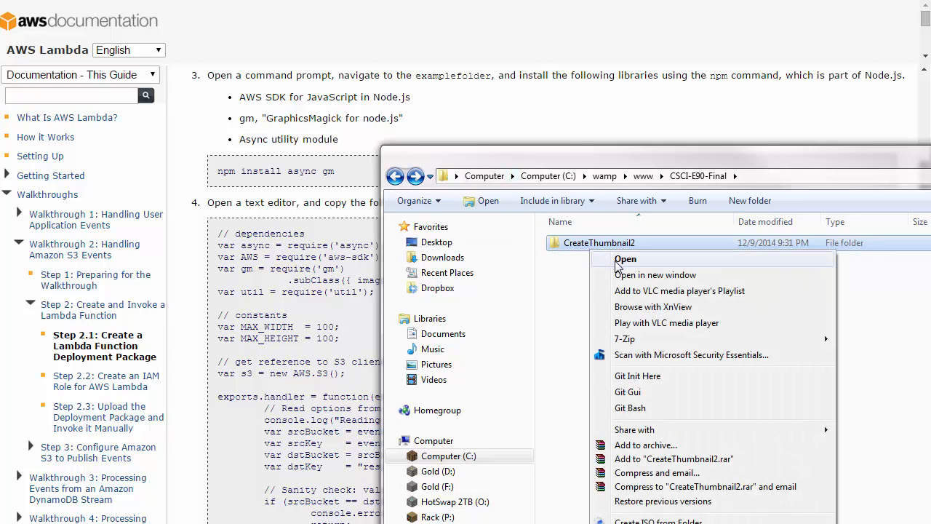
left_click(417, 179)
Step: Compress the node_modules folder and CreateThumbnail2.js together into a ZIP archive named CreateThumbnail2.zip
left_click_drag(671, 326, 579, 225)
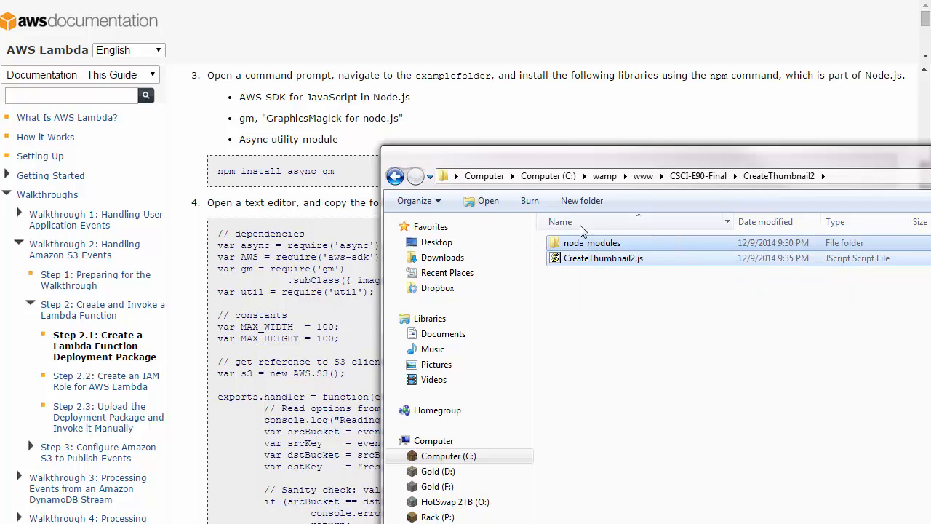
right_click(605, 247)
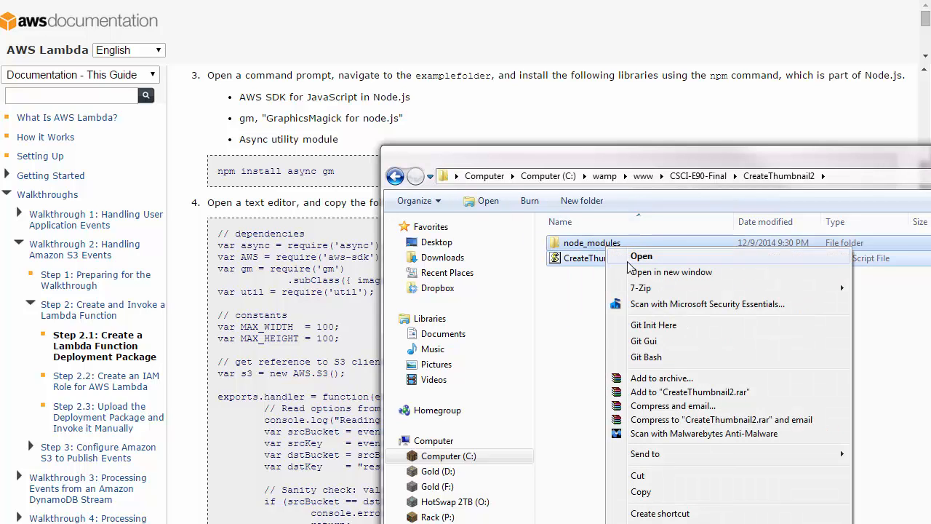
left_click(678, 379)
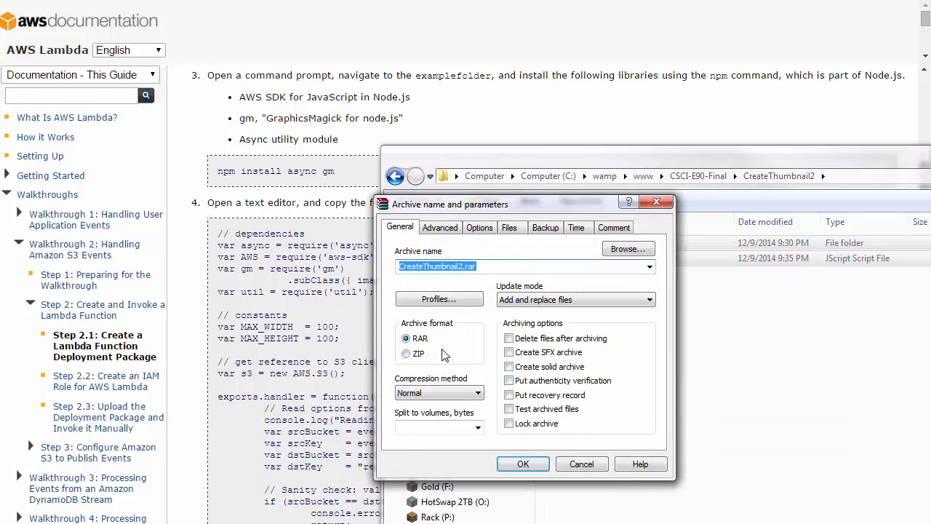
left_click(421, 353)
left_click_drag(560, 205, 285, 251)
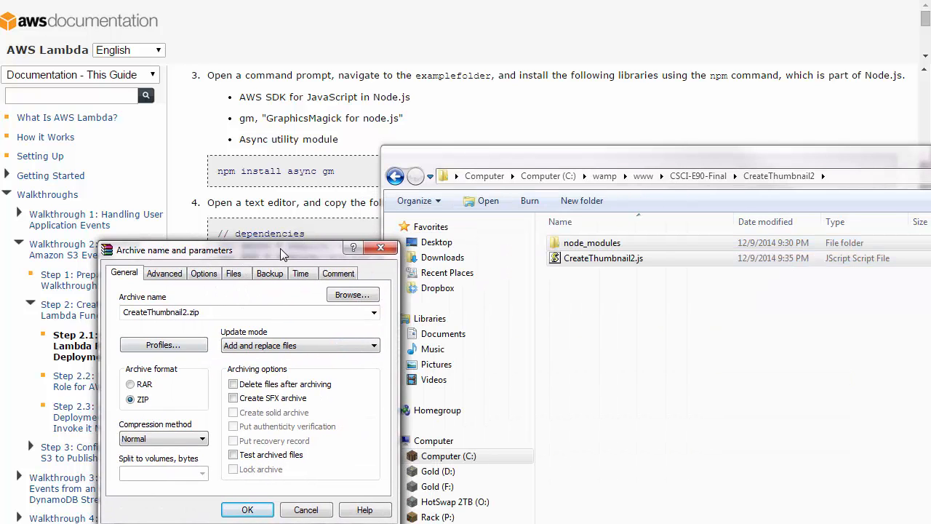
left_click(248, 510)
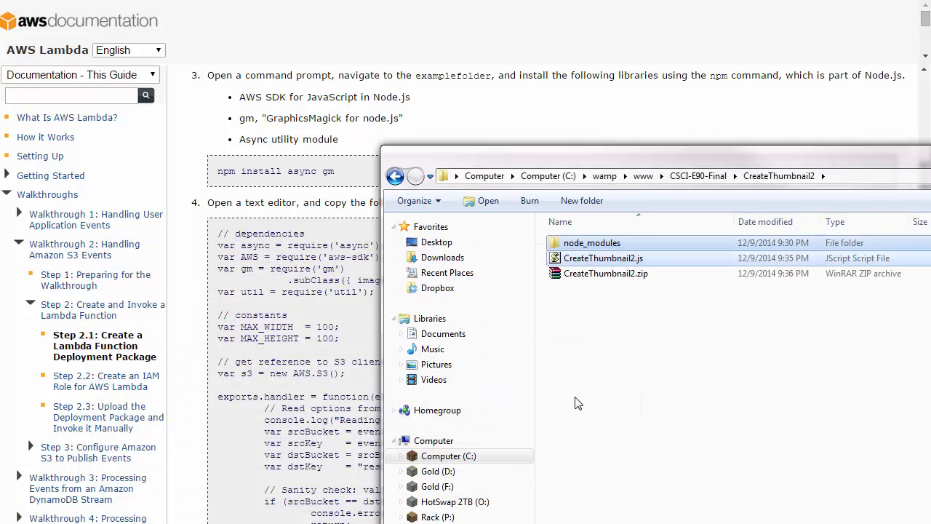
Step: Open CreateThumbnail2.zip in WinRAR, check the CreateThumbnail2.js and node_modules entries at its root, and close the archive
double_click(795, 274)
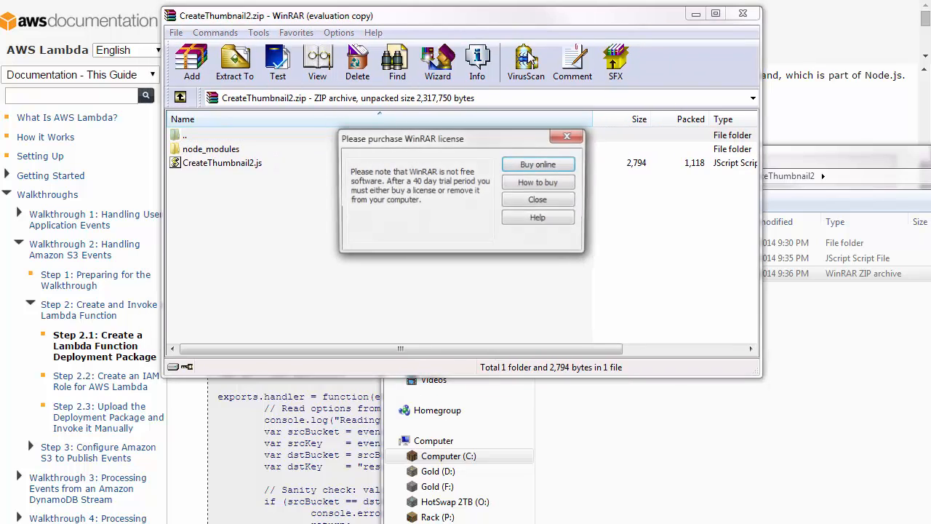
left_click(569, 135)
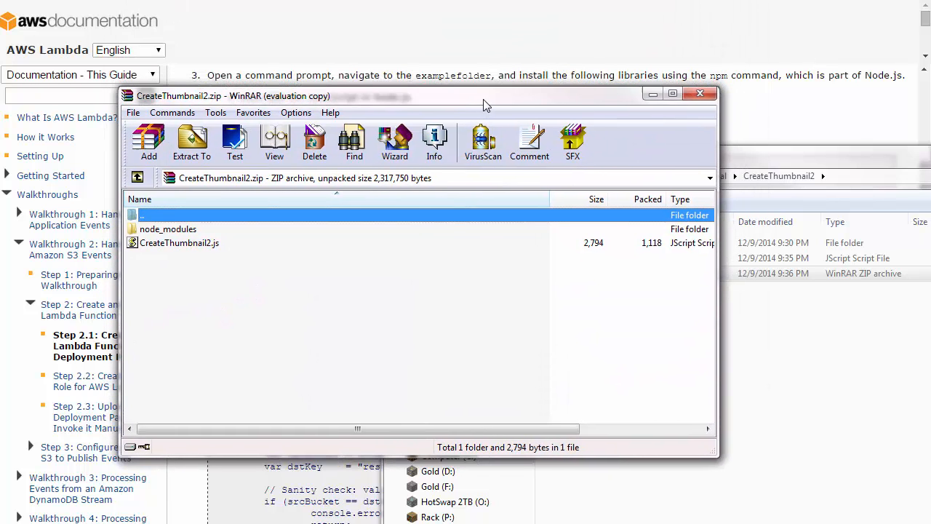
left_click(218, 244)
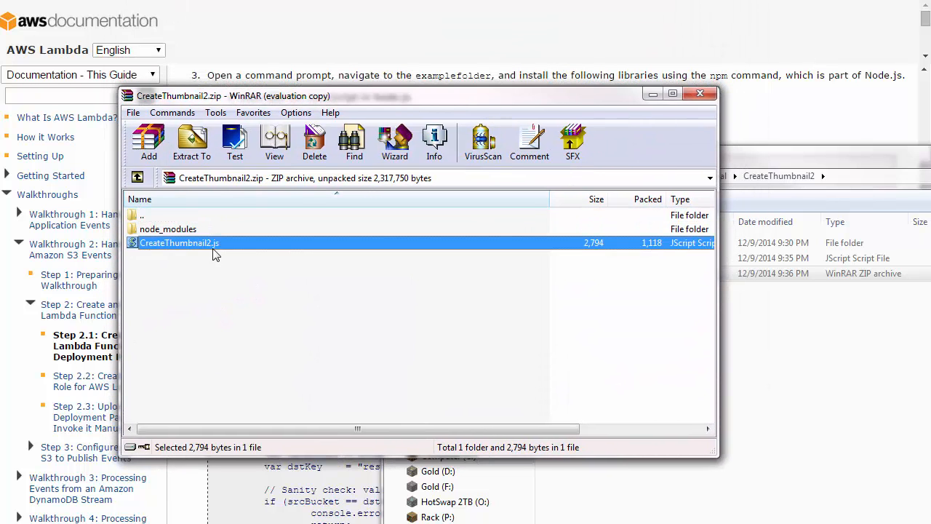
left_click(204, 231)
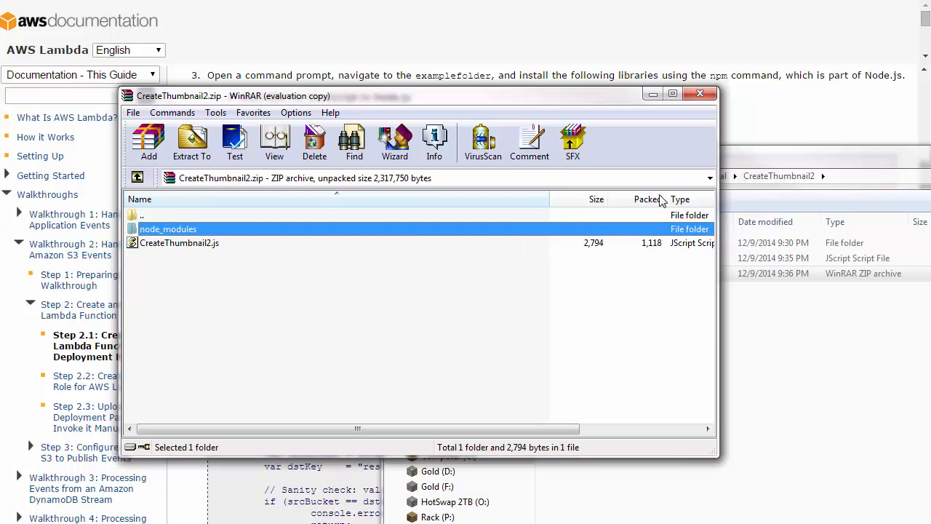
left_click(710, 98)
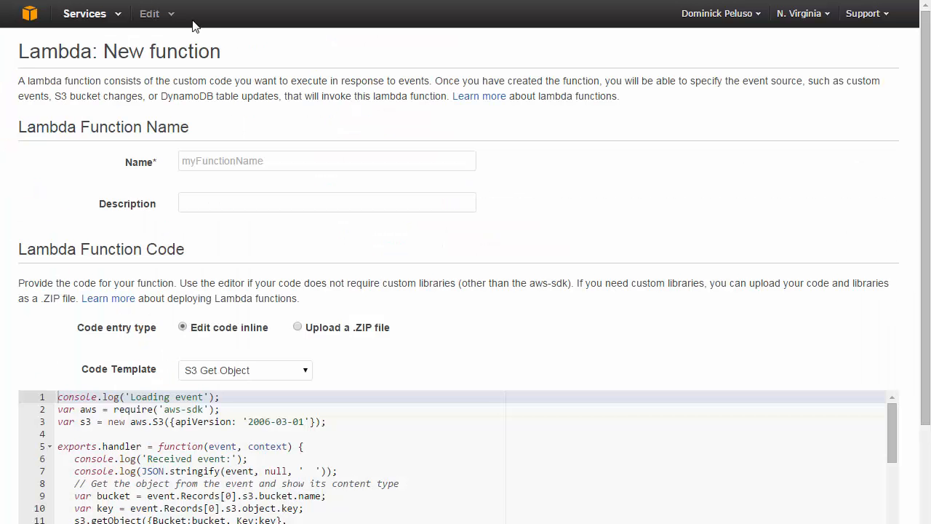
Step: Set the new Lambda function's code entry type to Upload a .ZIP file, and cancel the file selection
left_click(304, 383)
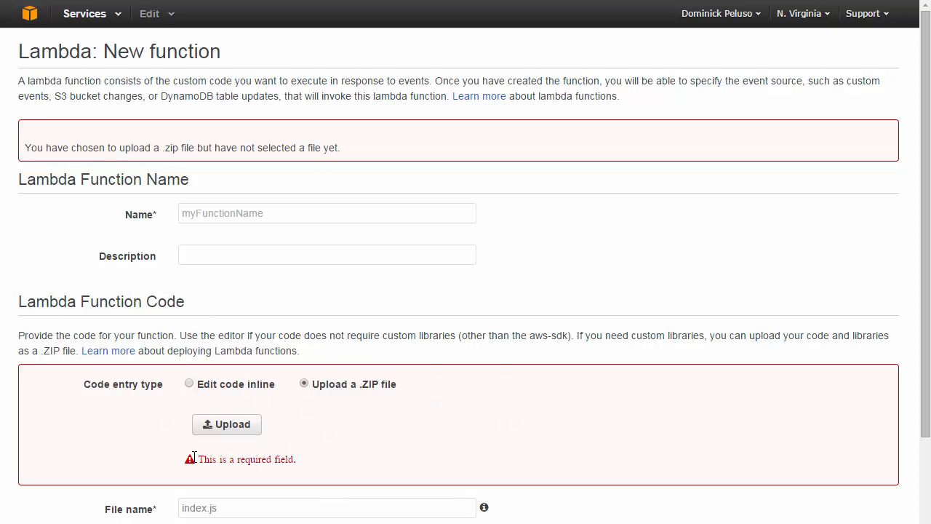
left_click(240, 426)
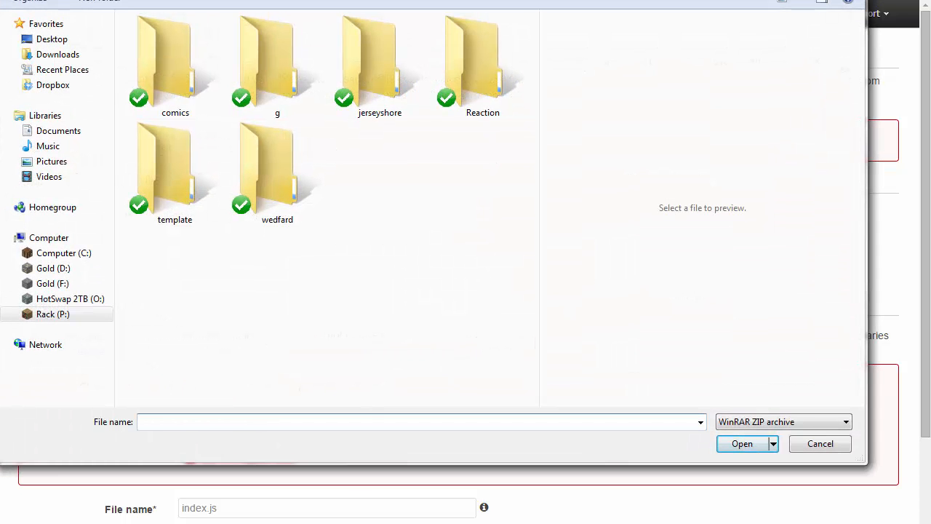
key("Escape")
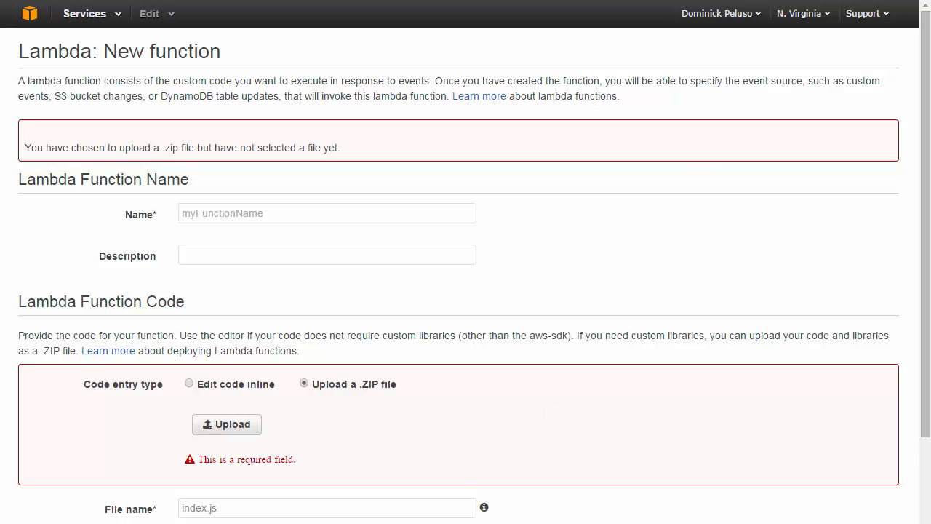
Step: Switch to the command prompt at the CreateThumbnail2 folder and widen its window to 137 columns
key("alt+Tab")
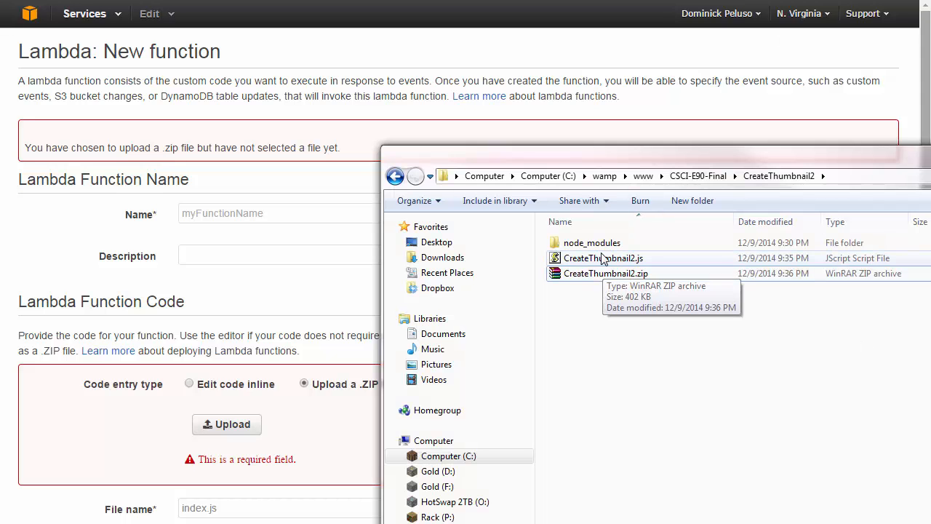
key("alt+Tab")
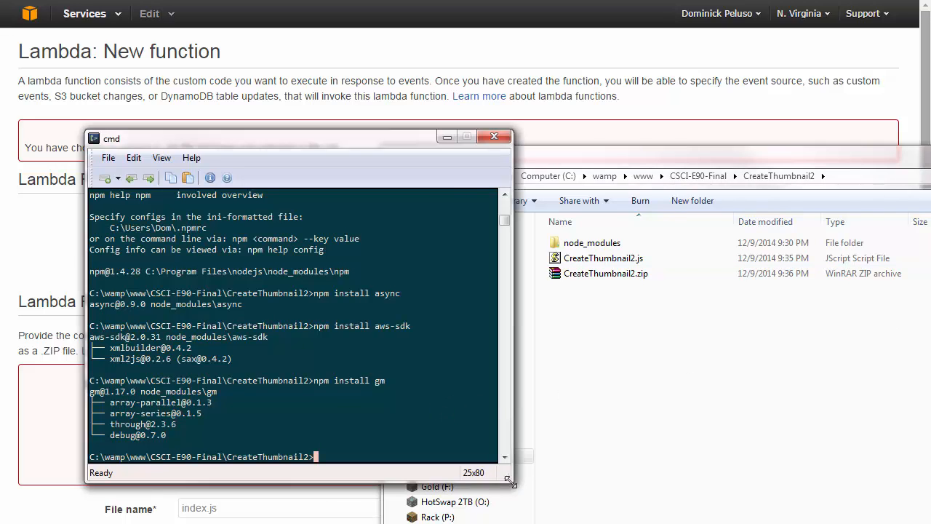
left_click_drag(501, 473, 801, 477)
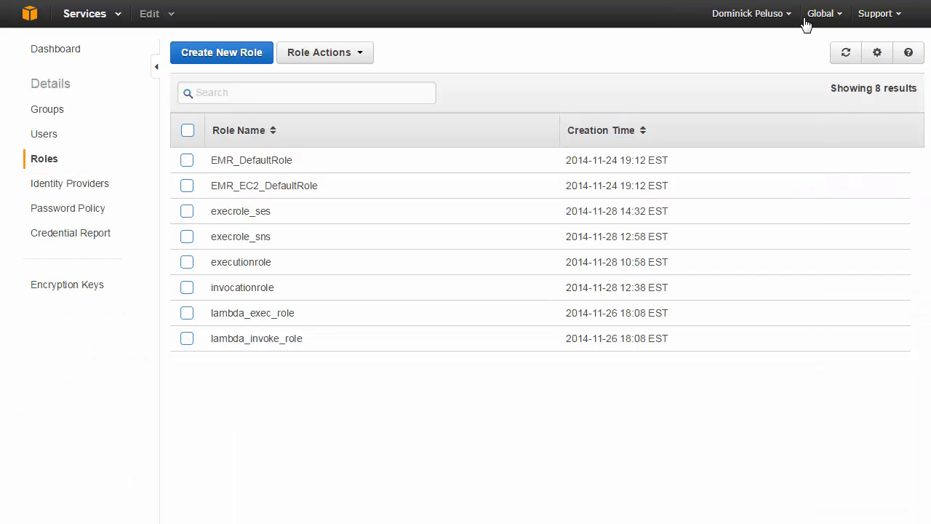
Step: View the account's Security Credentials page from the IAM console and return to the Roles list
left_click(769, 16)
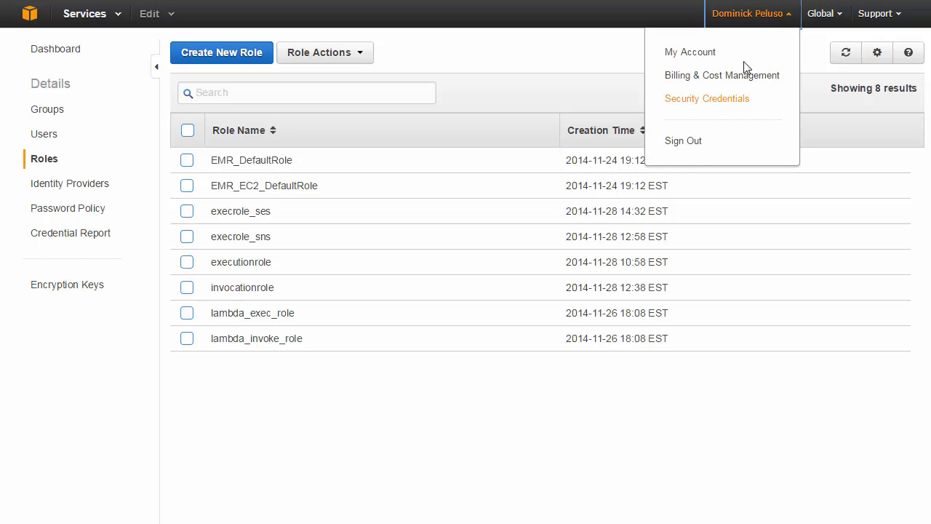
left_click(782, 13)
left_click(784, 17)
left_click(718, 99)
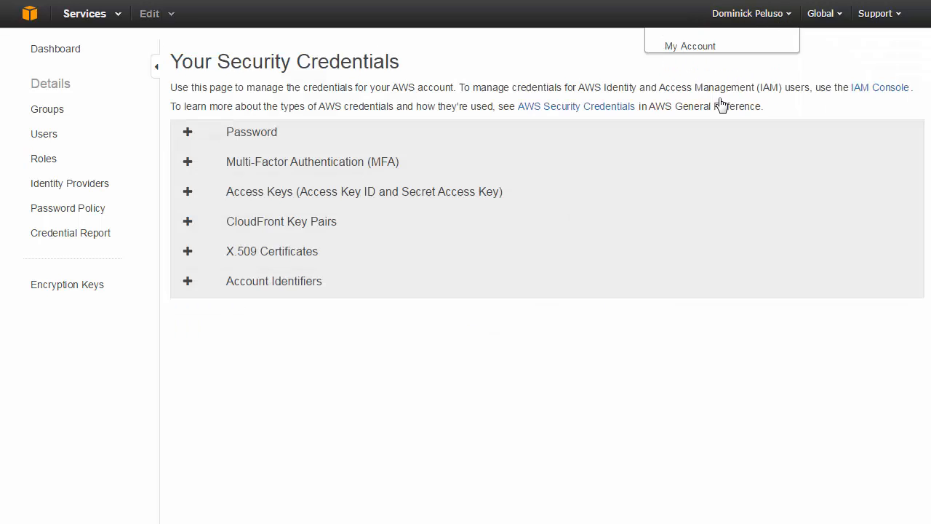
left_click(447, 359)
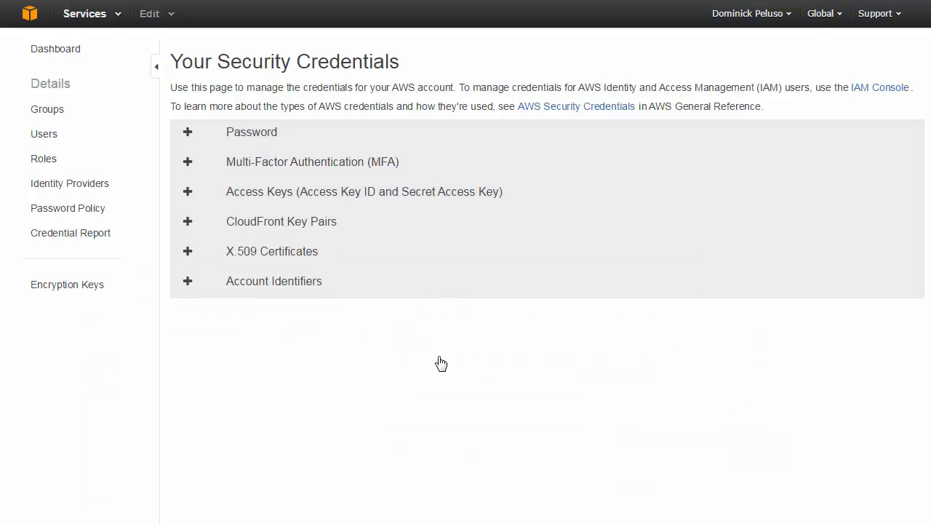
left_click(43, 160)
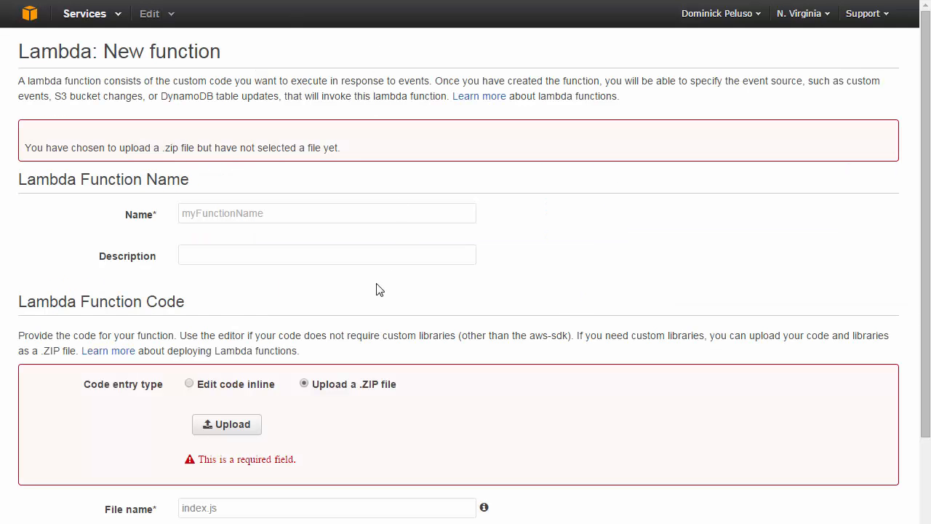
Step: Open executionrole in the IAM roles, view its AWSLambdaExecute policy, and highlight its Role ARN
scroll(354, 349, "down", 4)
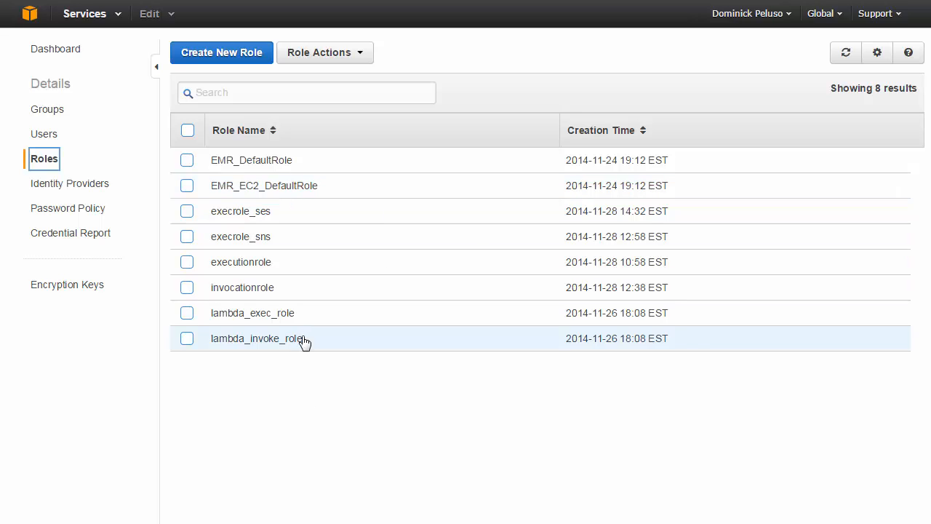
left_click(288, 270)
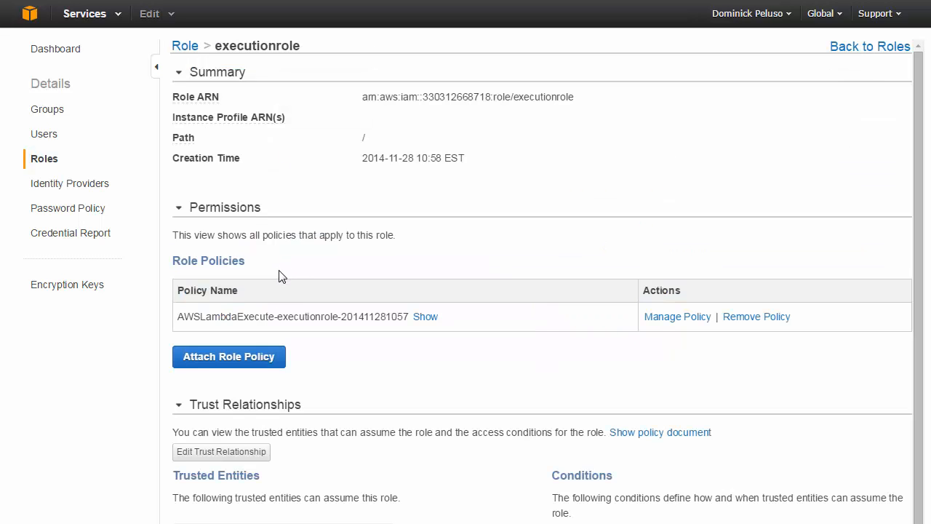
left_click(425, 320)
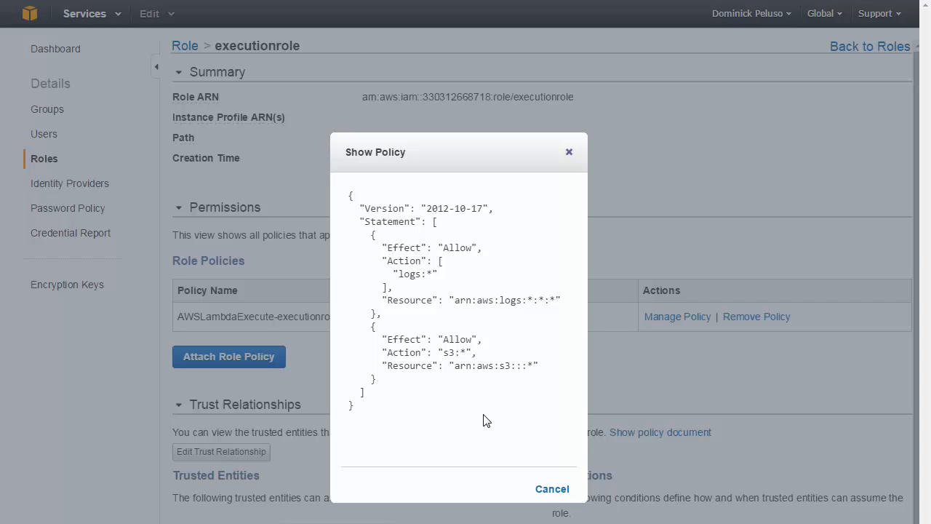
left_click(569, 152)
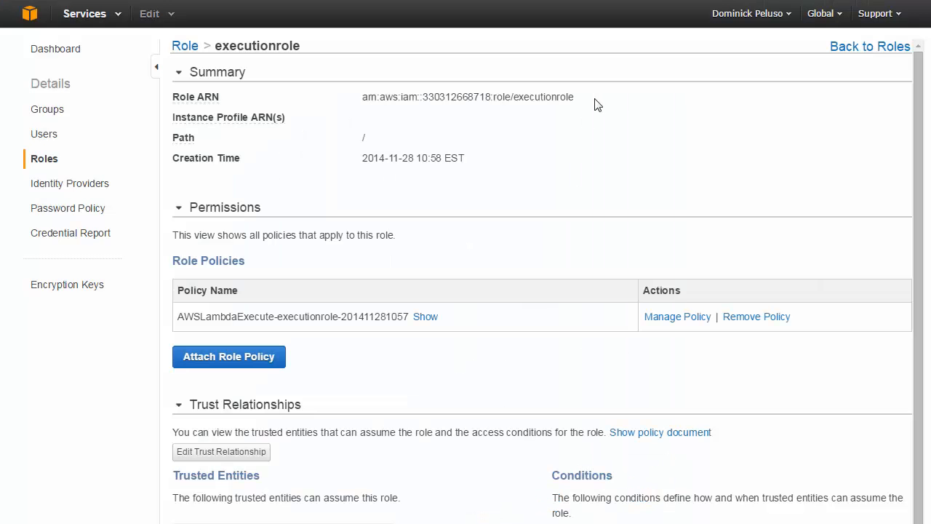
left_click_drag(595, 100, 359, 93)
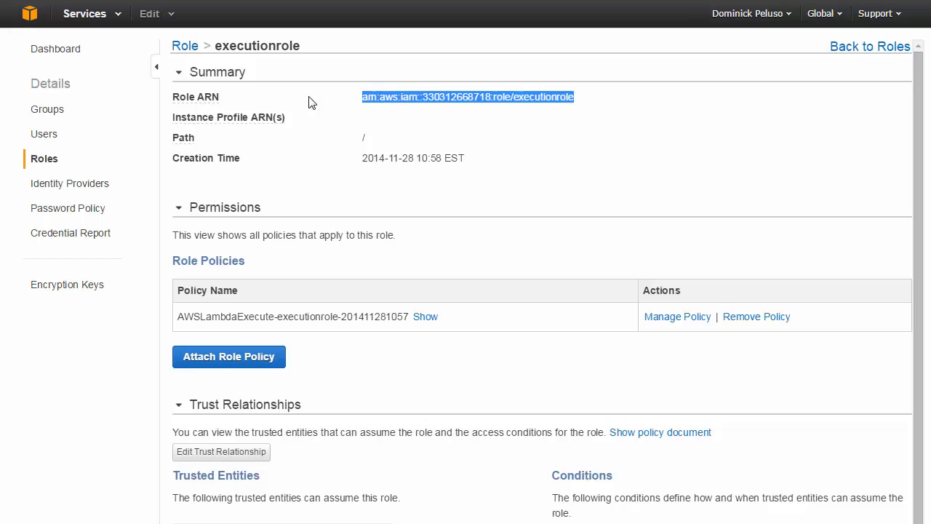
mouse_move(191, 102)
Step: Upload CreateThumbnail2.zip from the command prompt as Lambda function CreateThumbnail2 in us-east-1, with executionrole, handler CreateThumbnail.handler, nodejs runtime, timeout 10 and memory size 1024
key("alt+Tab")
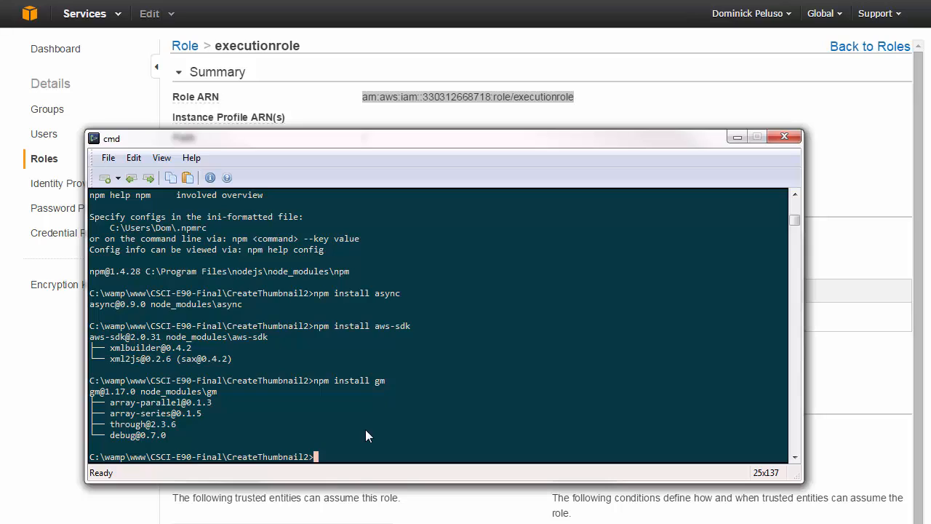
key("alt+Tab")
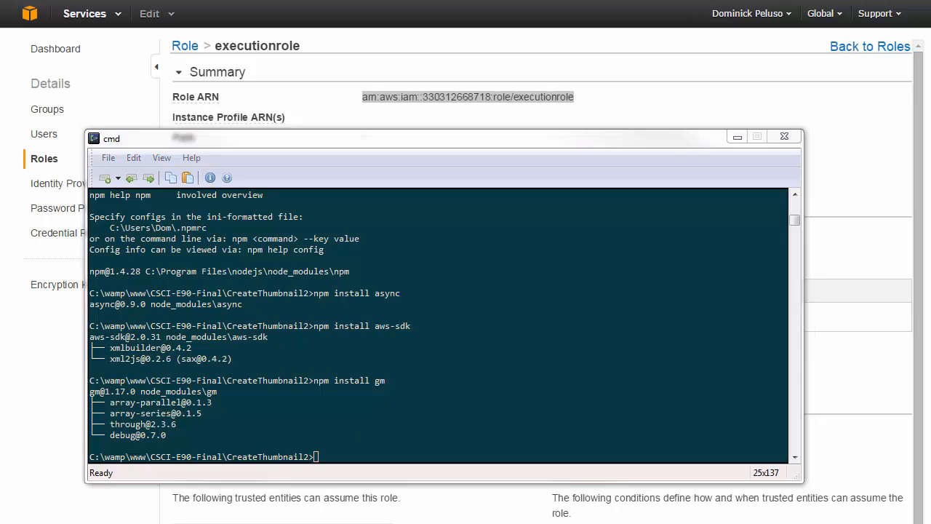
right_click(412, 446)
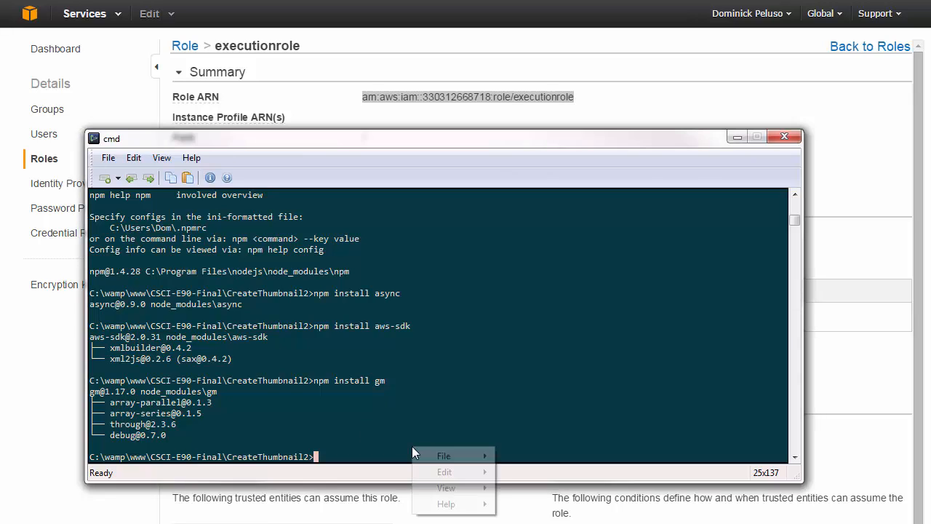
mouse_move(444, 471)
left_click(549, 504)
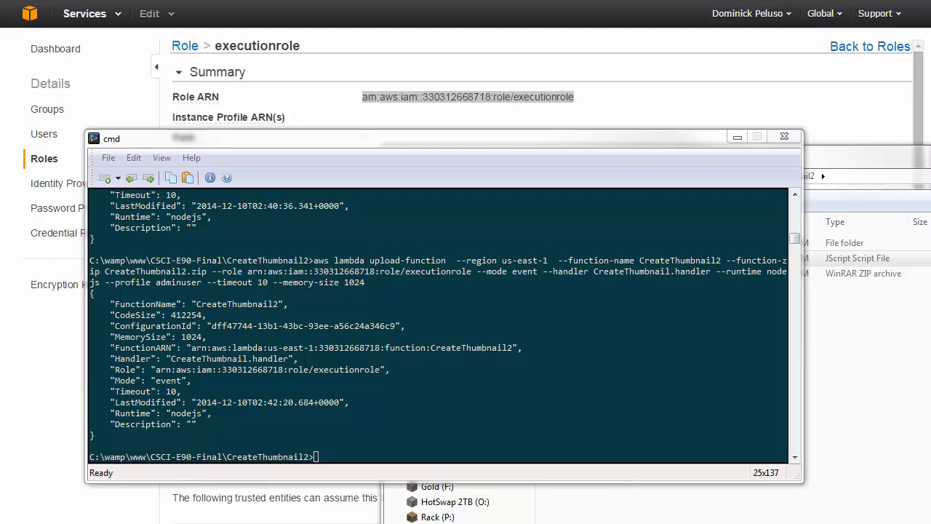
Step: Open CreateThumbnail2.js in Notepad++ and examine the exports.handler function declaration
left_click(851, 258)
right_click(620, 257)
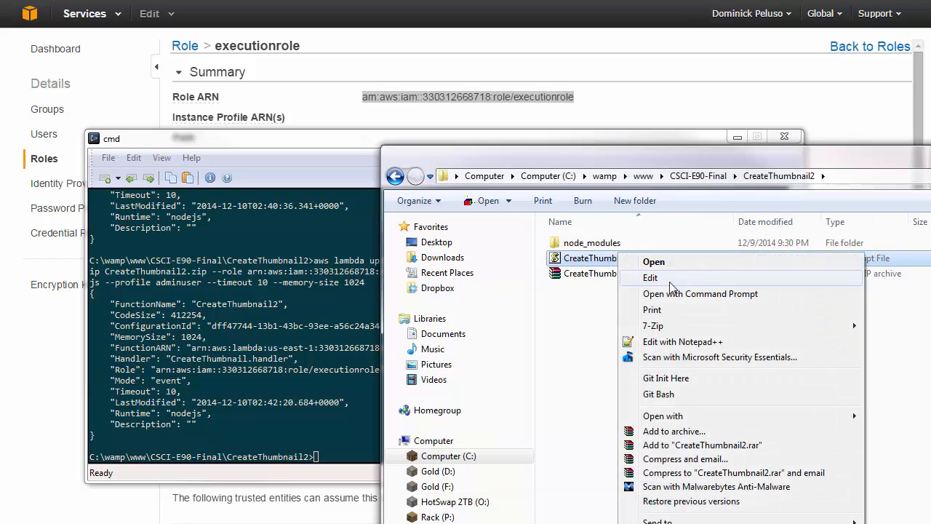
left_click(671, 342)
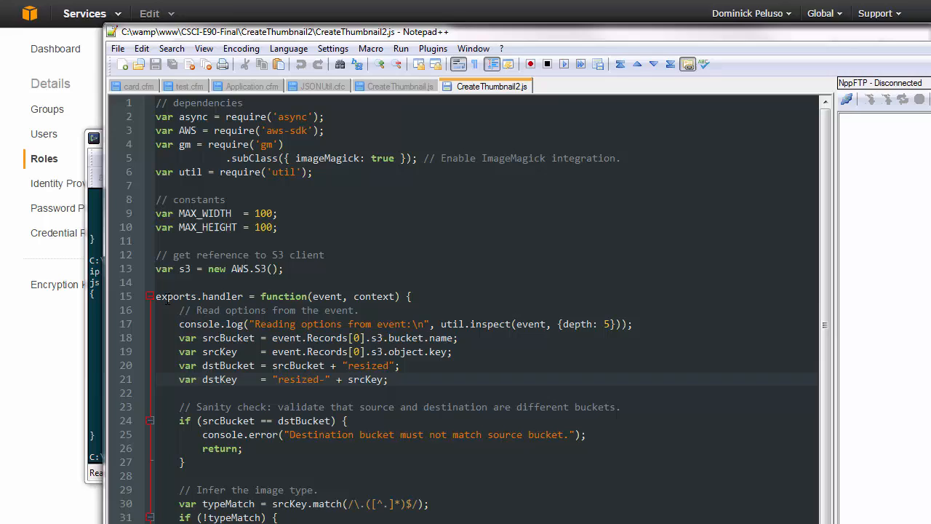
double_click(168, 298)
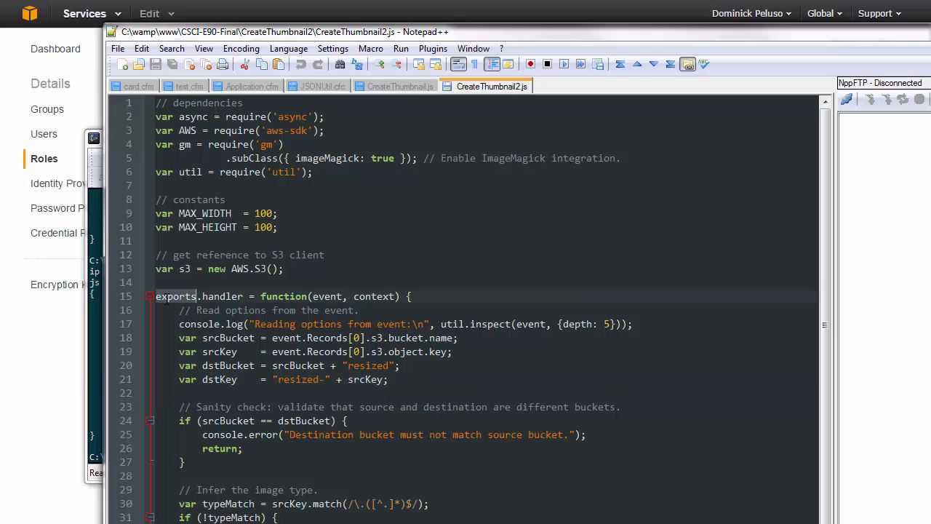
Step: Check the exports.handler declaration and upload CreateThumbnail2 again from the command prompt with the handler in CreateThumbnail2.js
left_click_drag(243, 297, 148, 299)
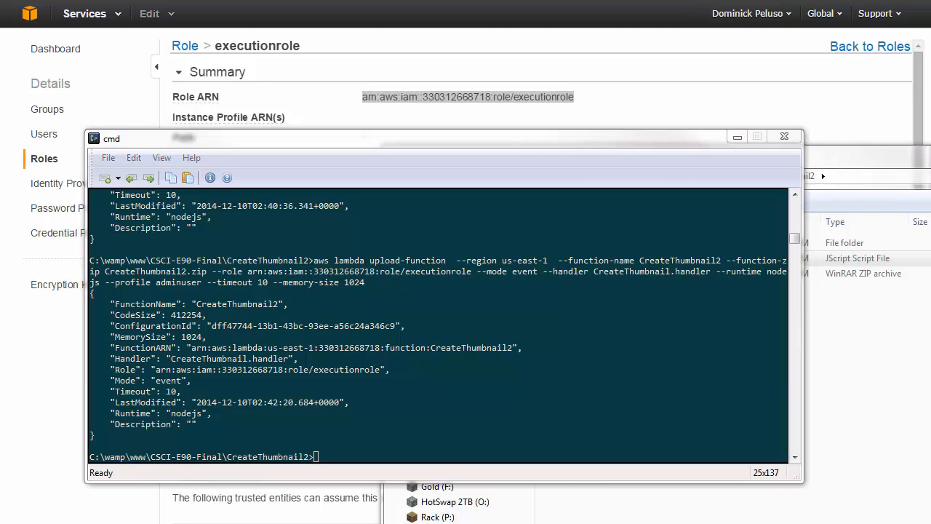
left_click(598, 404)
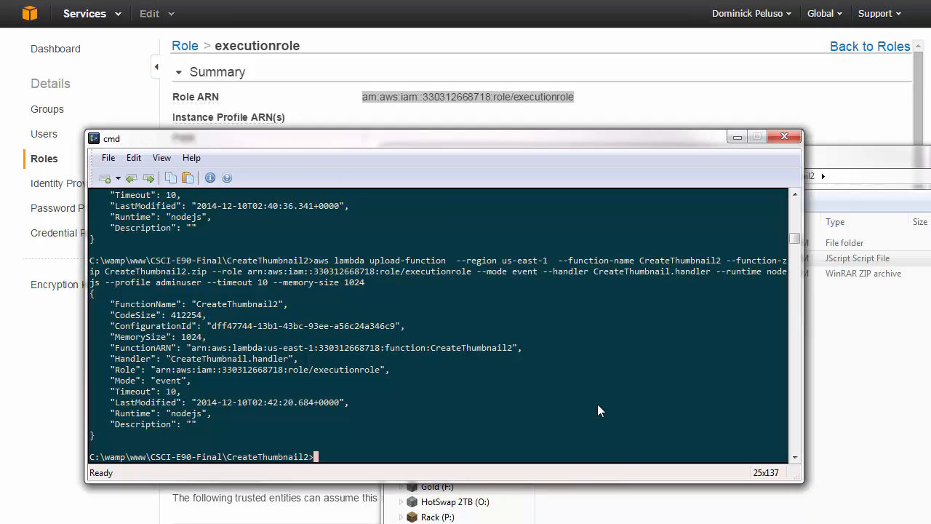
right_click(488, 443)
mouse_move(520, 468)
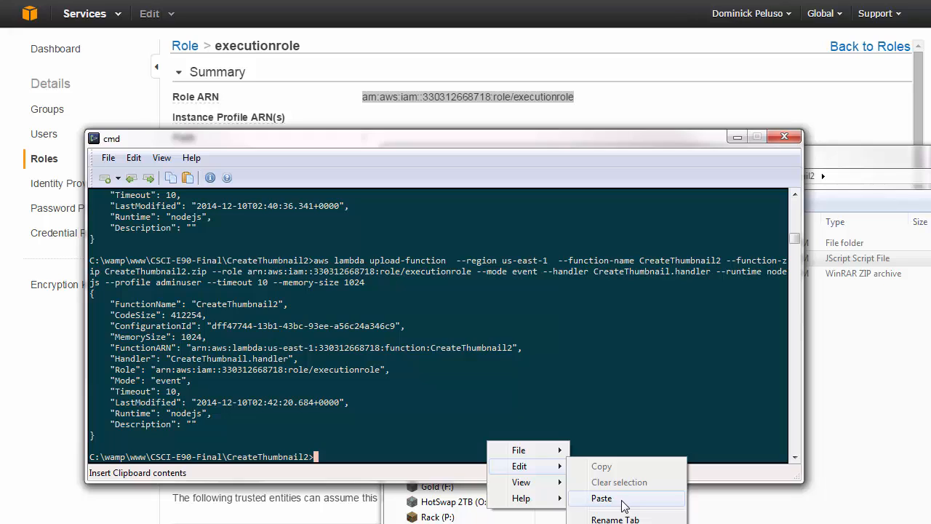
left_click(602, 498)
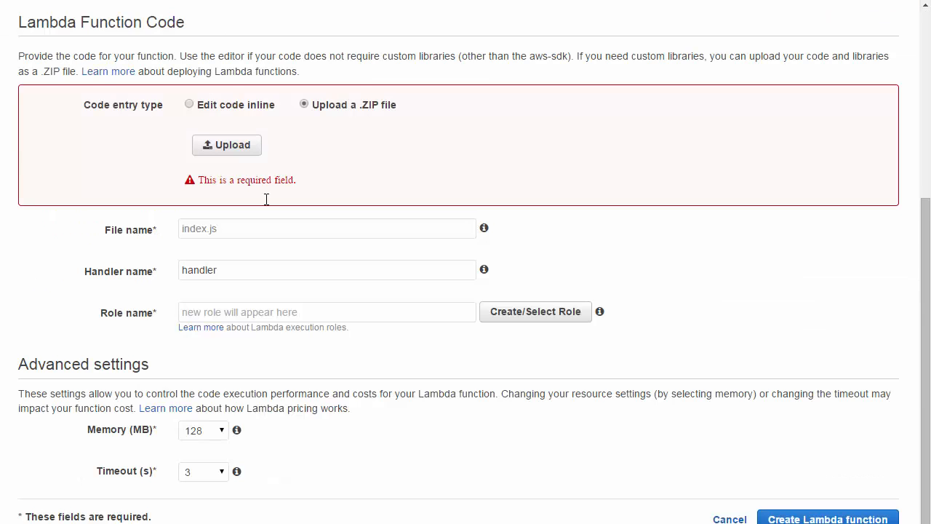
Step: Return to the Lambda function list and open the edit and test page of CreateThumbnail2
scroll(266, 198, "up", 5)
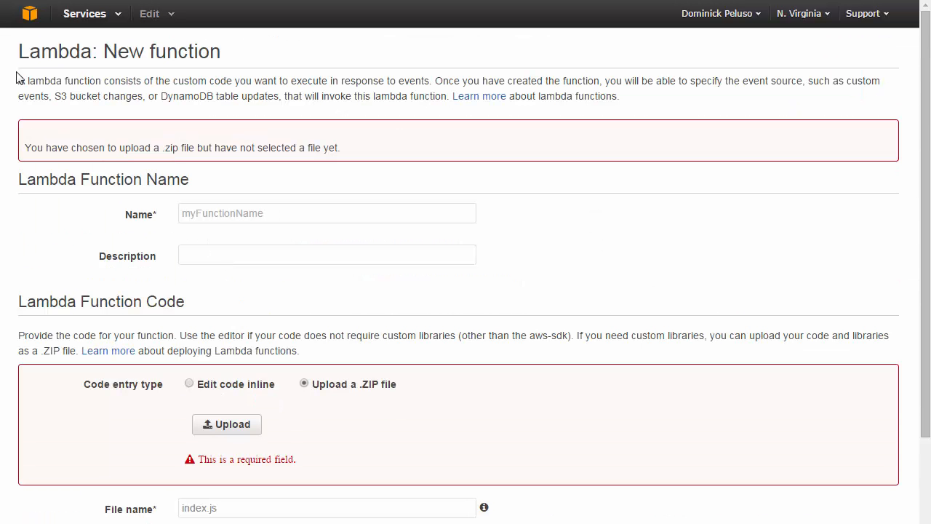
left_click(107, 23)
left_click(57, 79)
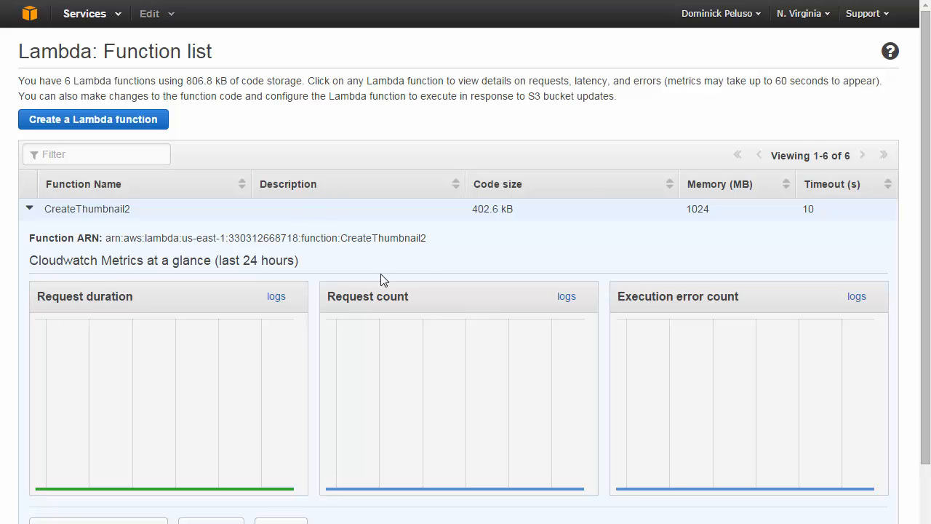
scroll(403, 271, "down", 2)
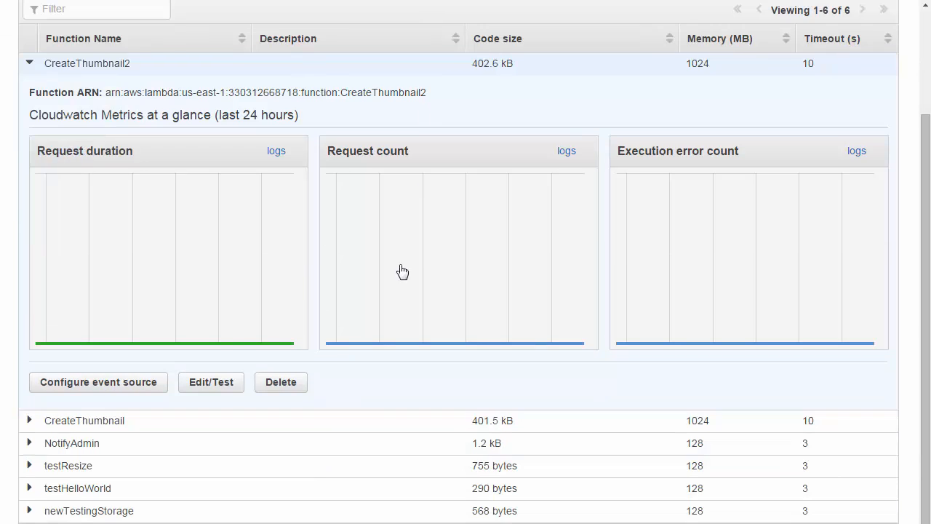
left_click(210, 382)
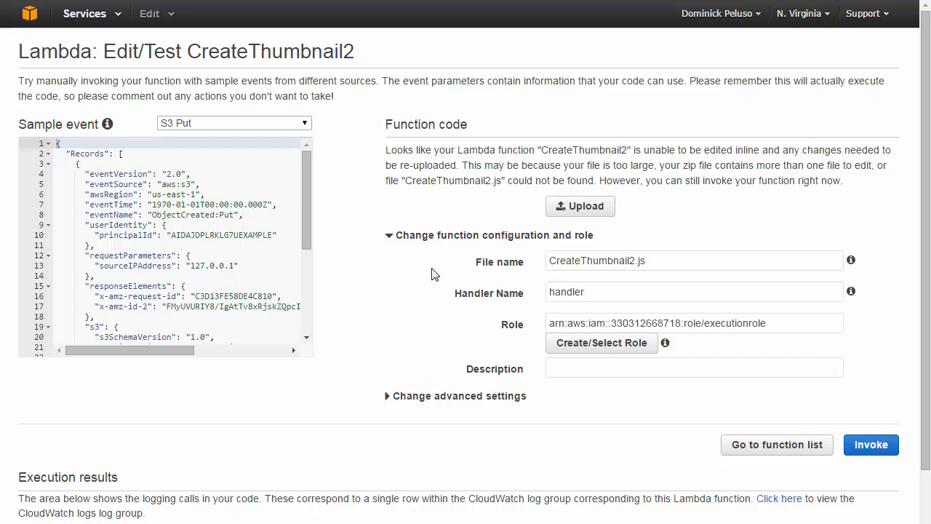
Step: View the DynamoDB Update and Kinesis sample events and select the S3 Put sample event again
left_click(243, 125)
left_click(240, 136)
left_click(238, 124)
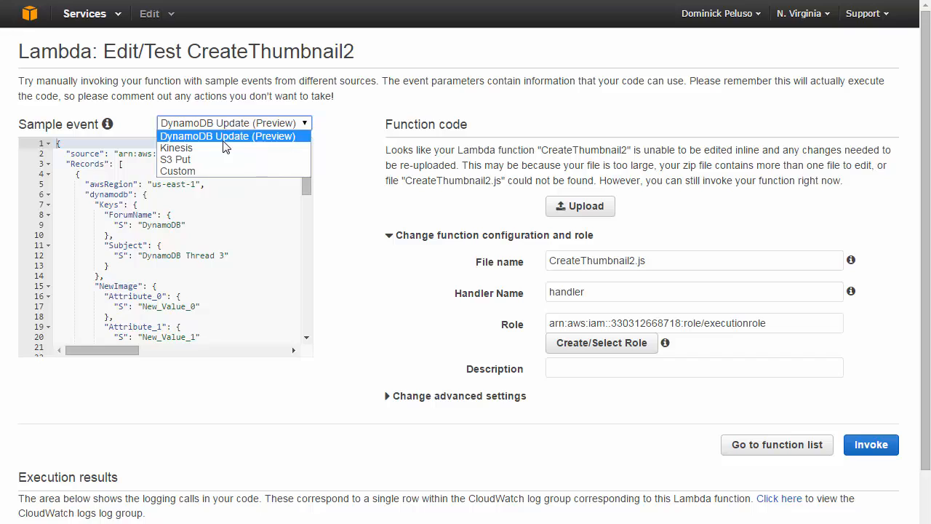
left_click(222, 148)
left_click(226, 124)
left_click(212, 158)
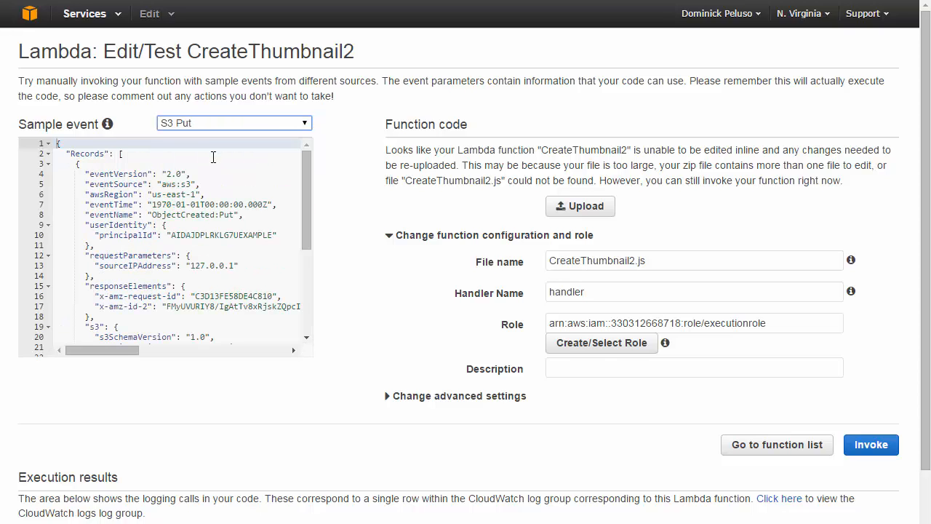
left_click(294, 127)
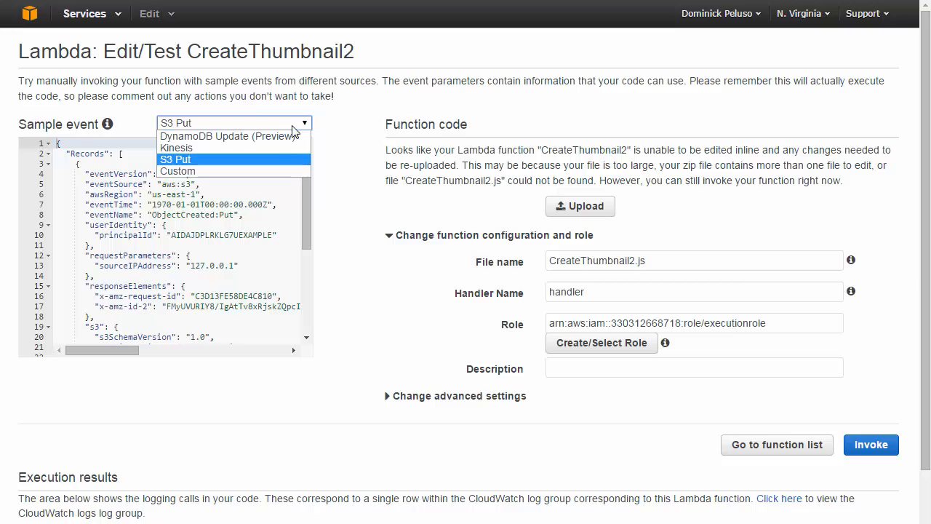
left_click(250, 158)
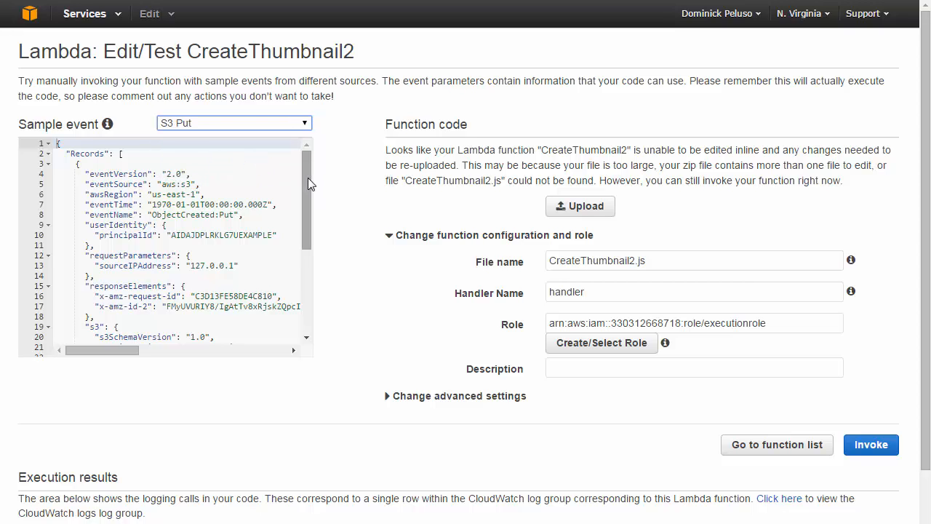
Step: Examine the bucket and object entries in the S3 Put sample event
left_click_drag(308, 183, 296, 235)
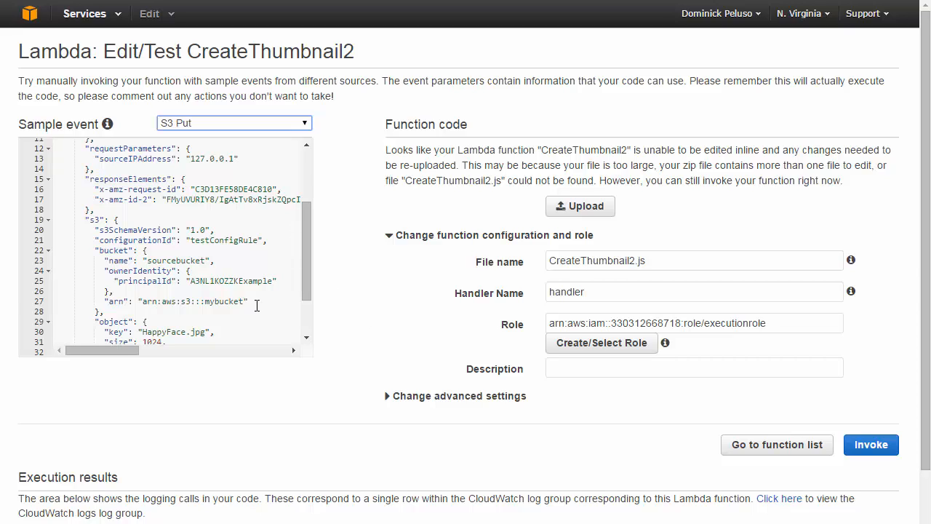
left_click_drag(251, 301, 57, 303)
left_click_drag(231, 333, 26, 241)
scroll(212, 309, "up", 3)
scroll(212, 308, "down", 3)
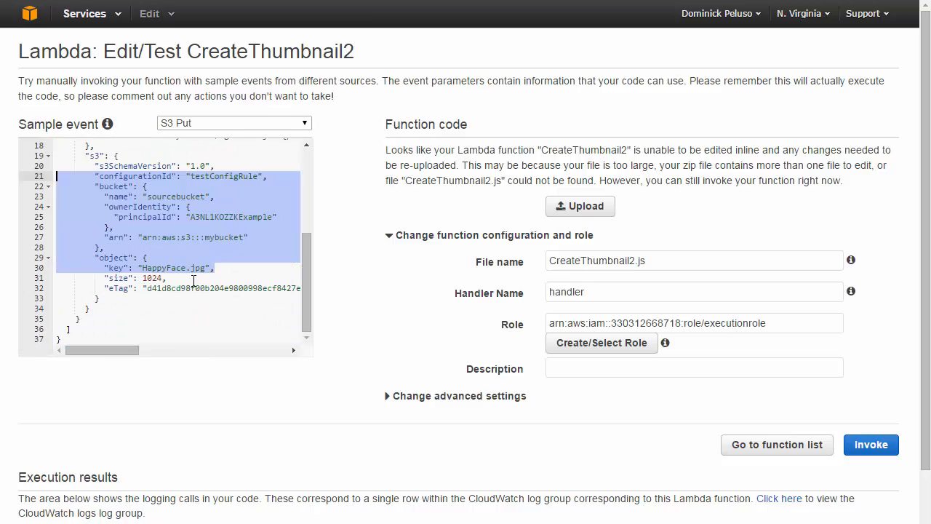
left_click(243, 297)
scroll(241, 303, "up", 3)
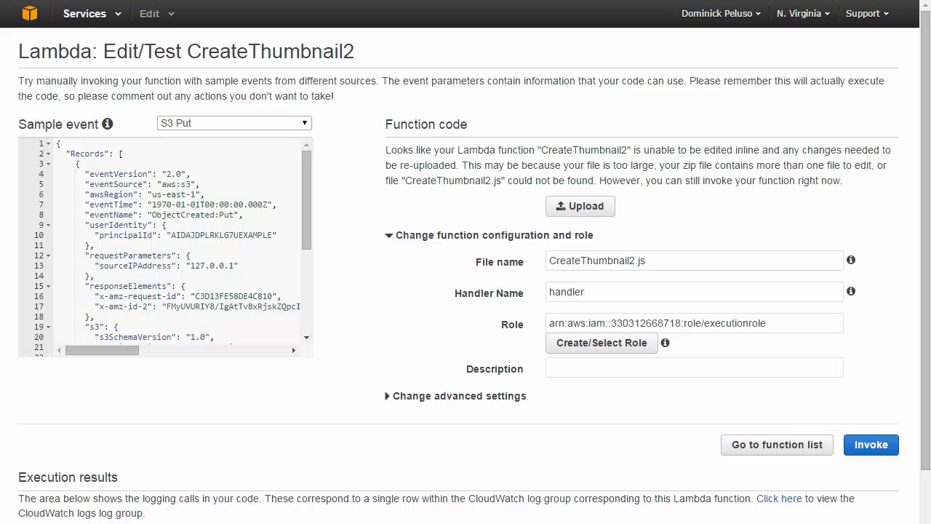
Step: Switch to input.txt in Notepad and examine the bucket name in the event's ARN
left_click_drag(0, 182, 293, 133)
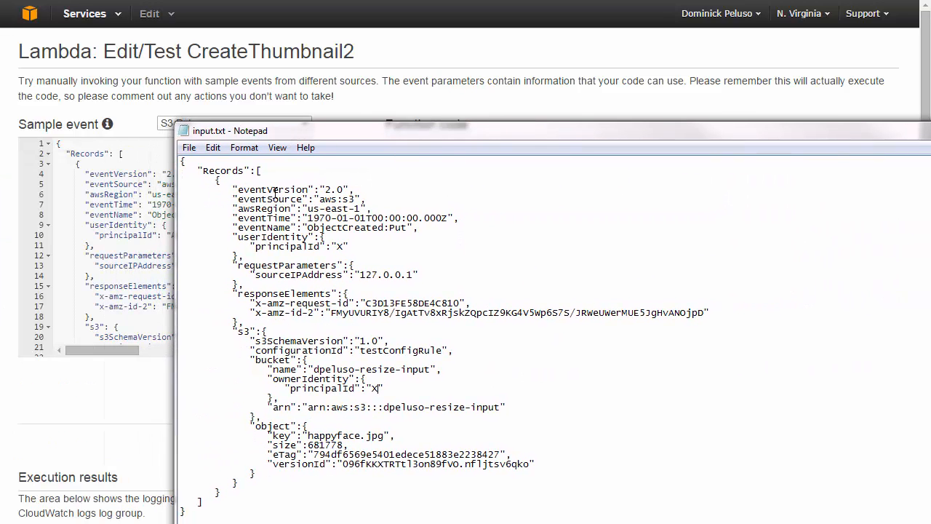
left_click_drag(293, 134, 302, 189)
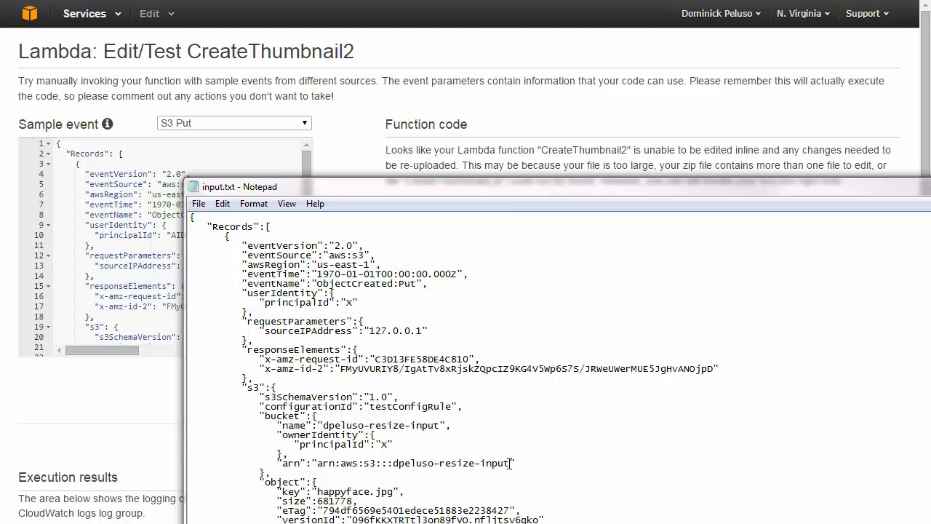
left_click_drag(510, 463, 393, 464)
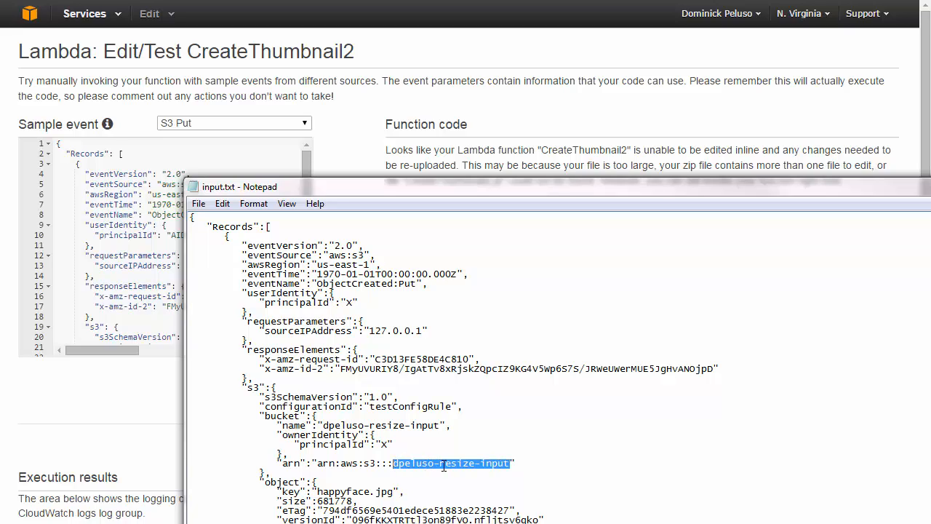
left_click(521, 466)
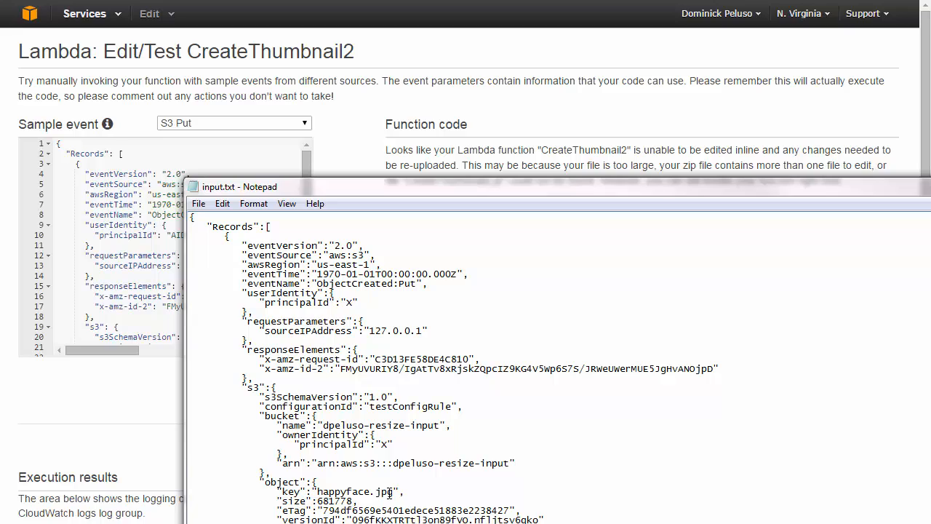
Step: Highlight the happyface.jpg object key in input.txt and locate that file in the resize-input bucket in S3
left_click_drag(394, 492, 318, 499)
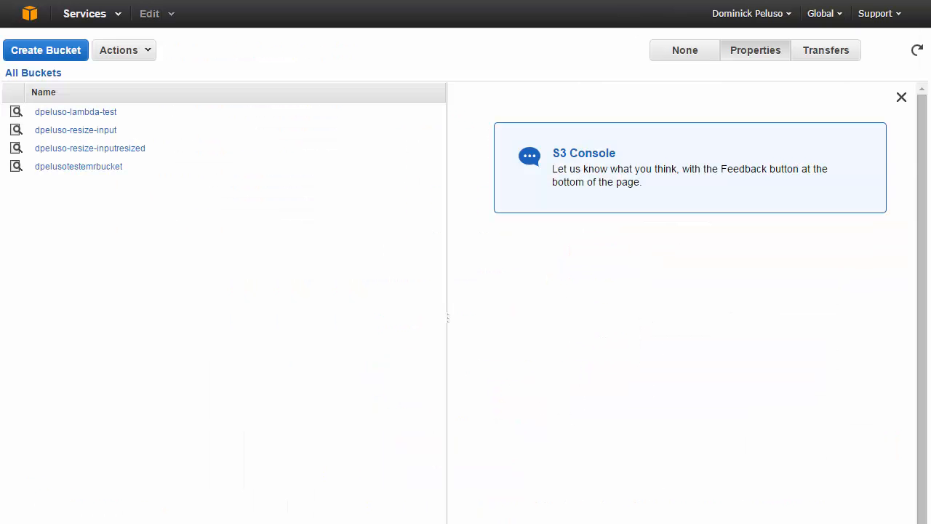
left_click(79, 131)
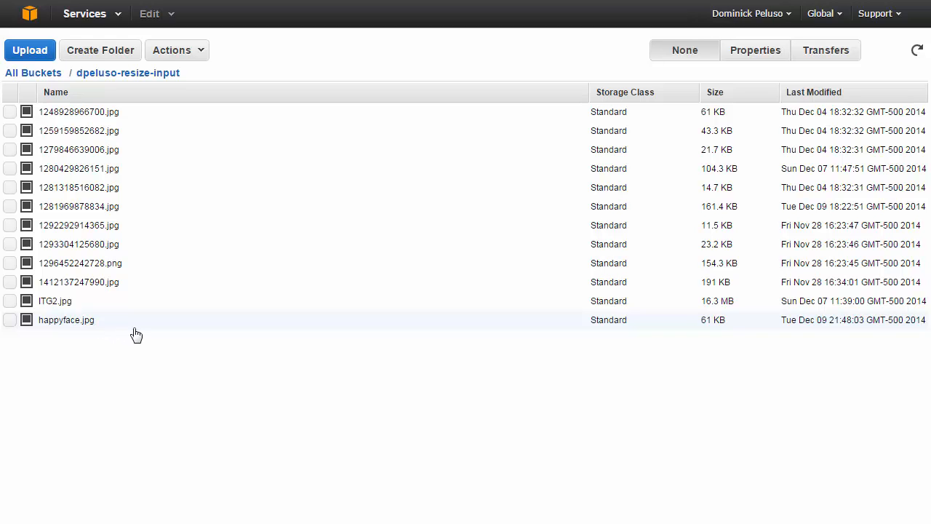
left_click(275, 523)
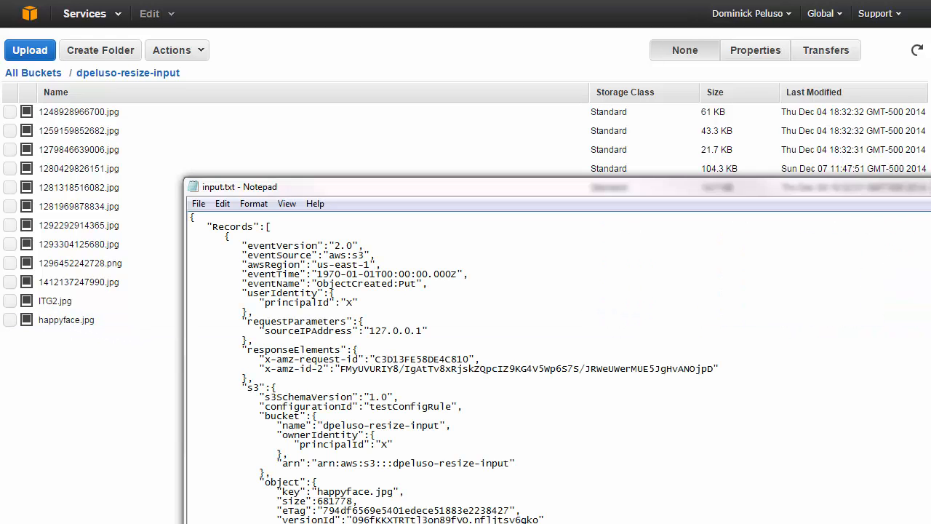
Step: Replace the sample event of CreateThumbnail2 with the event JSON from input.txt, including the real principal ID
left_click_drag(459, 523, 154, 204)
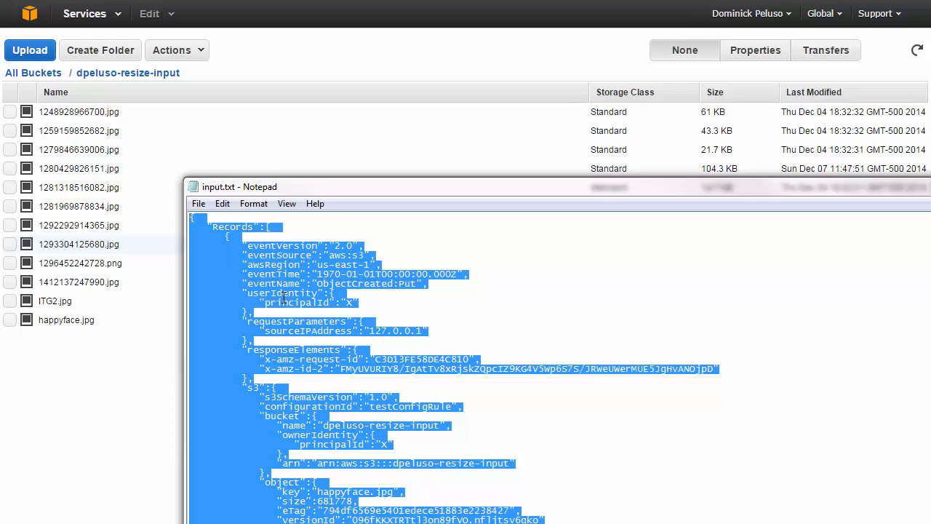
right_click(356, 276)
left_click(386, 326)
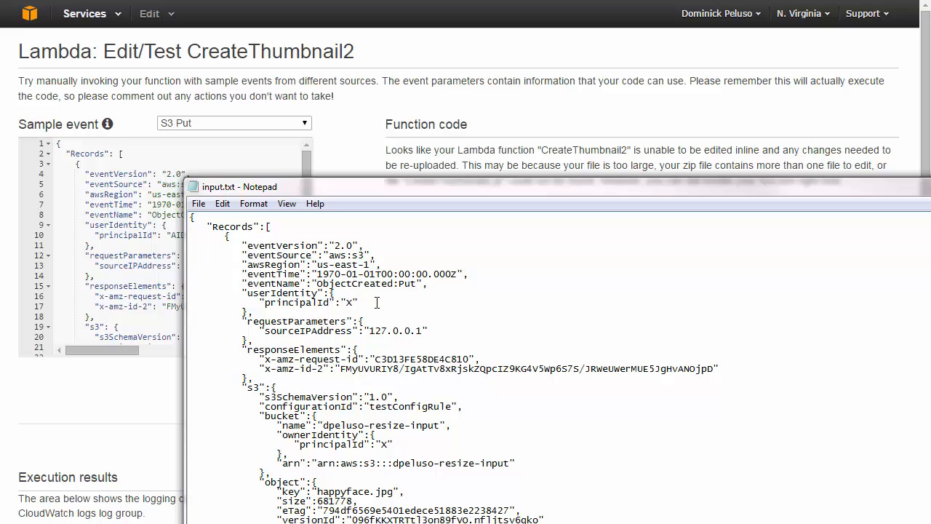
left_click_drag(377, 302, 191, 303)
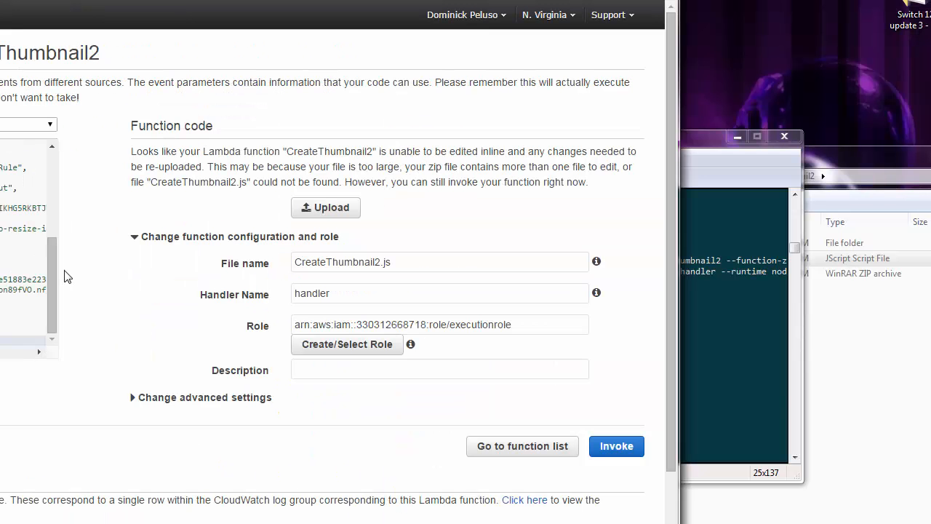
left_click_drag(47, 278, 32, 158)
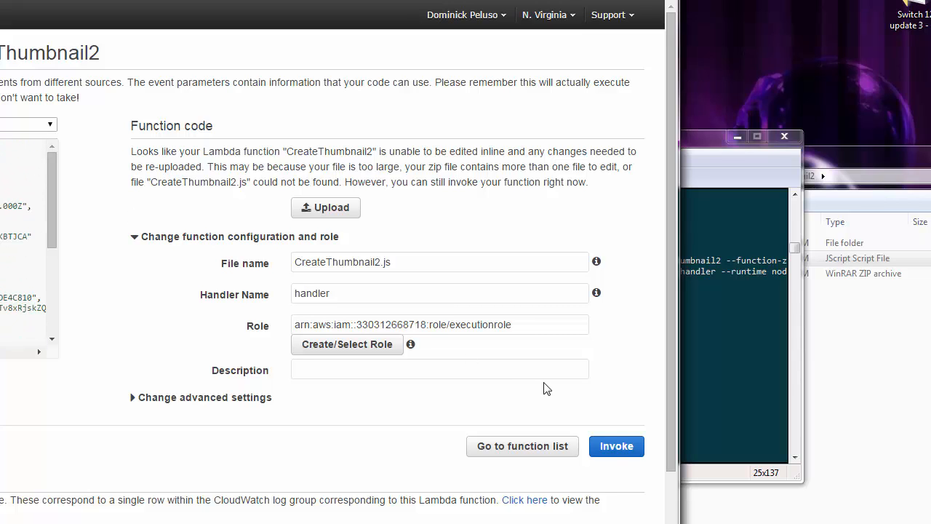
Step: Invoke CreateThumbnail2 with the custom S3 event and read the resize entry in the execution results log
left_click(626, 454)
scroll(666, 440, "down", 3)
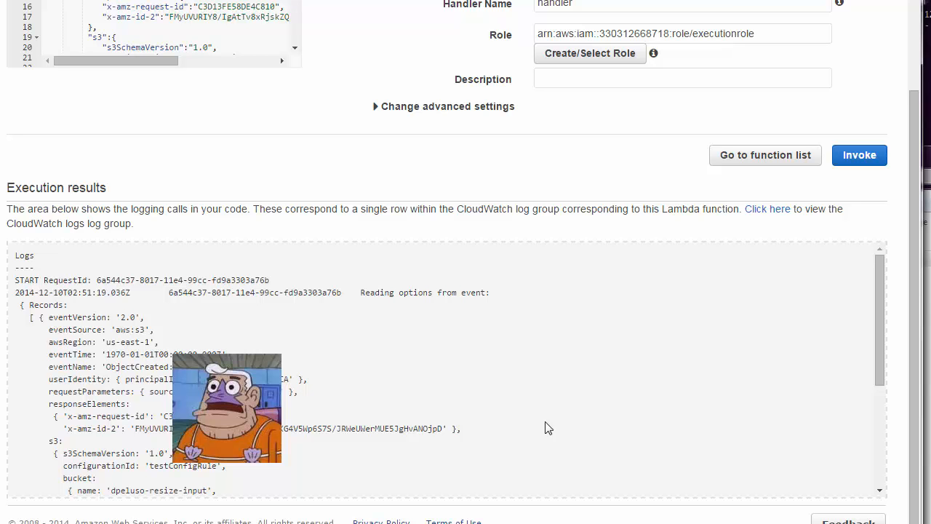
left_click_drag(881, 290, 879, 345)
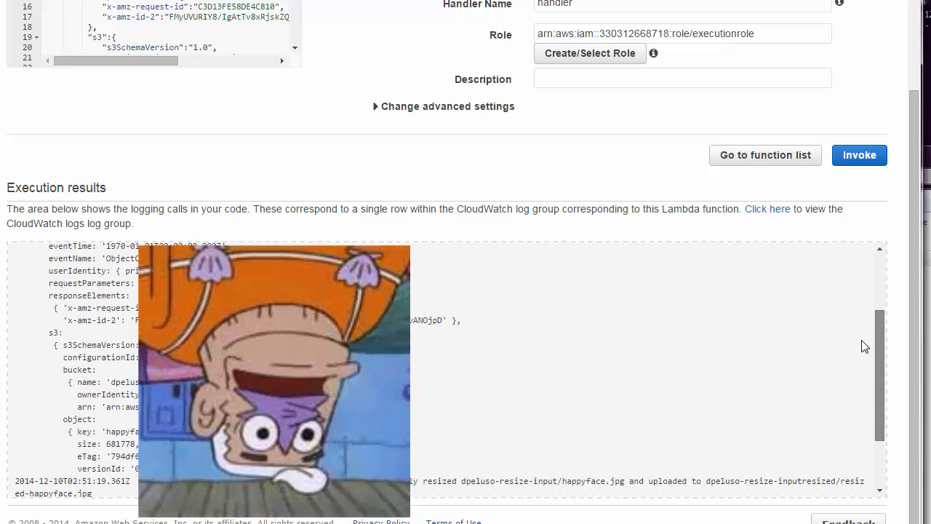
scroll(416, 374, "up", 3)
scroll(106, 386, "down", 5)
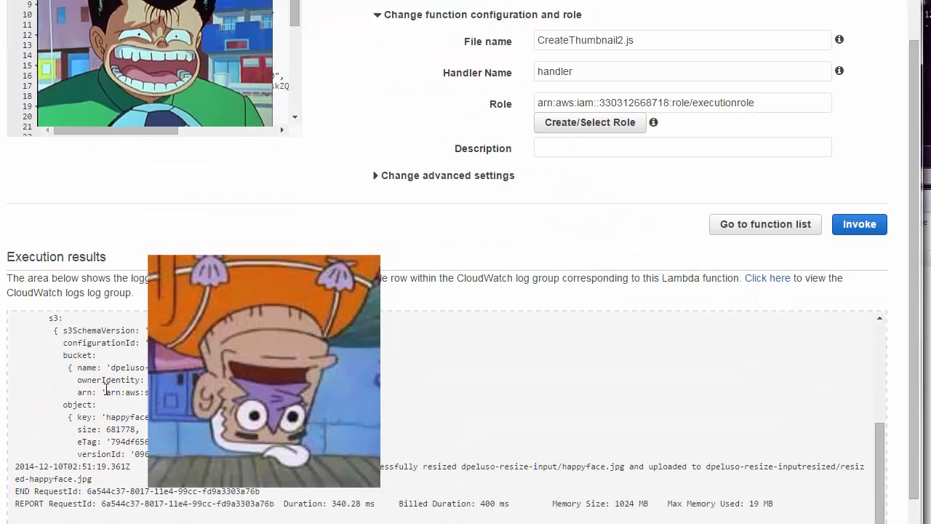
scroll(854, 307, "down", 1)
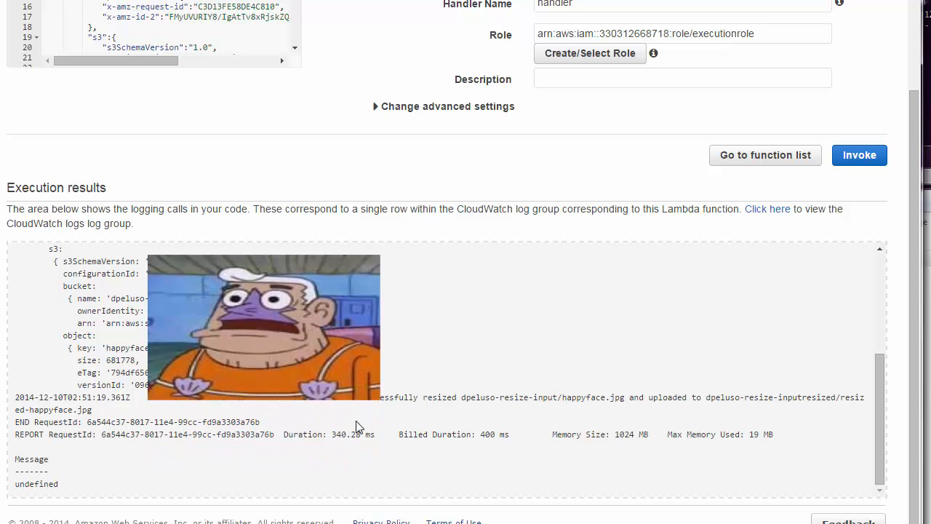
triple_click(136, 399)
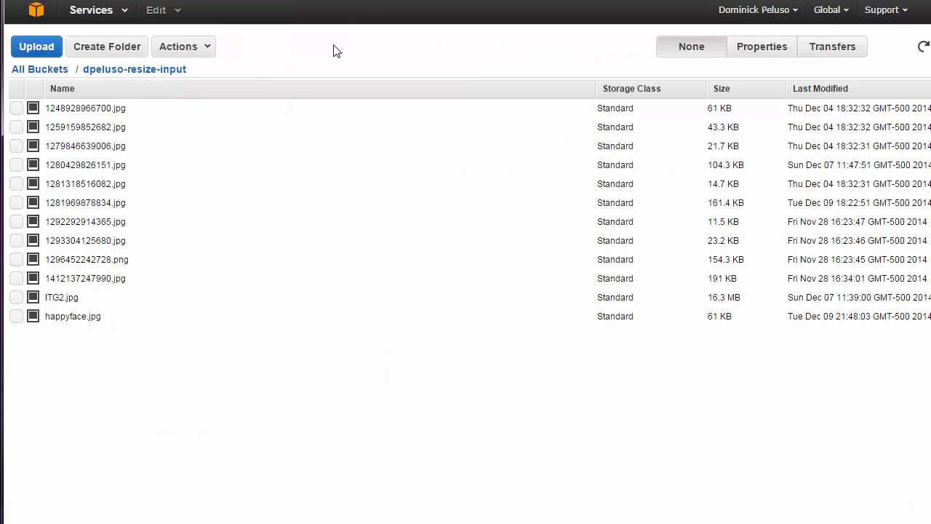
Step: Open the resize-inputresized bucket, bring up the download link for resized-happyface.jpg and dismiss it
left_click(61, 71)
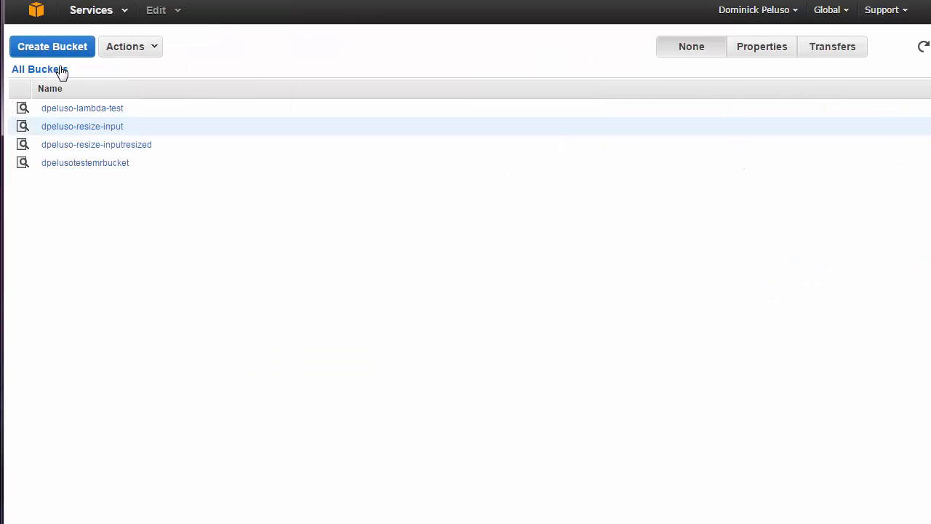
left_click(133, 150)
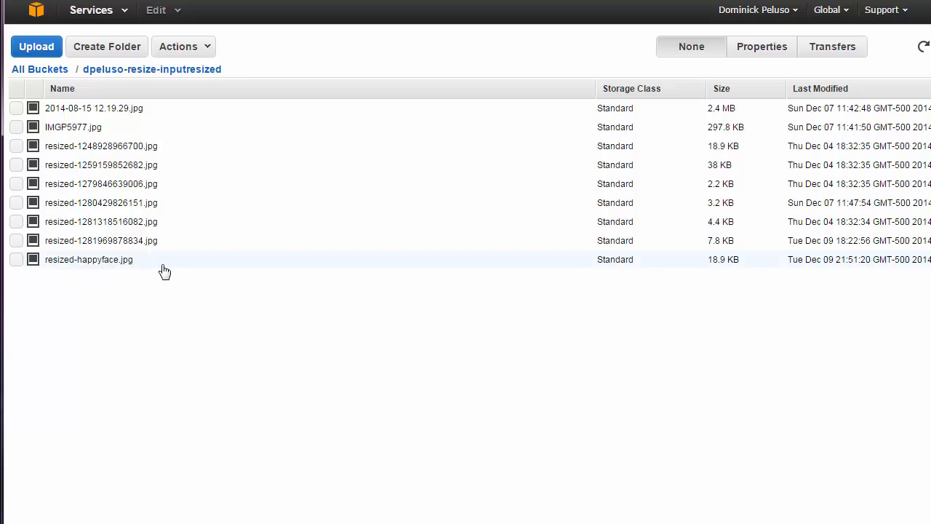
left_click(133, 265)
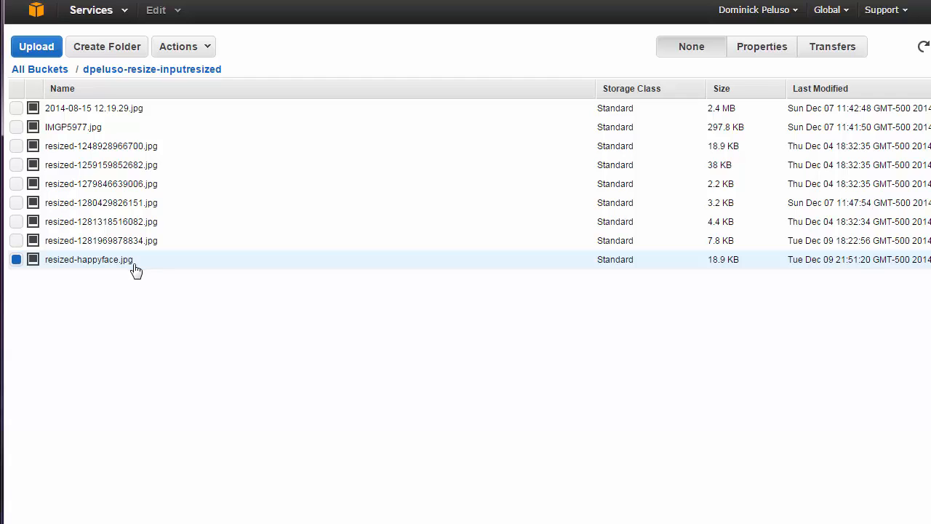
left_click(198, 51)
left_click(195, 91)
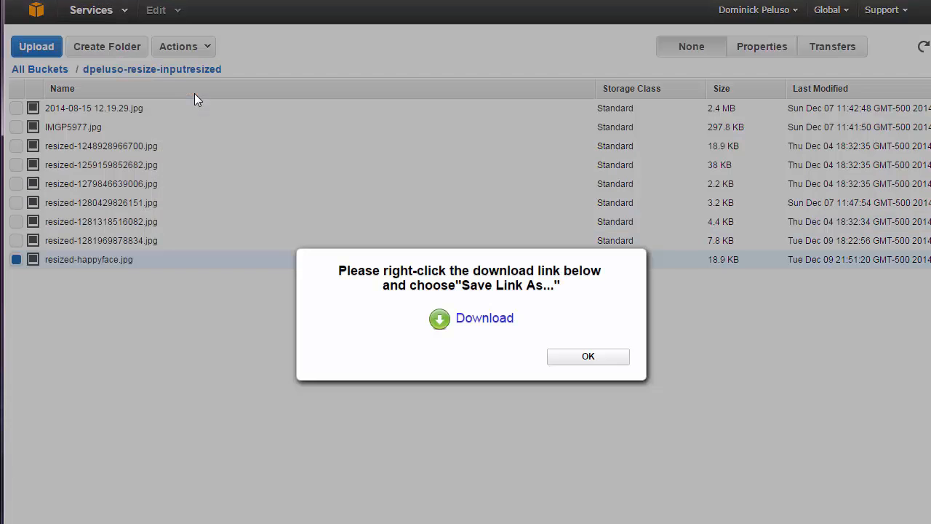
left_click(572, 357)
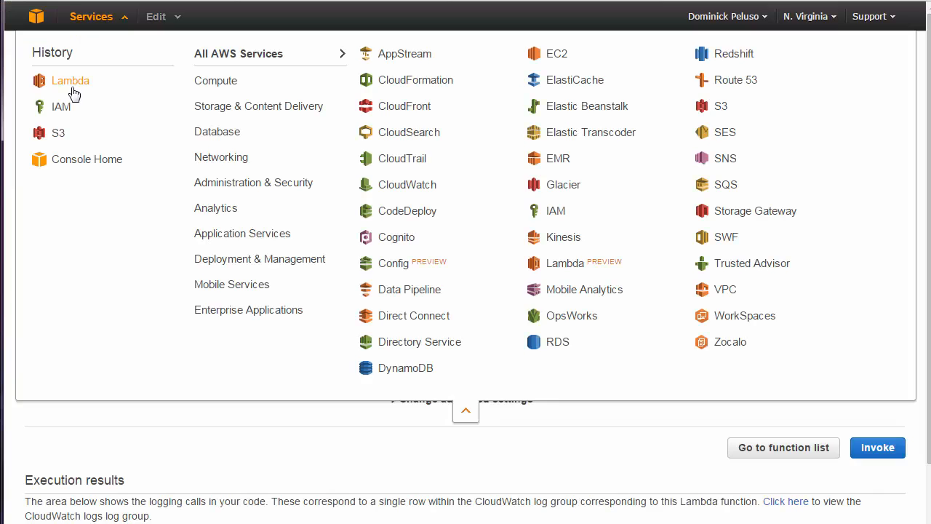
Step: Open the CloudWatch log stream of CreateThumbnail2 from the function list and inspect the logged event data
left_click(526, 172)
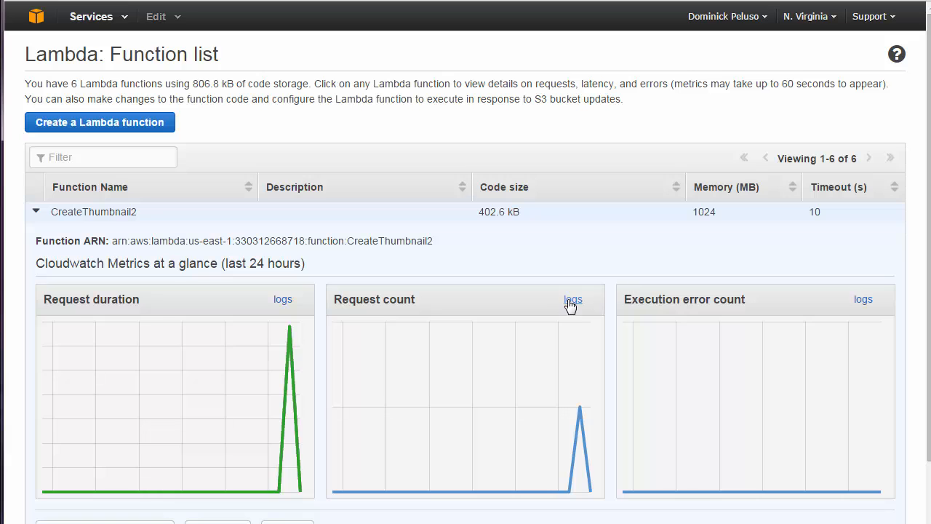
left_click(572, 302)
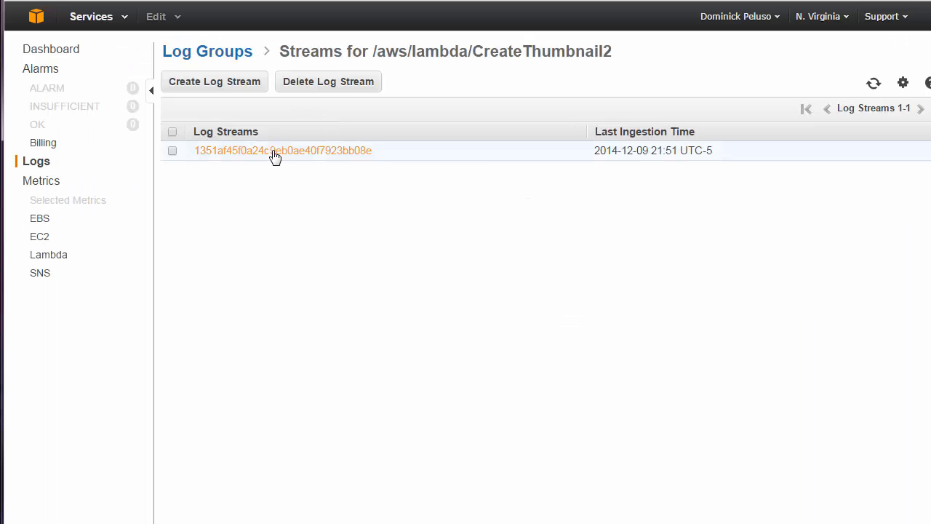
left_click(275, 153)
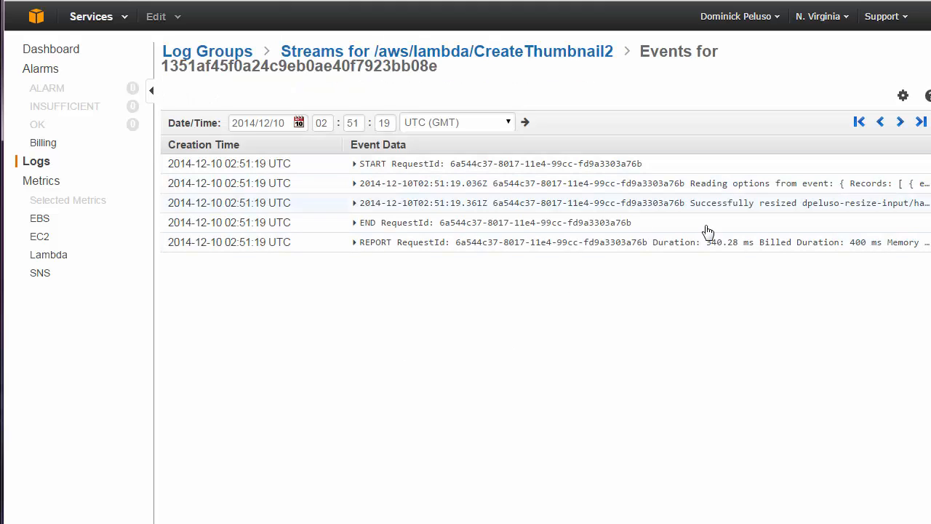
left_click(353, 190)
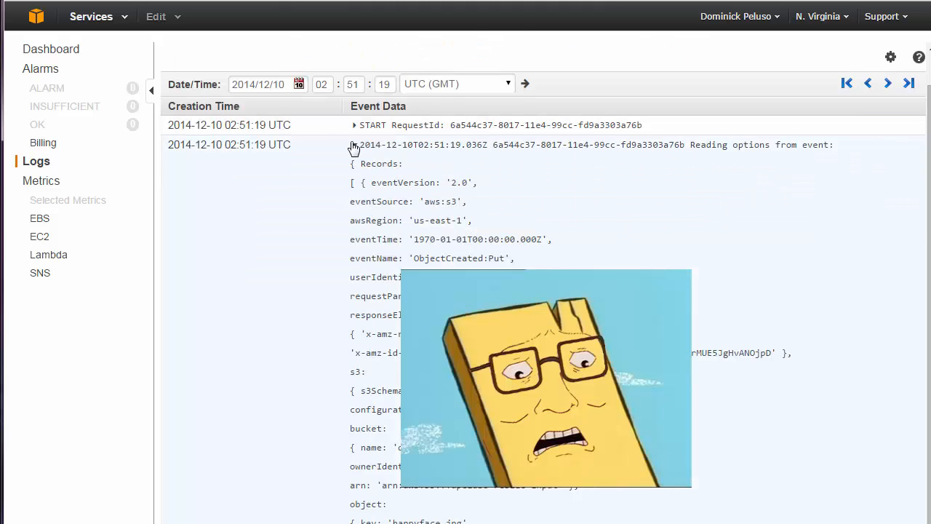
left_click(355, 150)
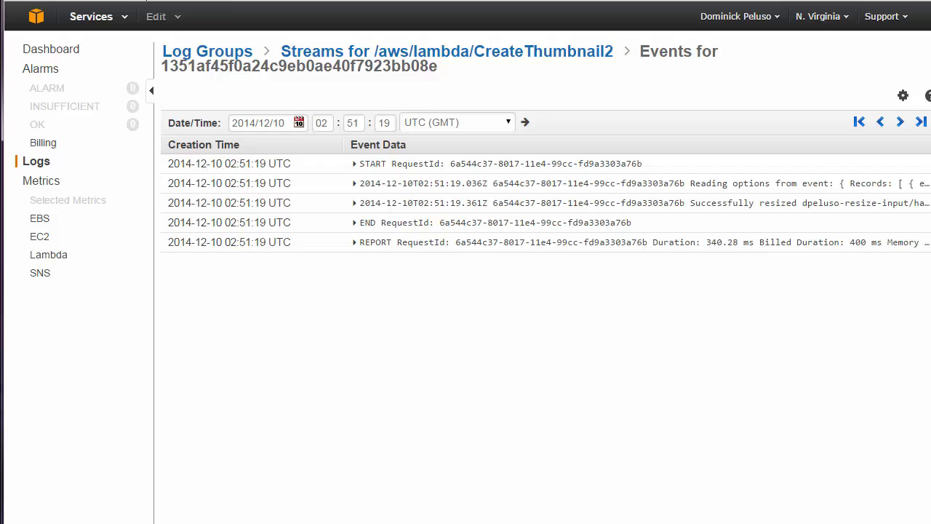
left_click(147, 0)
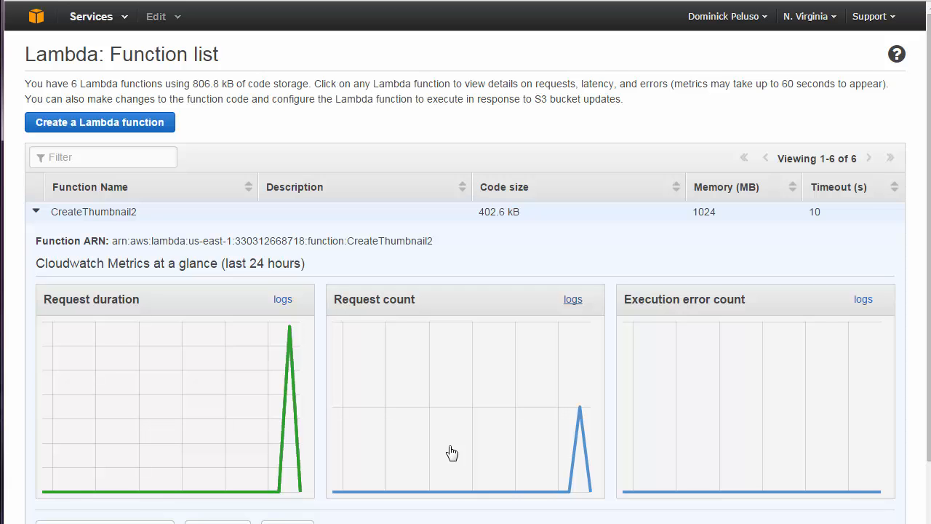
Step: Switch to the command prompt and list the files in the CreateThumbnail2 folder
left_click(217, 522)
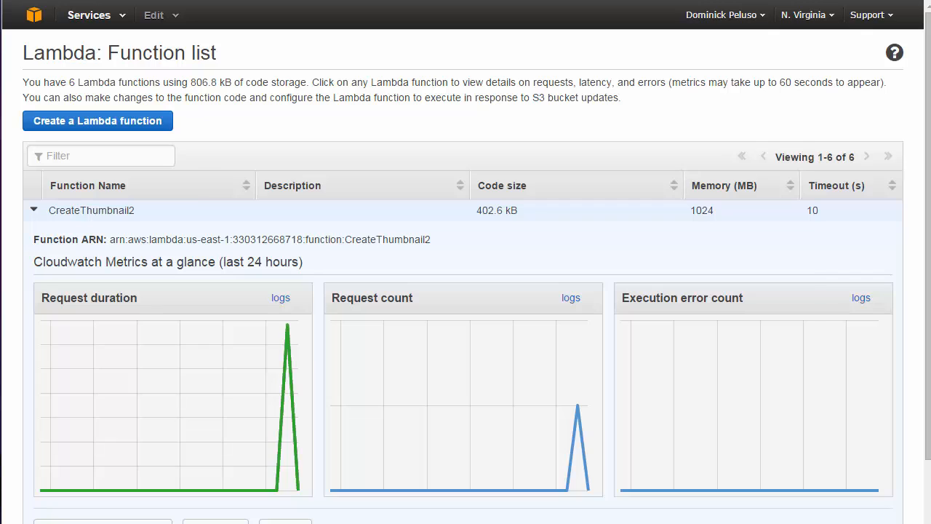
key("alt+Tab")
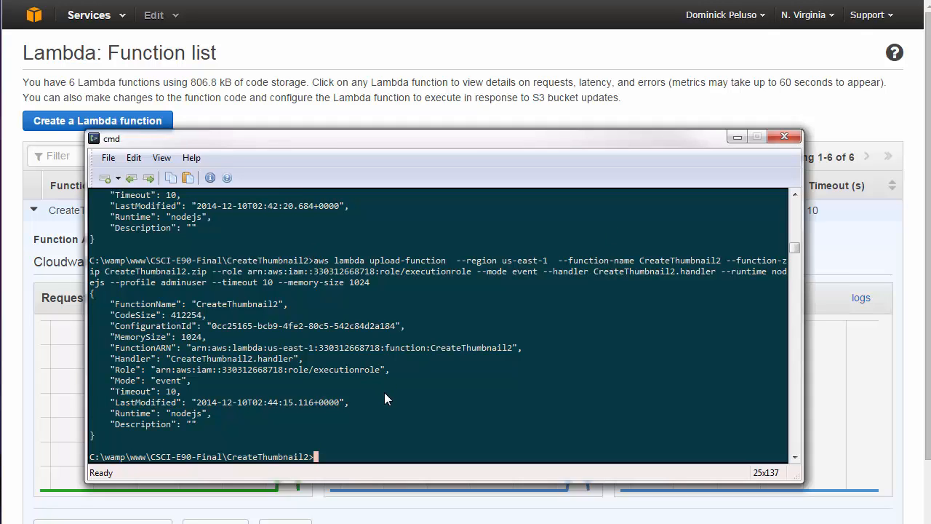
type("dir")
key("Return")
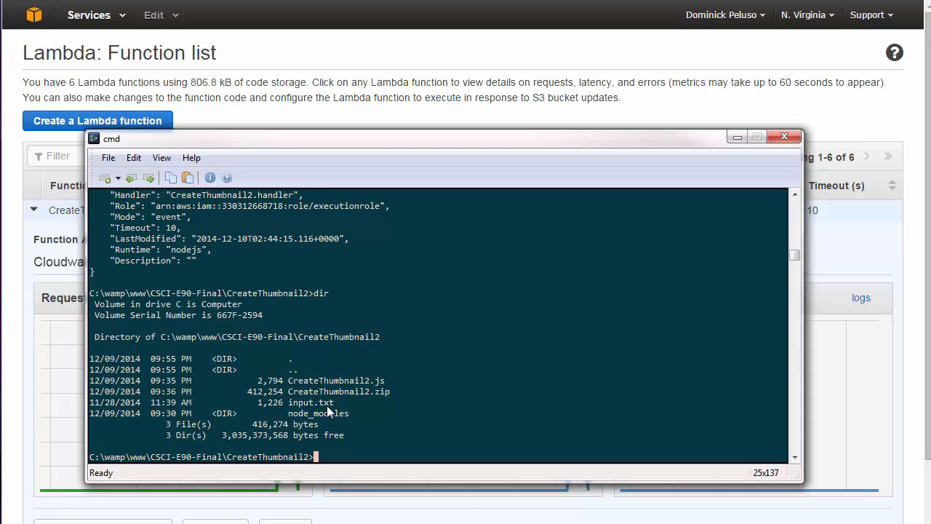
Step: Invoke CreateThumbnail2 with aws lambda invoke-async, using region us-east-1, input.txt as the invoke arguments and profile adminuser
right_click(344, 452)
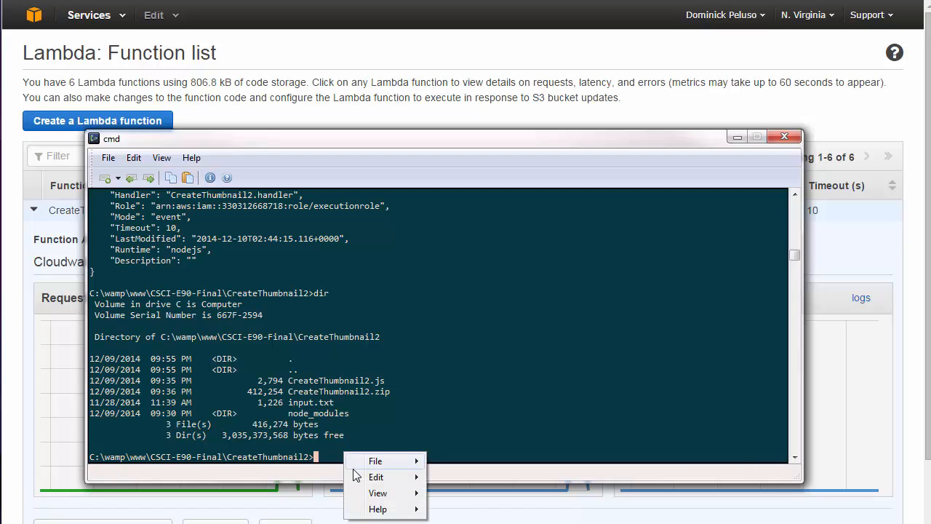
mouse_move(393, 476)
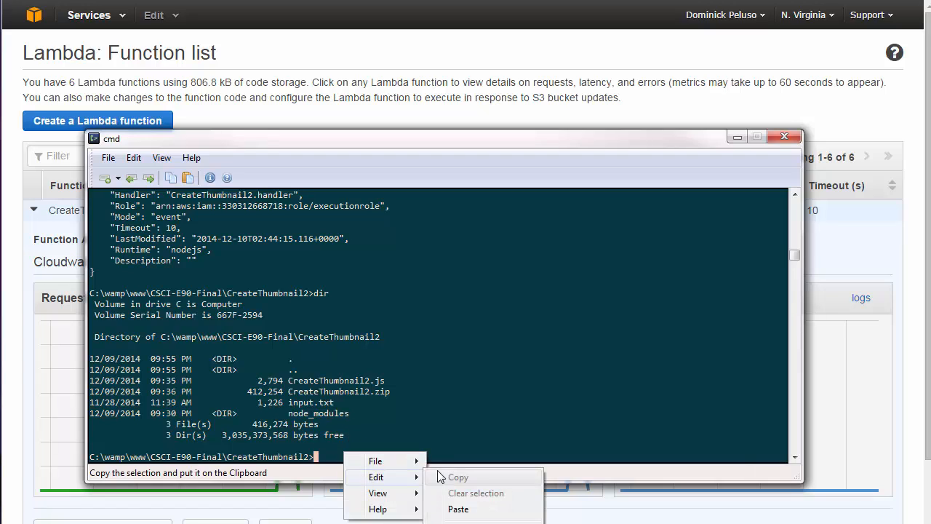
left_click(485, 513)
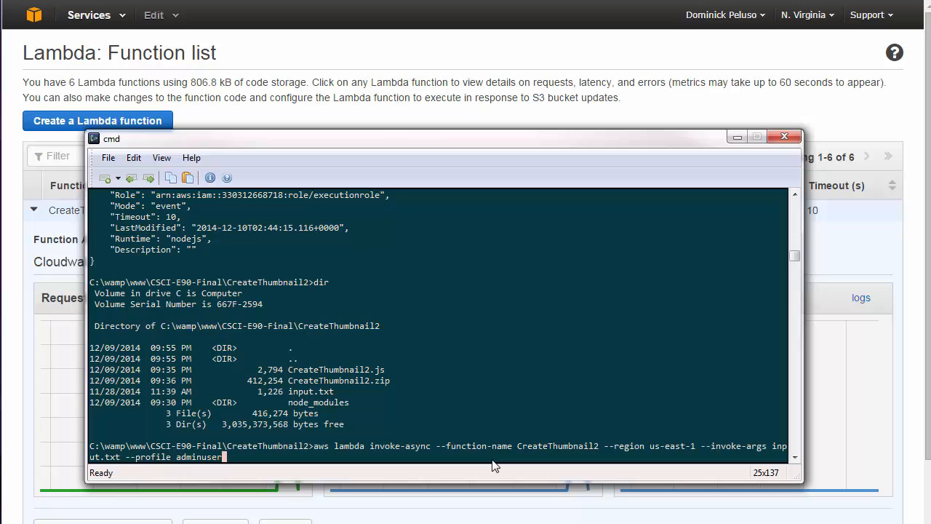
key("Return")
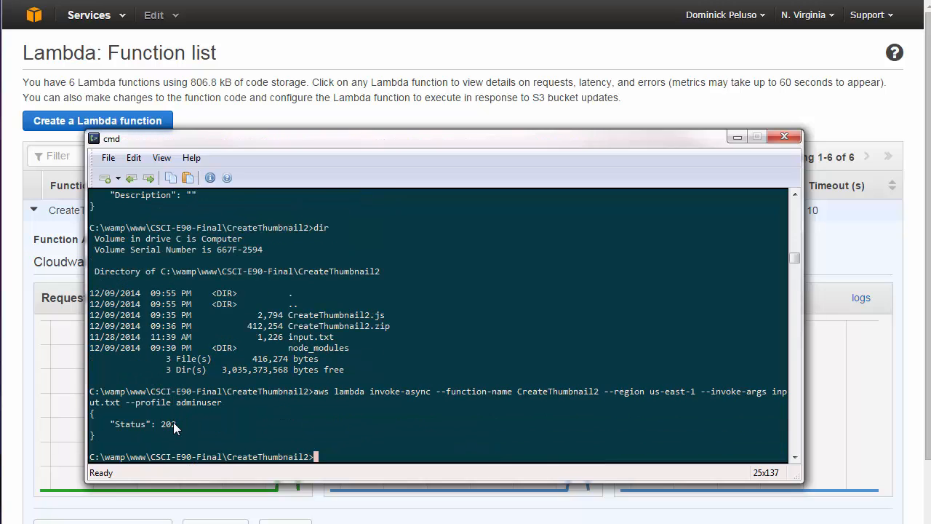
Step: Return to the Lambda function list in the browser and examine the CreateThumbnail2 log stream for the CLI invocation
left_click(615, 1)
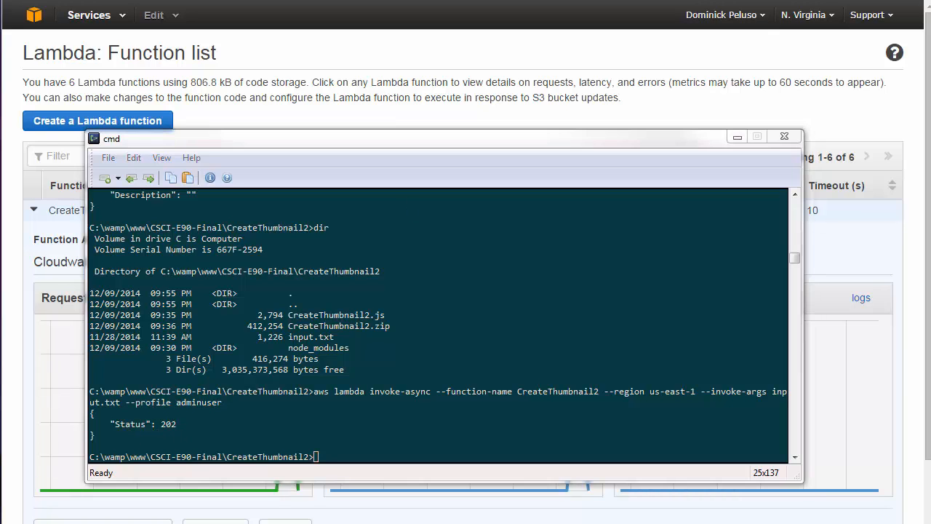
left_click(67, 2)
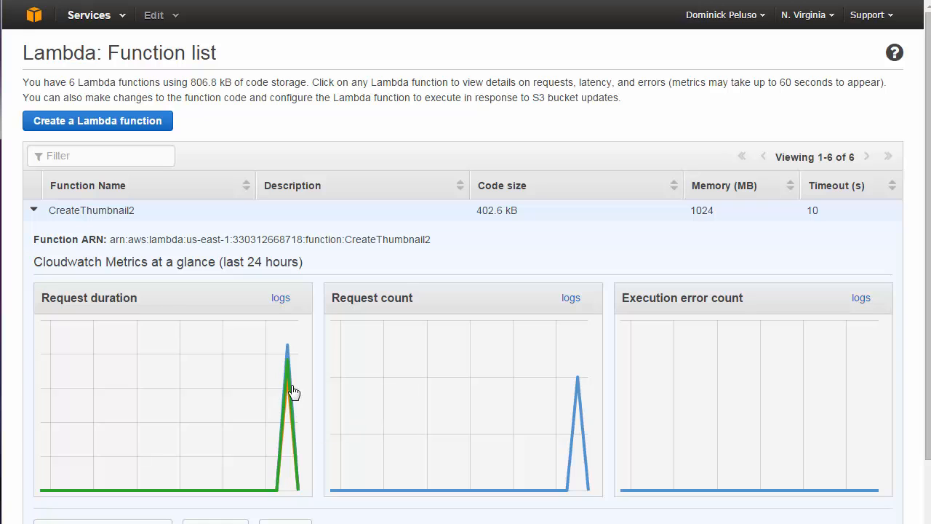
mouse_move(289, 335)
left_click(285, 299)
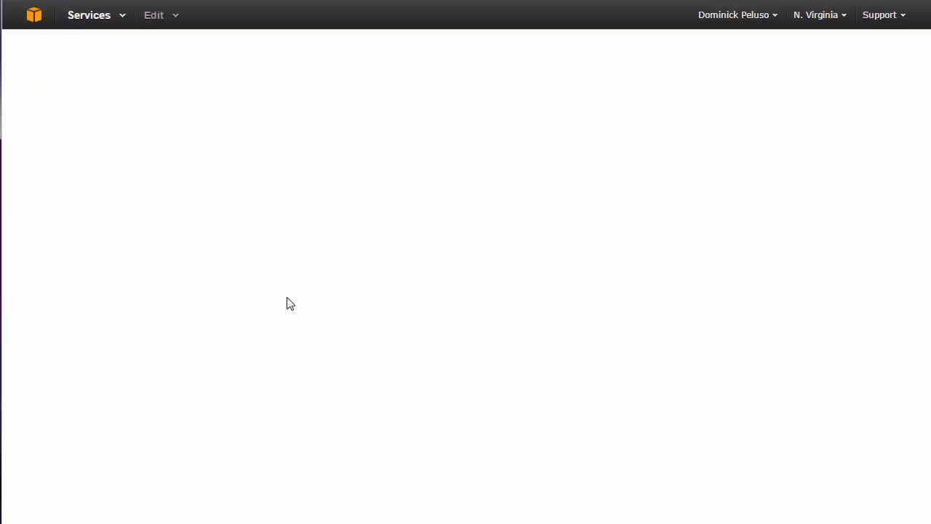
left_click(302, 151)
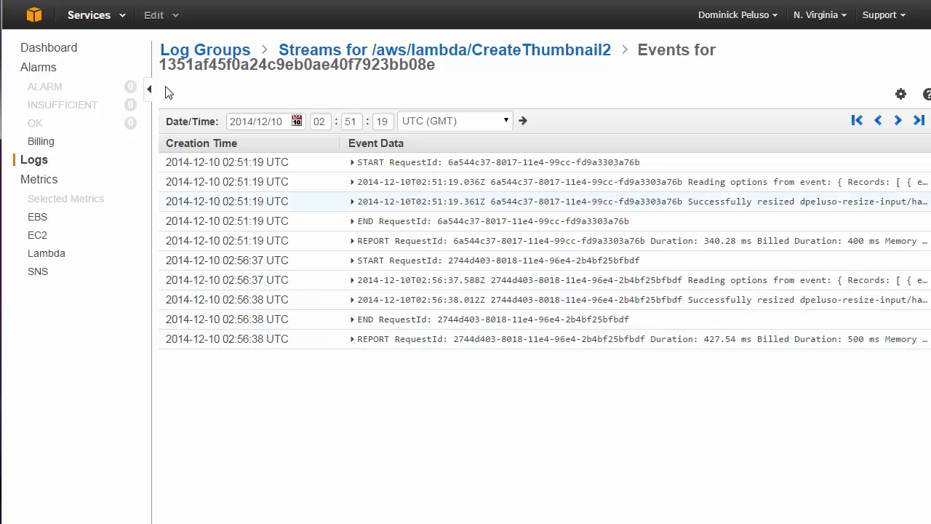
Step: Start configuring an event source for CreateThumbnail2 and select the resize-input bucket as the source
key("ctrl+shift+Tab")
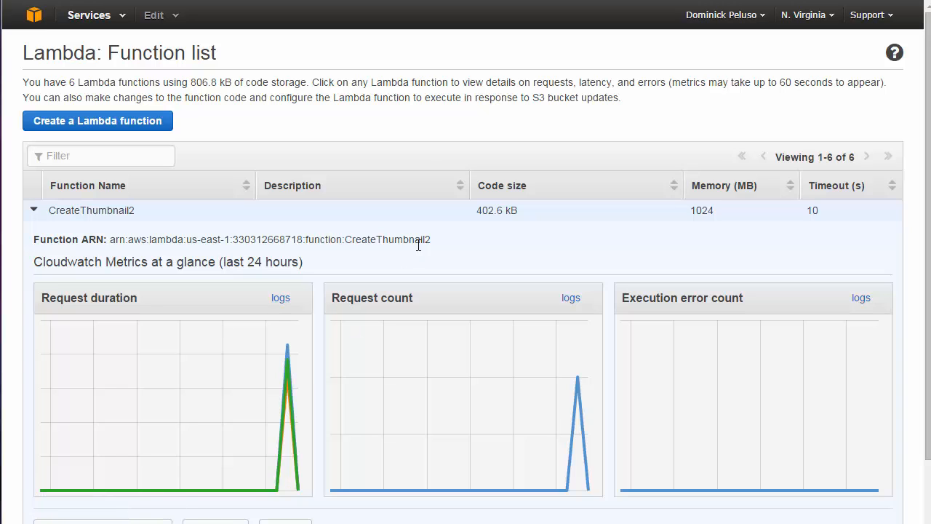
scroll(418, 139, "down", 2)
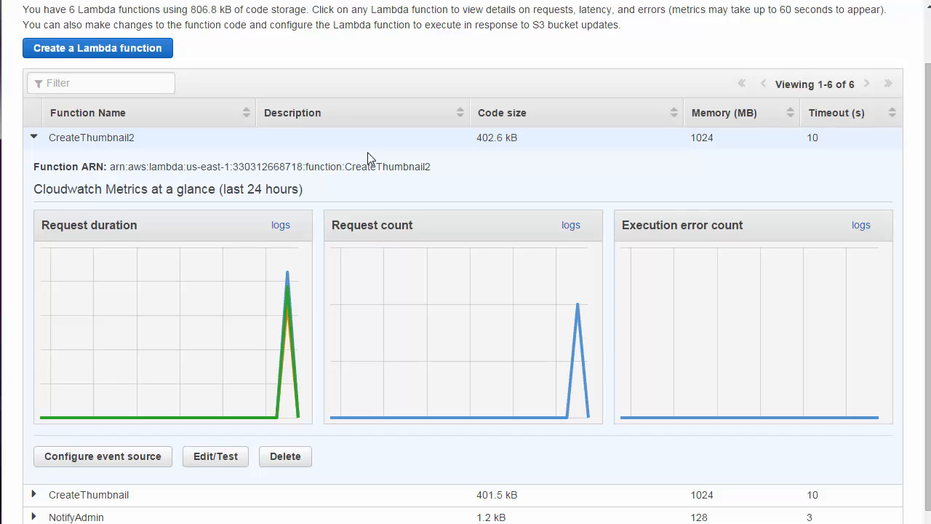
left_click(155, 463)
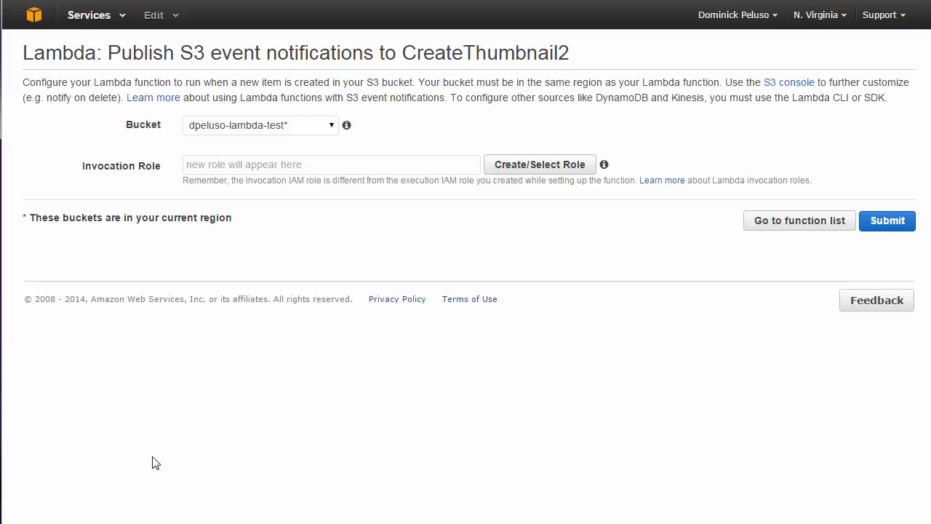
left_click(237, 125)
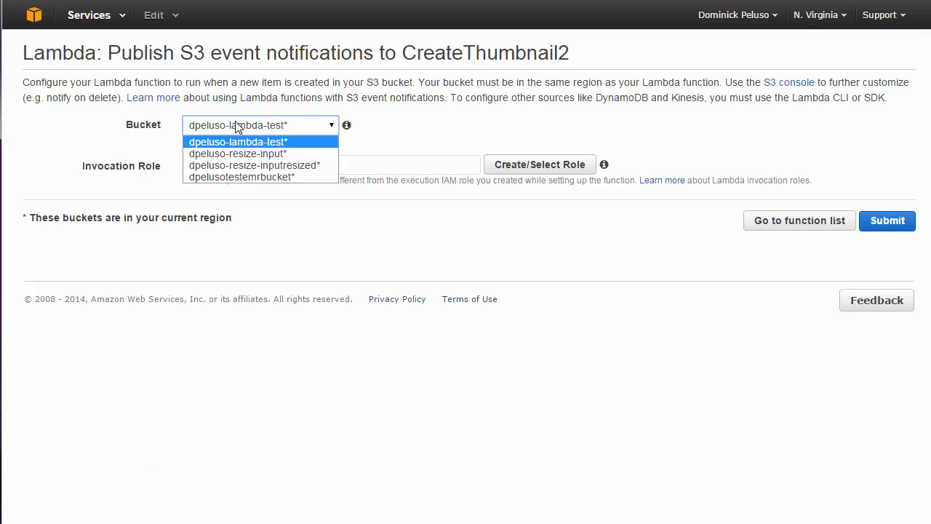
left_click(246, 155)
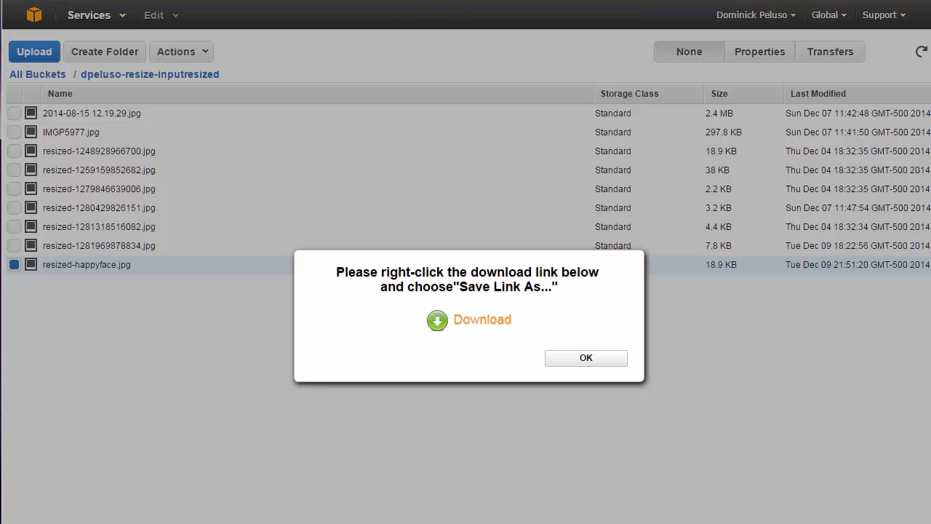
Step: Dismiss the download prompt in S3 and create a new bucket with a name ending in -wewewewwe
left_click(572, 358)
left_click(55, 76)
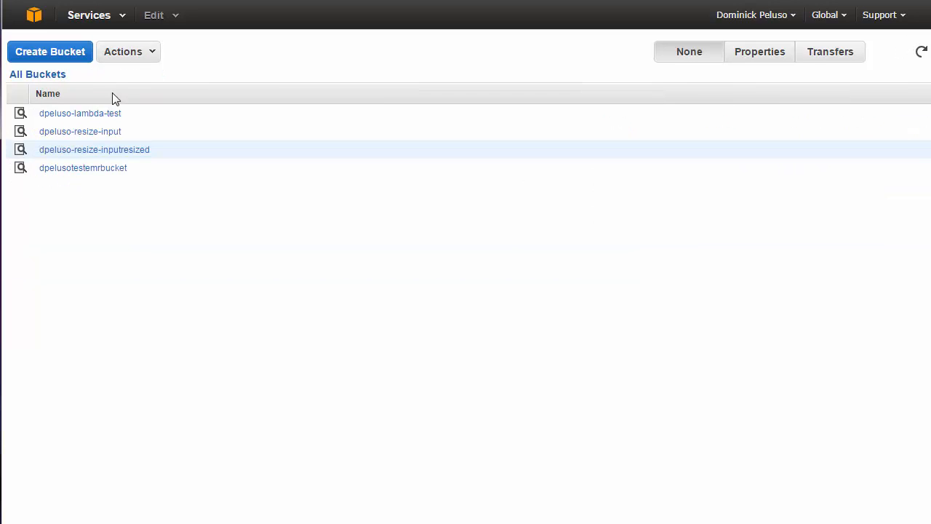
left_click(75, 58)
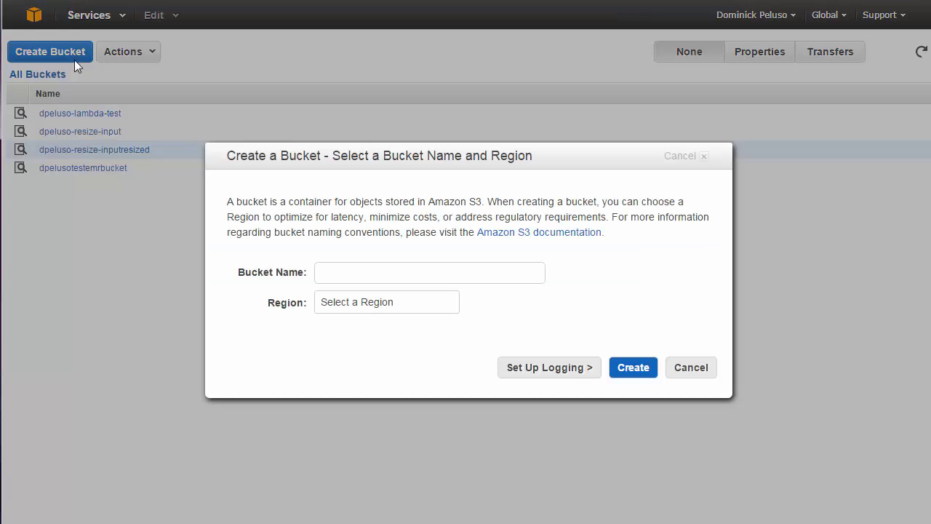
left_click(419, 272)
type("dpeluso")
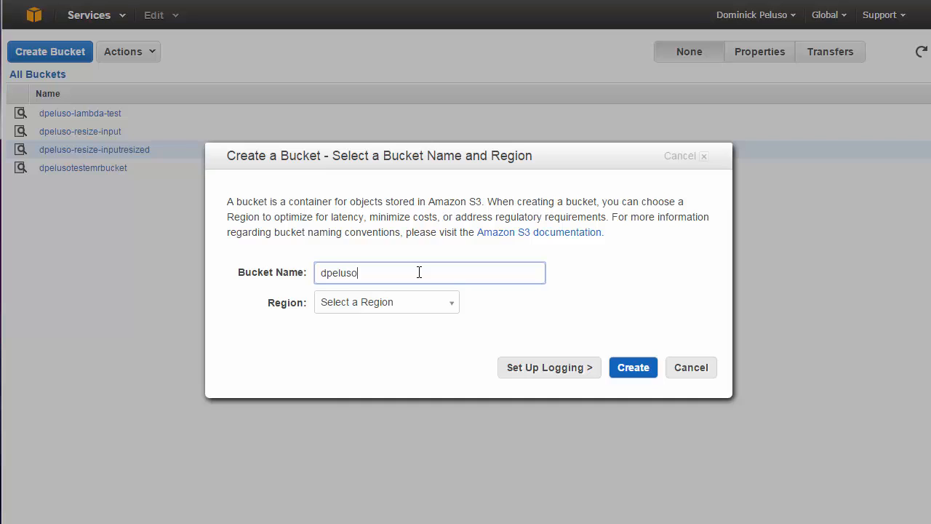
type("-wewewewwe")
left_click(630, 372)
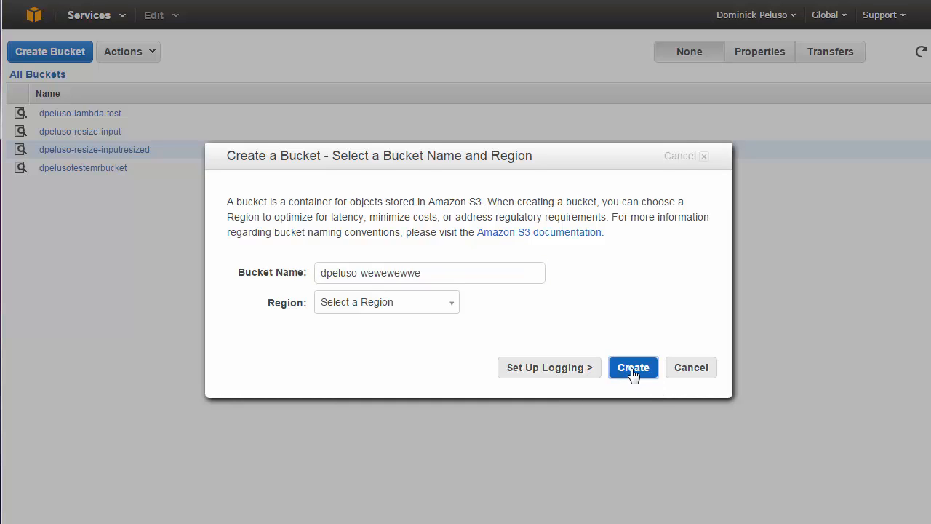
Step: Open the new bucket's event notification properties and choose a Lambda function as the notification target
left_click(93, 168)
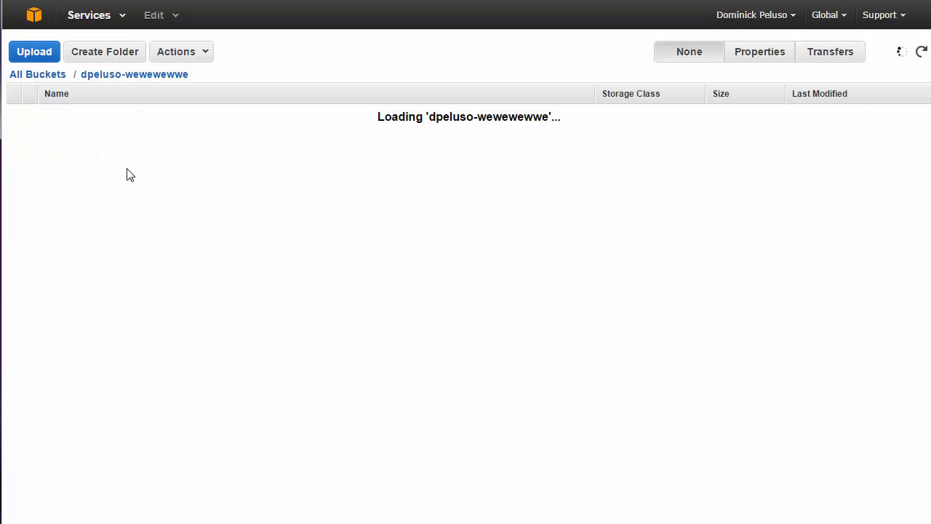
left_click(780, 63)
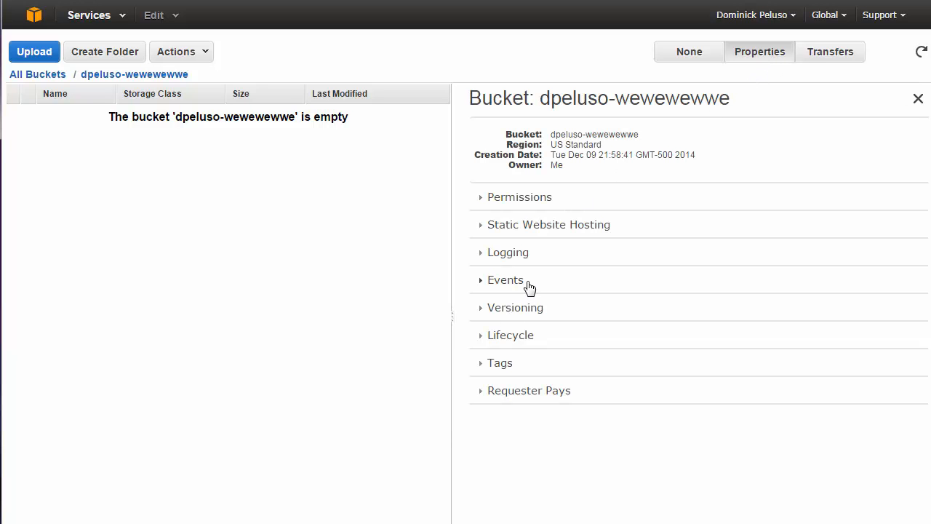
left_click(527, 284)
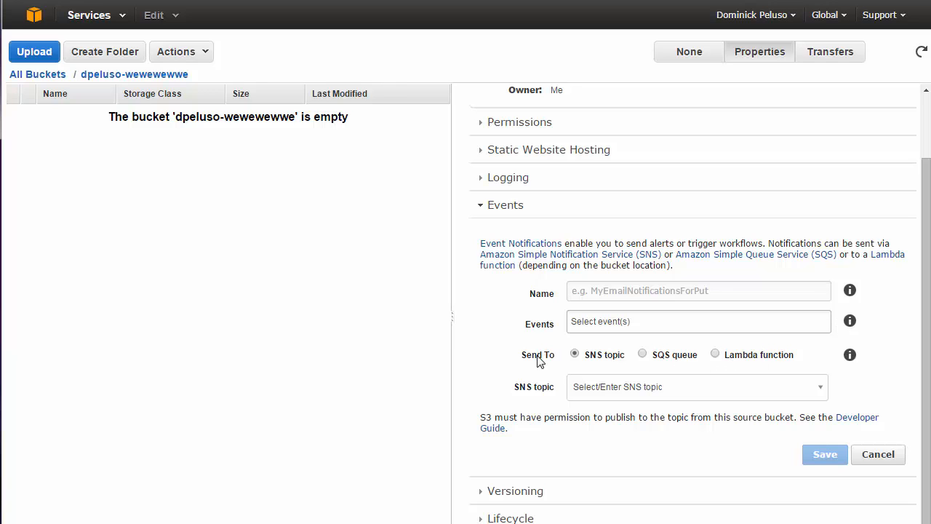
left_click(747, 356)
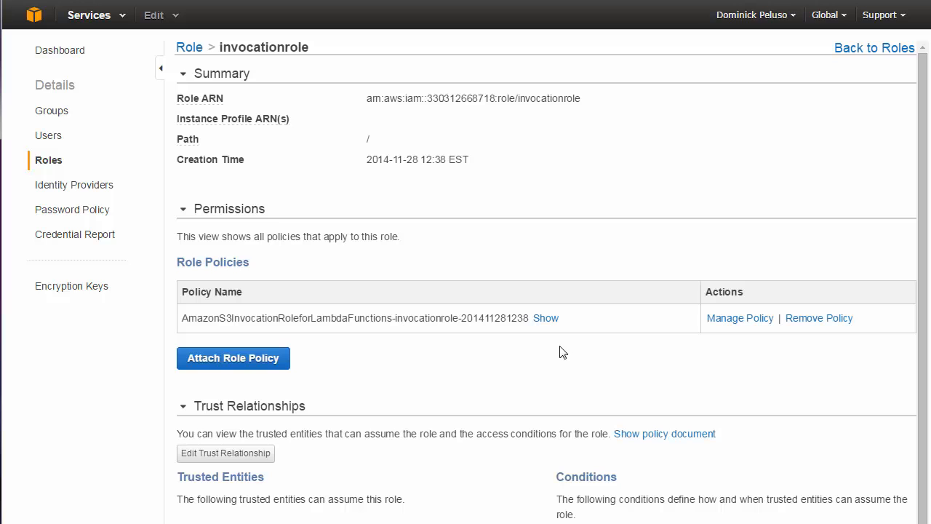
Step: Examine the invocationrole policy and the existing event notifications on the resize-input bucket
left_click(545, 318)
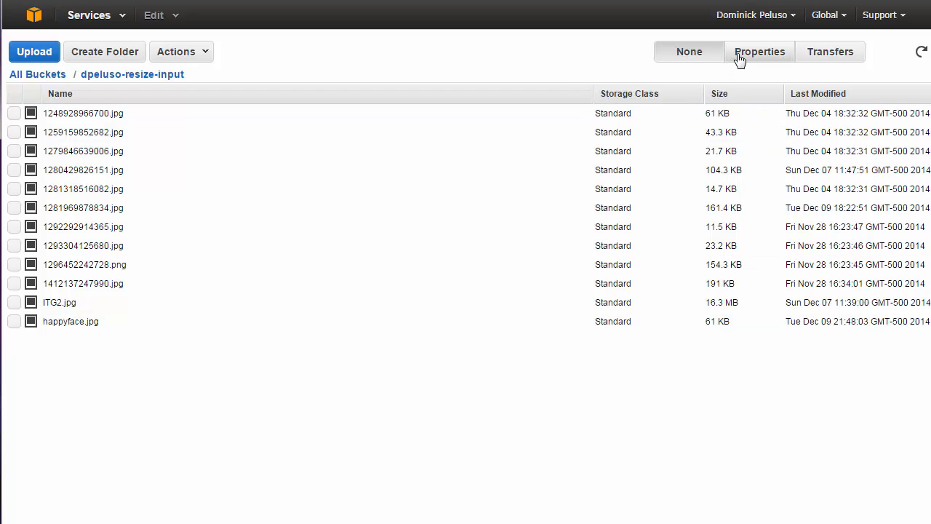
left_click(777, 58)
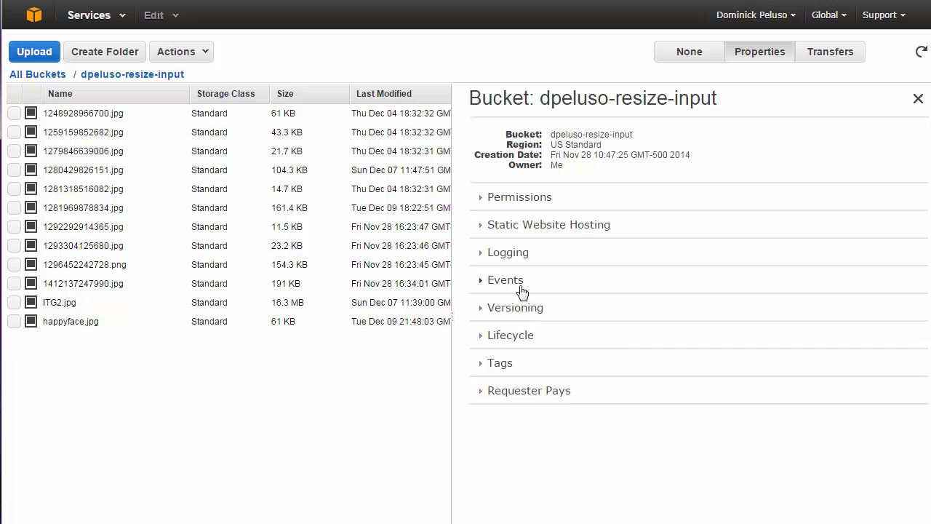
left_click(521, 285)
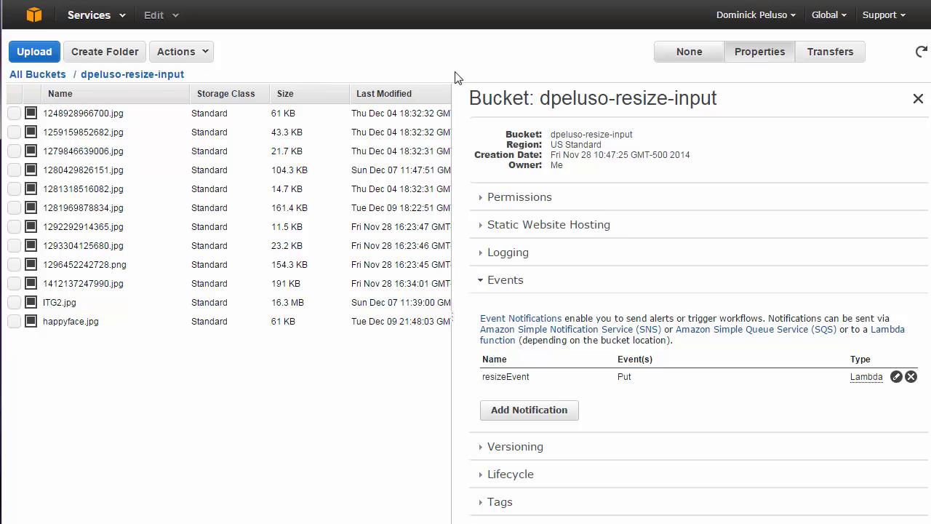
Step: Upload the image 1412137247990.jpg to the resize-input bucket
left_click(189, 58)
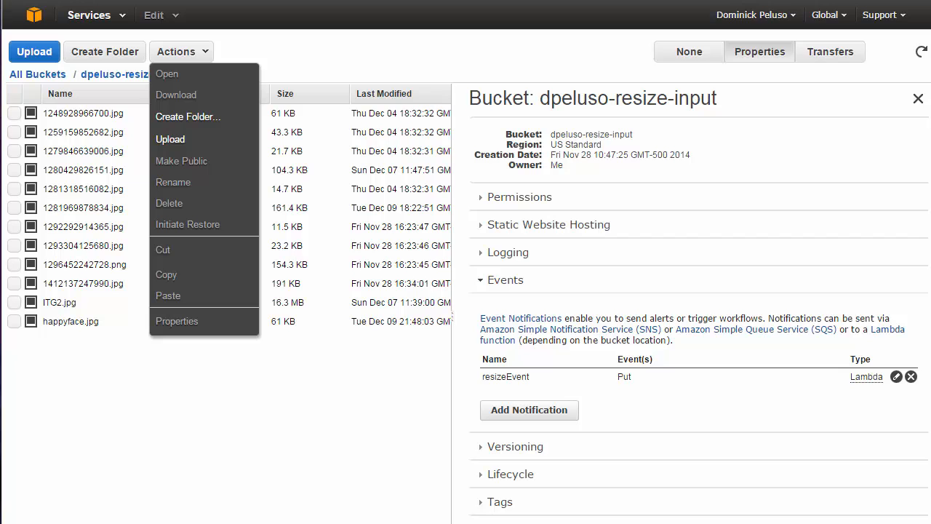
left_click(171, 139)
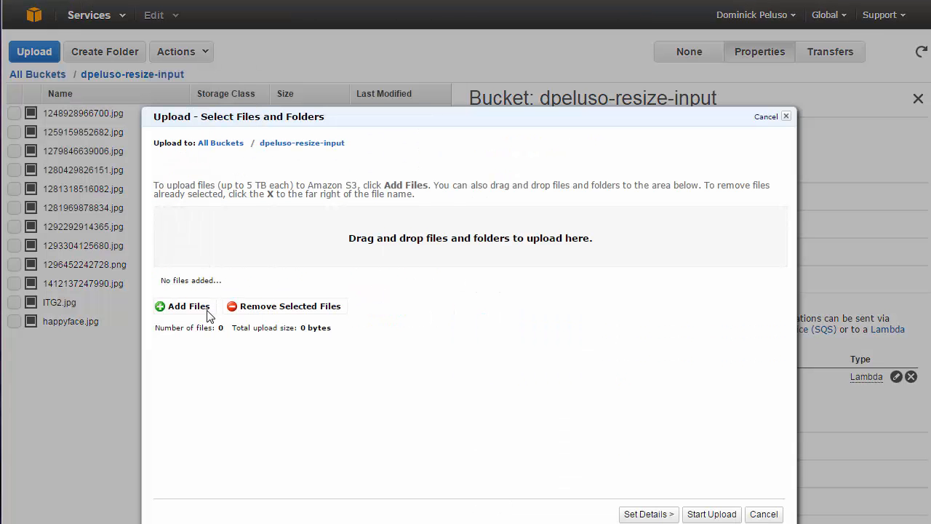
left_click(176, 307)
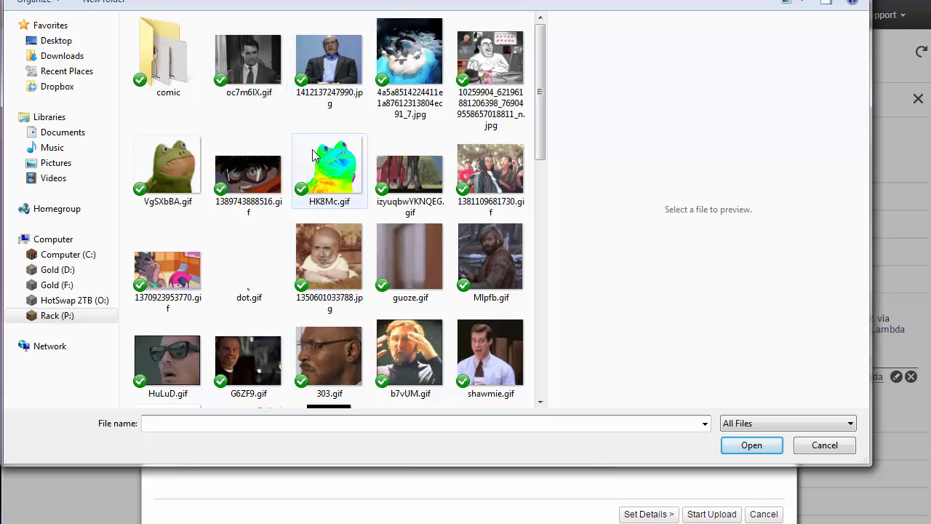
left_click(343, 88)
left_click(735, 444)
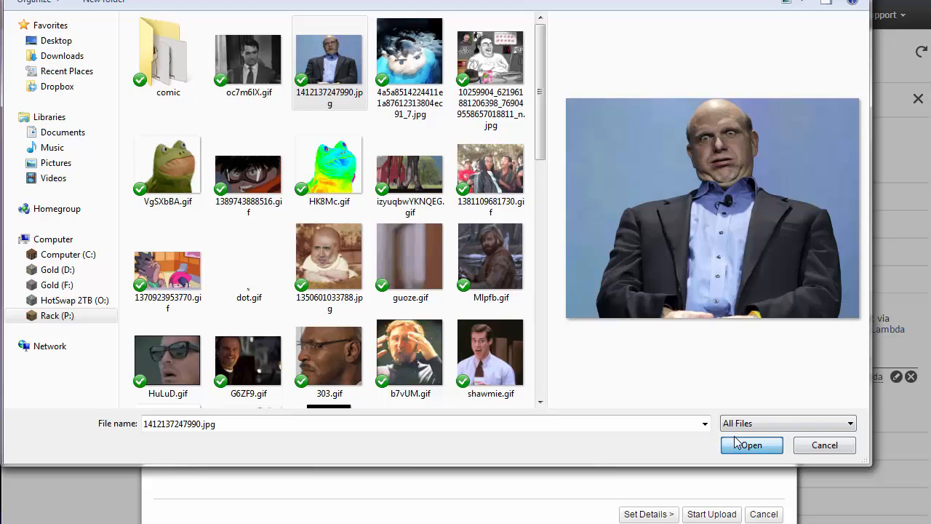
left_click(735, 515)
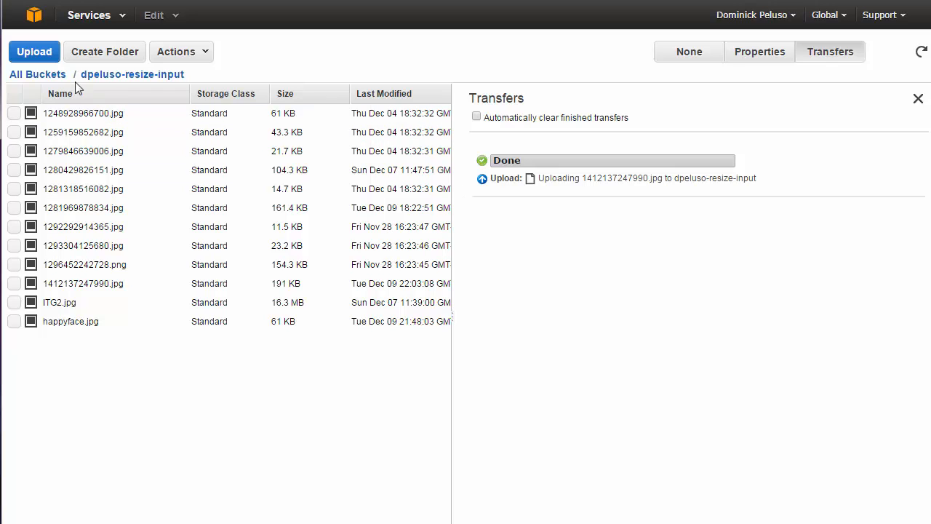
Step: View the thumbnail resized-1412137247990.jpg stored in the resize-inputresized bucket
left_click(50, 76)
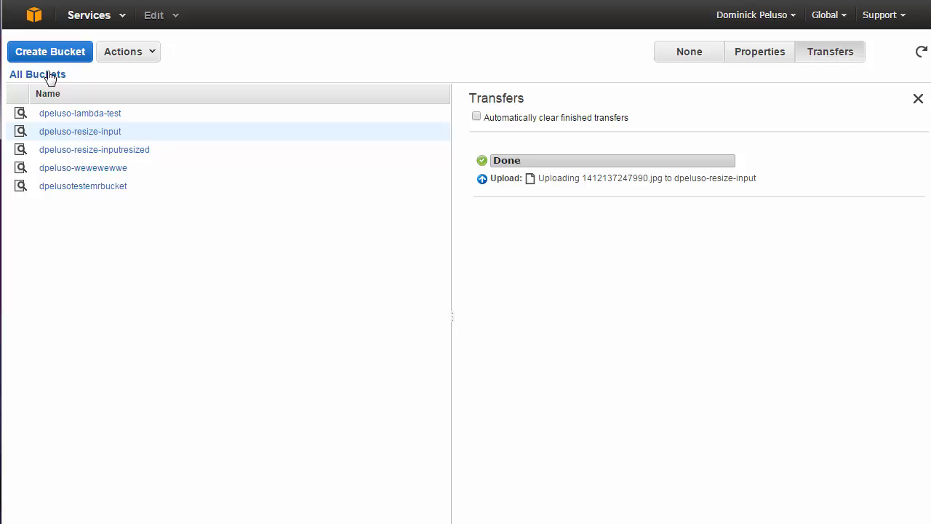
left_click(128, 151)
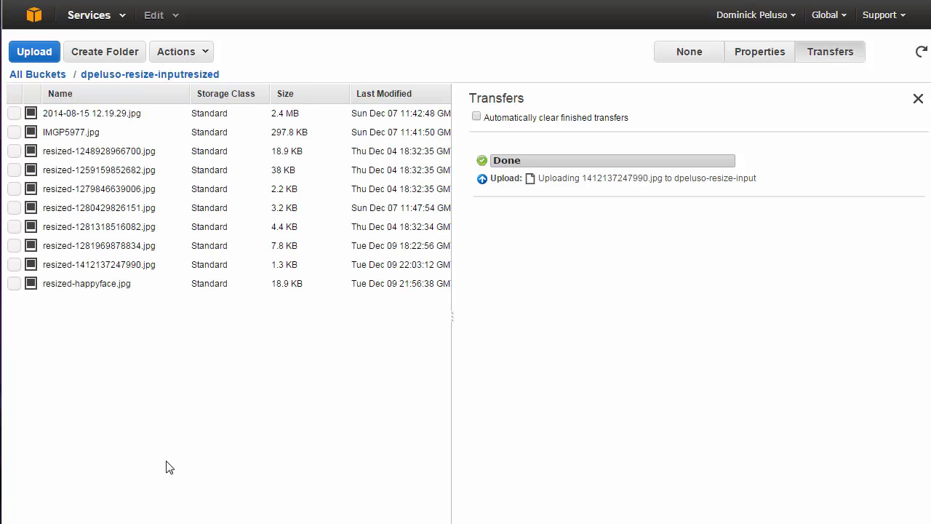
left_click(416, 271)
left_click(152, 270)
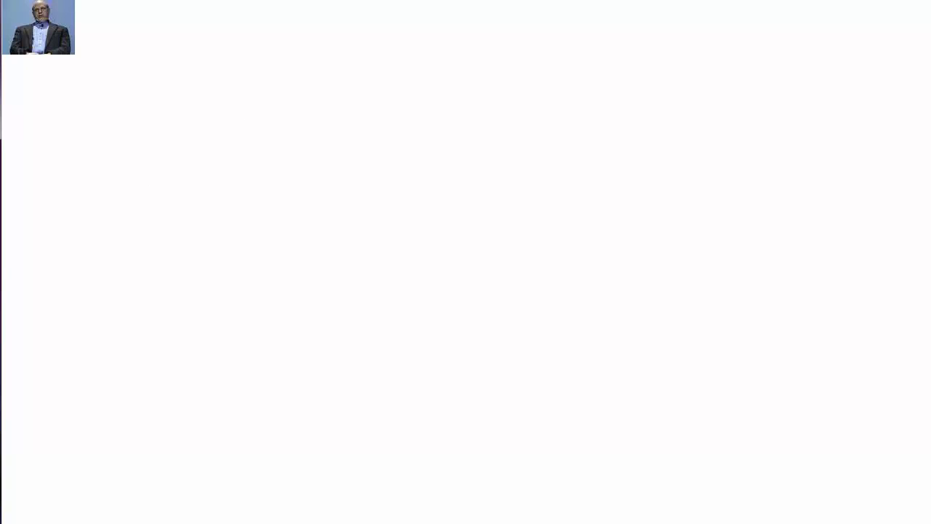
left_click(291, 1)
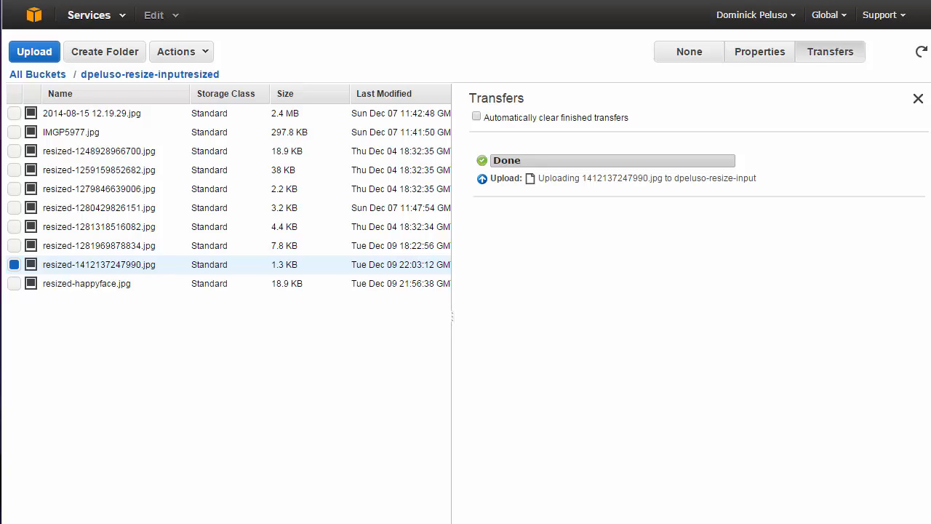
Step: Go to the Lambda service and start a new function named NotifyAdmin2
left_click(84, 16)
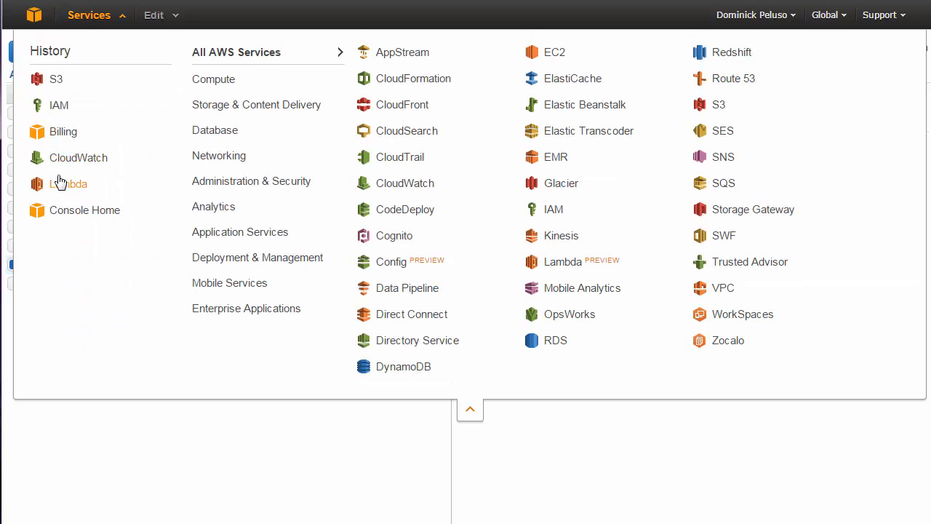
left_click(60, 182)
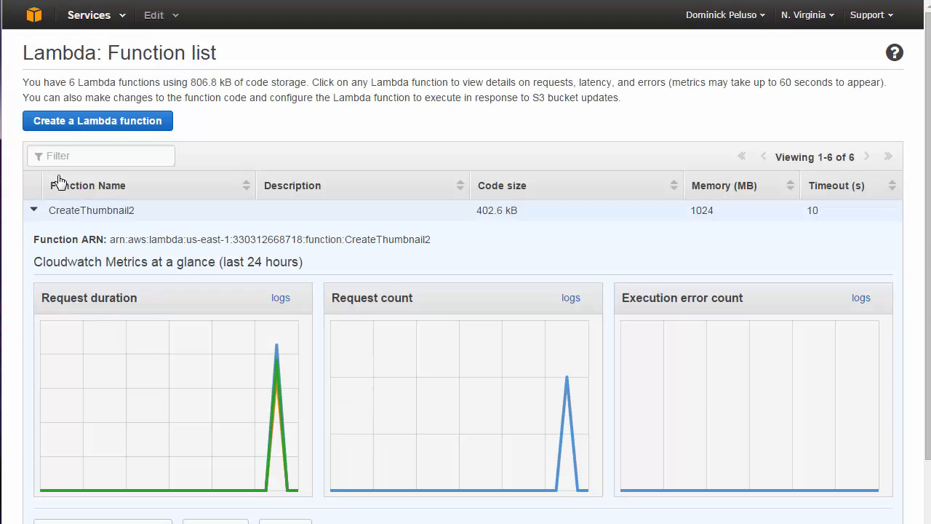
left_click(114, 123)
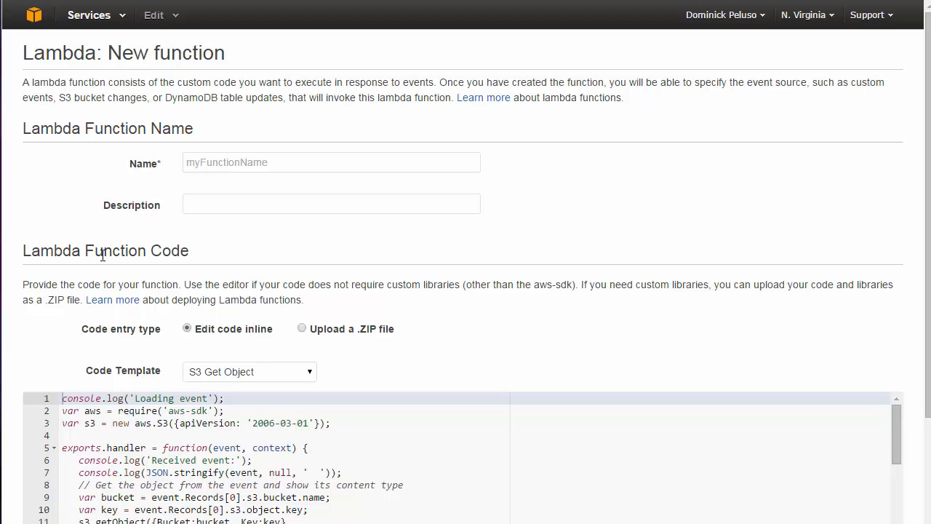
left_click(242, 165)
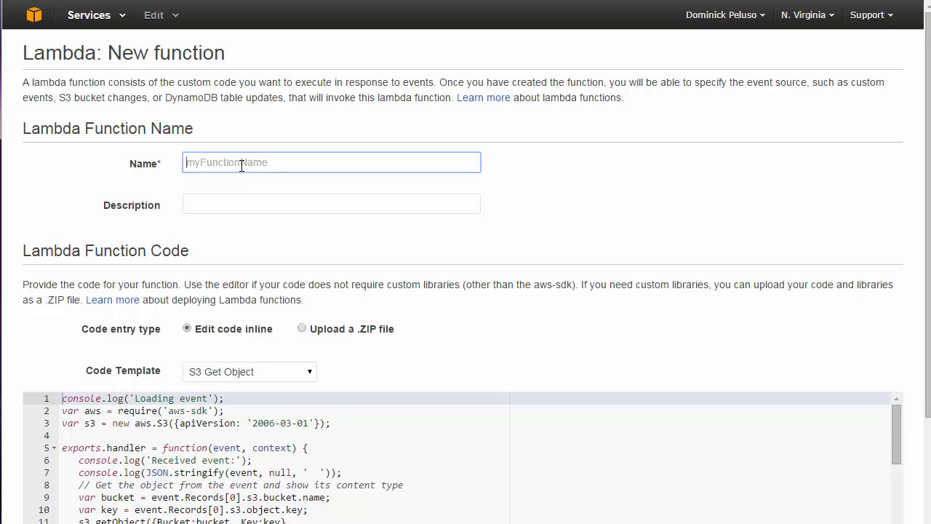
type("NotifyAdmin2")
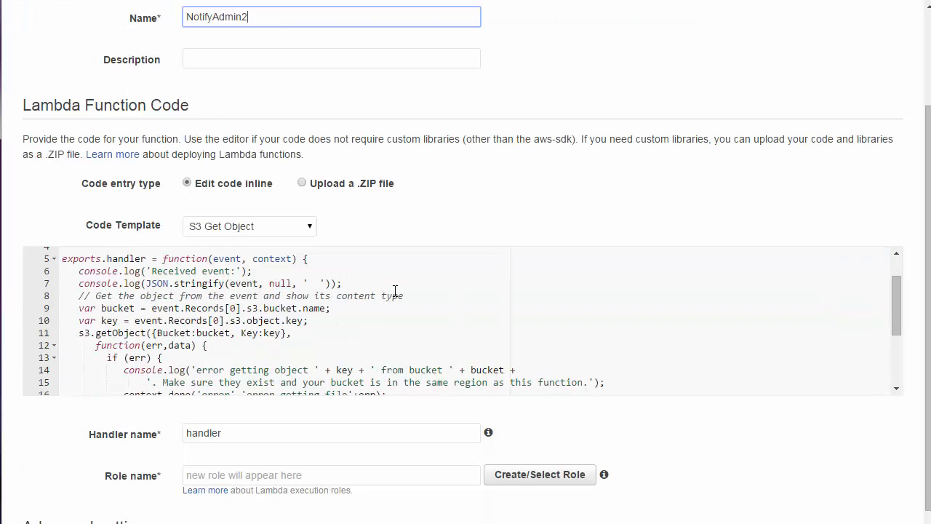
Step: Clear the sample code from the NotifyAdmin2 inline editor and set the code template to None
scroll(393, 291, "down", 4)
scroll(395, 308, "up", 2)
left_click(271, 328)
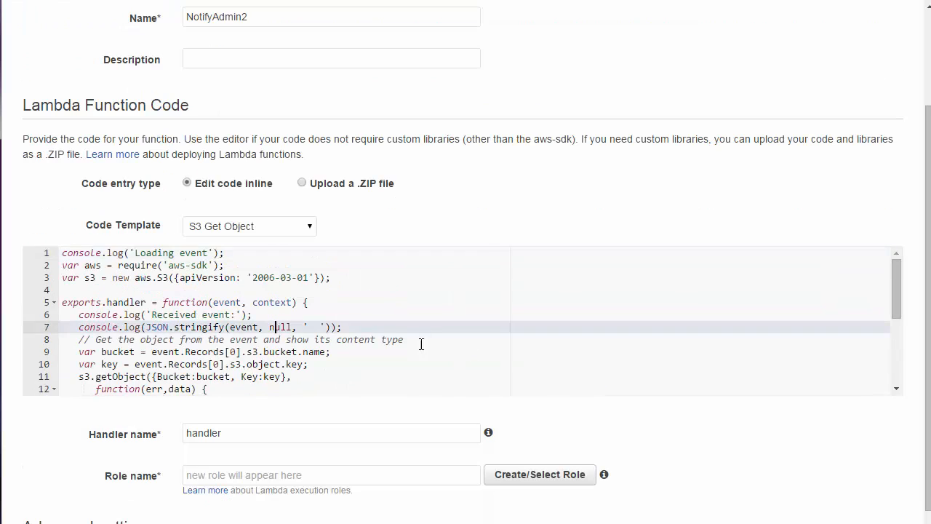
left_click(240, 352)
key("ctrl+a")
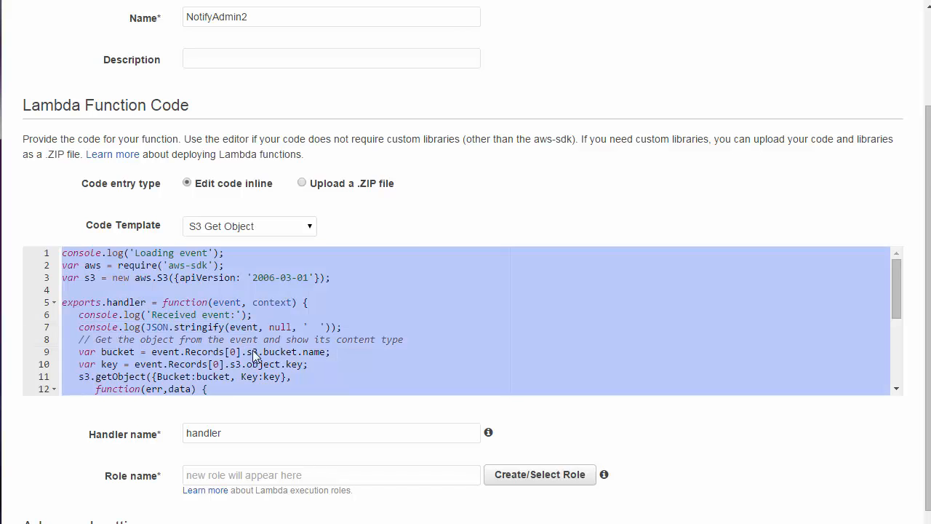
key("BackSpace")
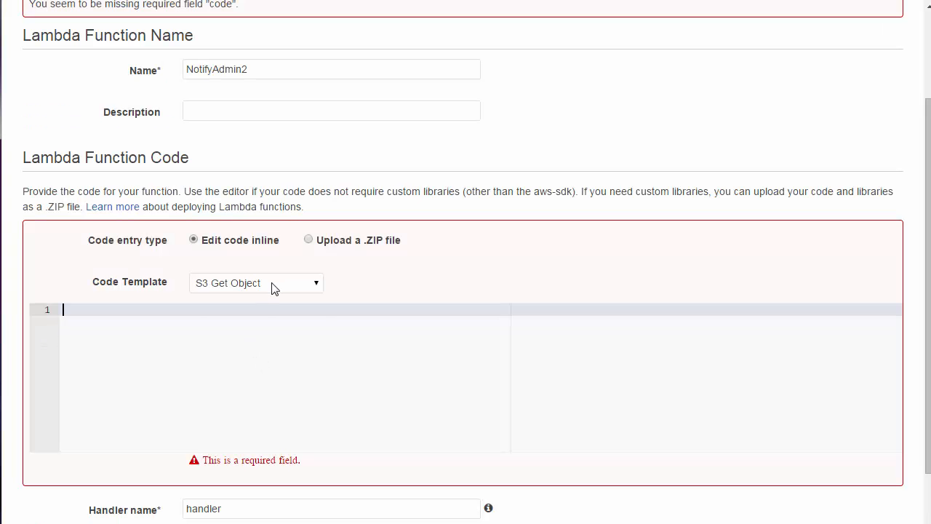
left_click(271, 283)
left_click(247, 332)
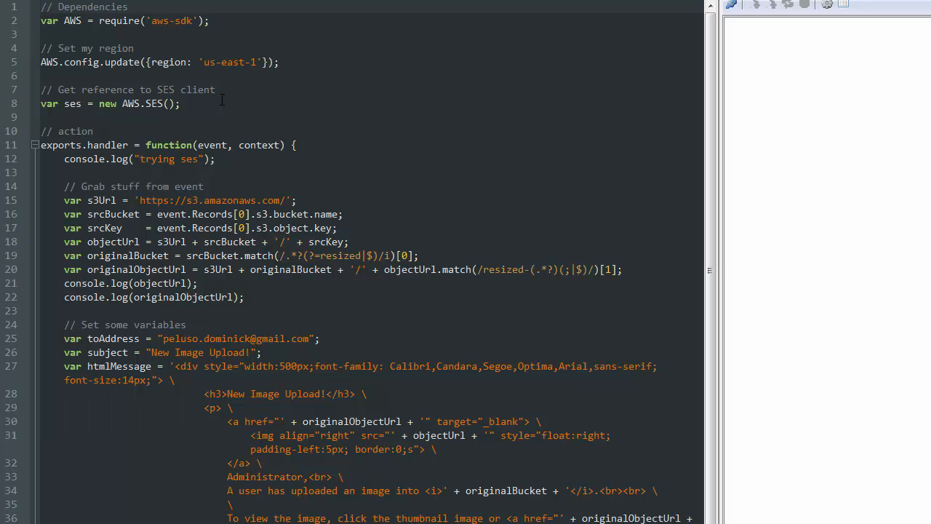
Step: Switch to the text editor and review NotifyAdmin.js, covering the event variables, HTML message and SES email parameters
left_click_drag(287, 314, 26, 203)
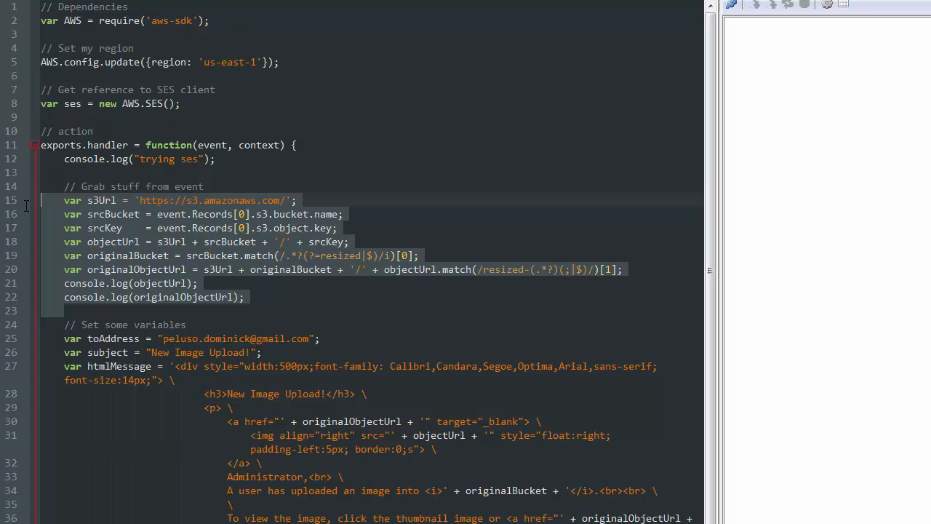
left_click(239, 260)
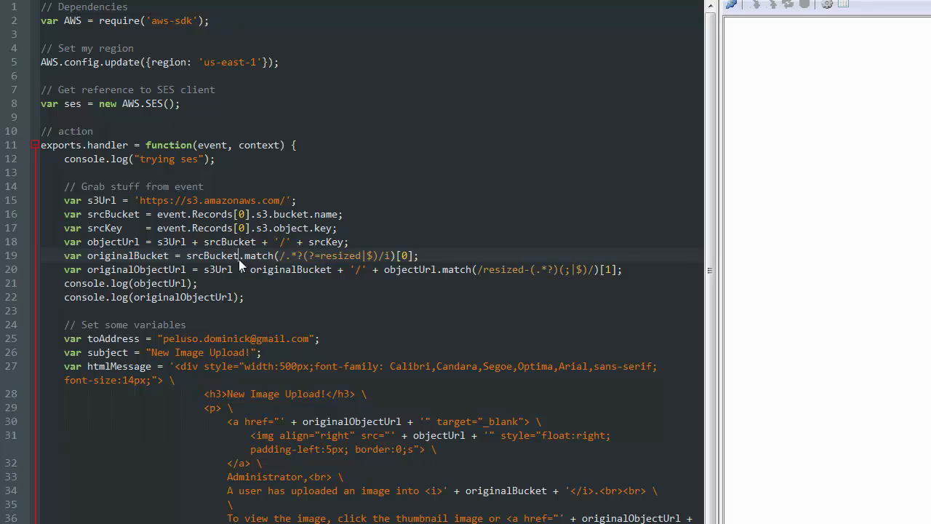
scroll(235, 326, "down", 3)
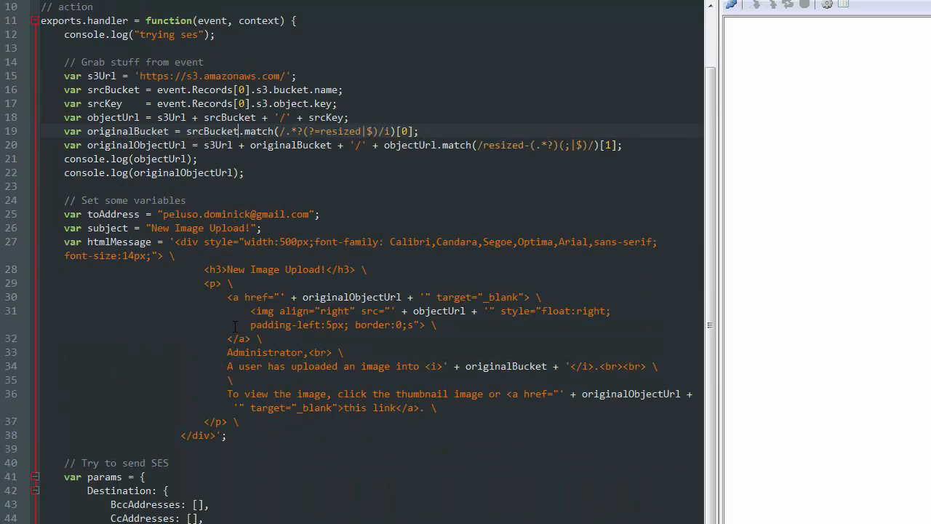
scroll(235, 326, "down", 3)
left_click_drag(235, 325, 41, 89)
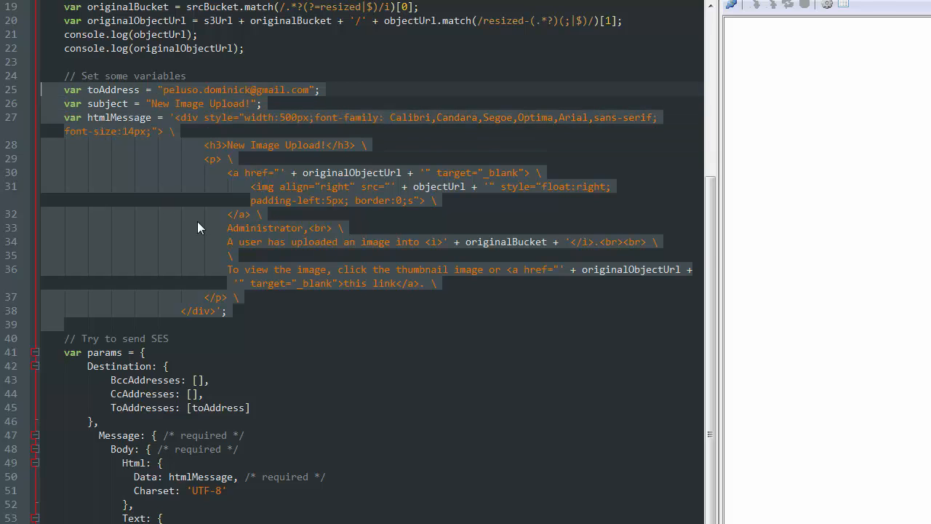
scroll(197, 221, "down", 3)
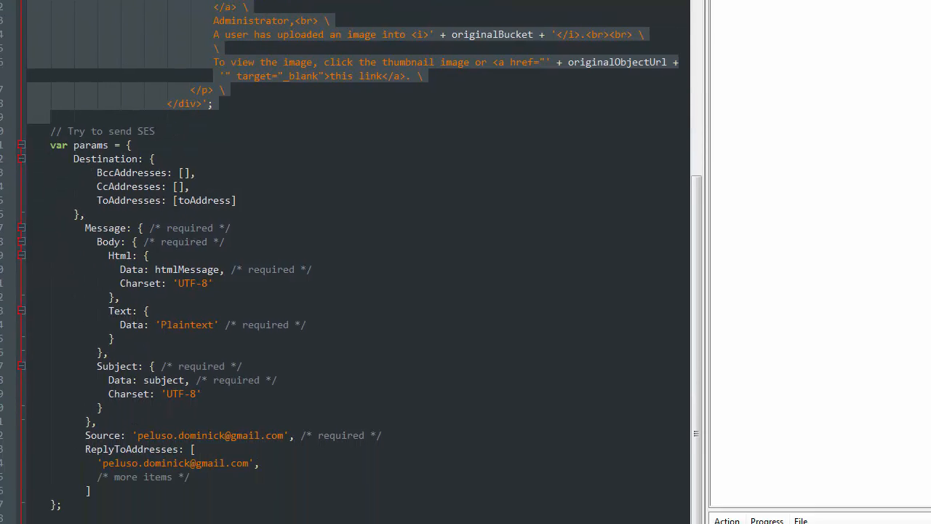
scroll(252, 388, "up", 3)
scroll(238, 302, "up", 6)
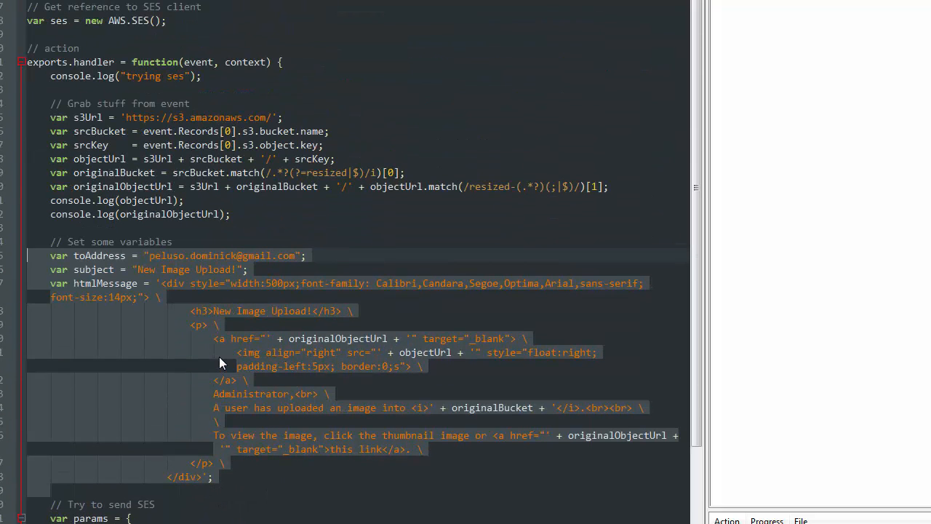
left_click(254, 242)
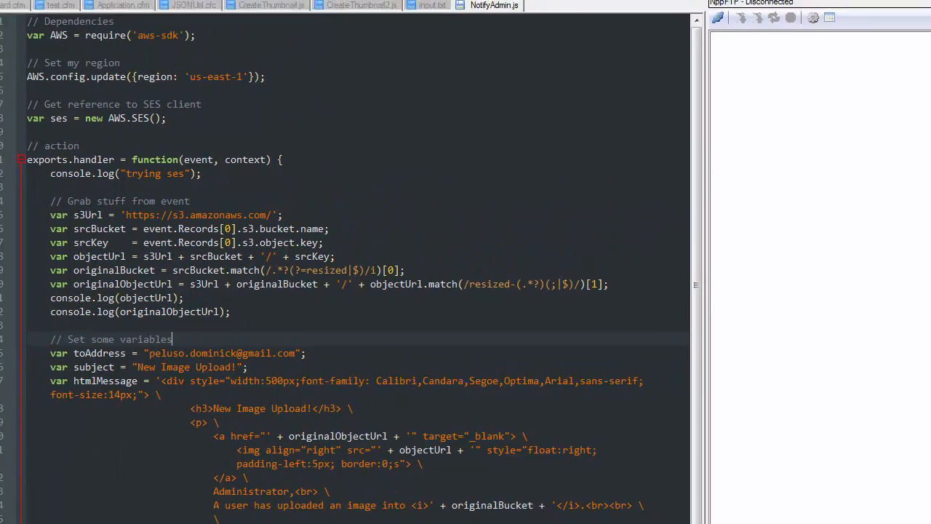
scroll(643, 165, "down", 8)
scroll(643, 165, "up", 8)
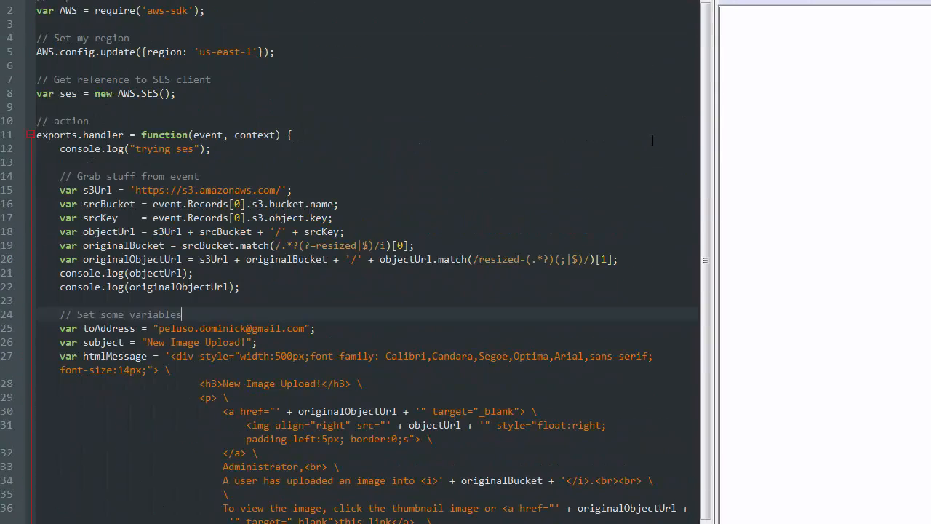
Step: Return to the browser and paste the NotifyAdmin.js code into the new function's inline code editor
left_click_drag(643, 0, 0, 0)
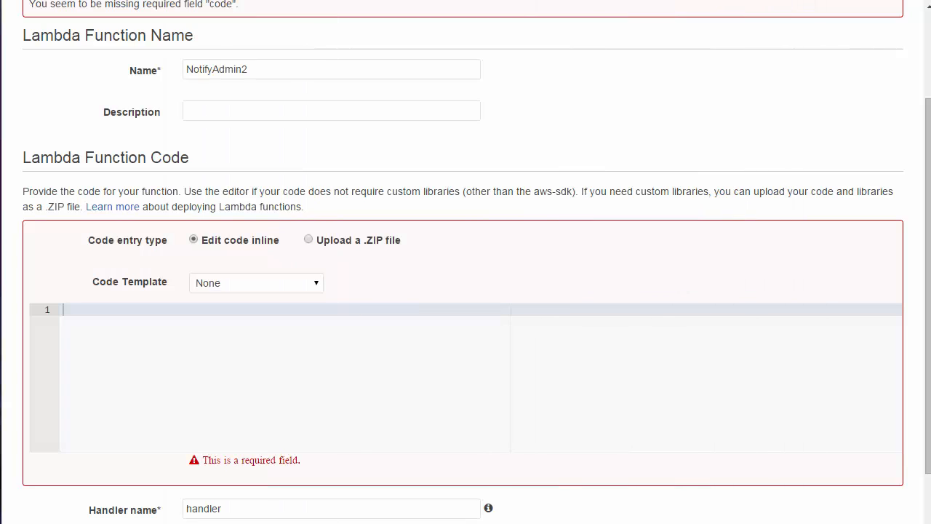
key("ctrl+v")
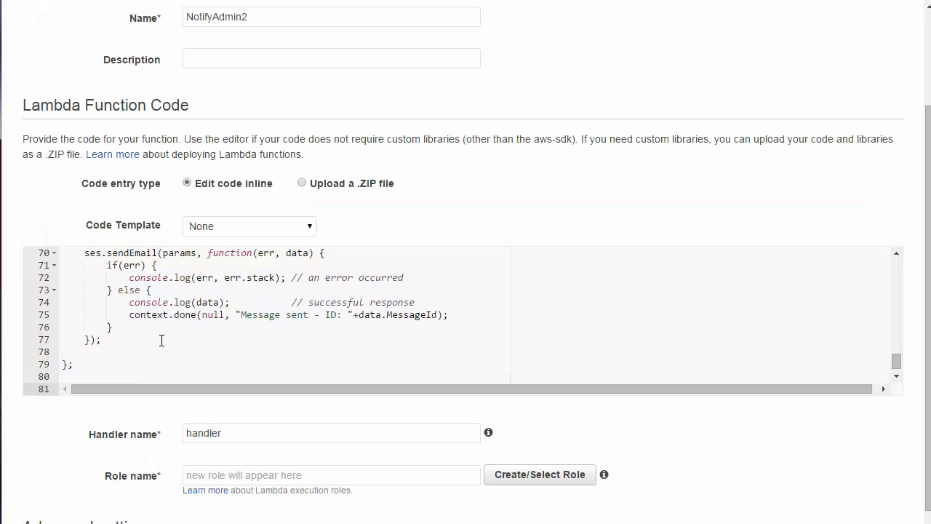
scroll(262, 360, "up", 15)
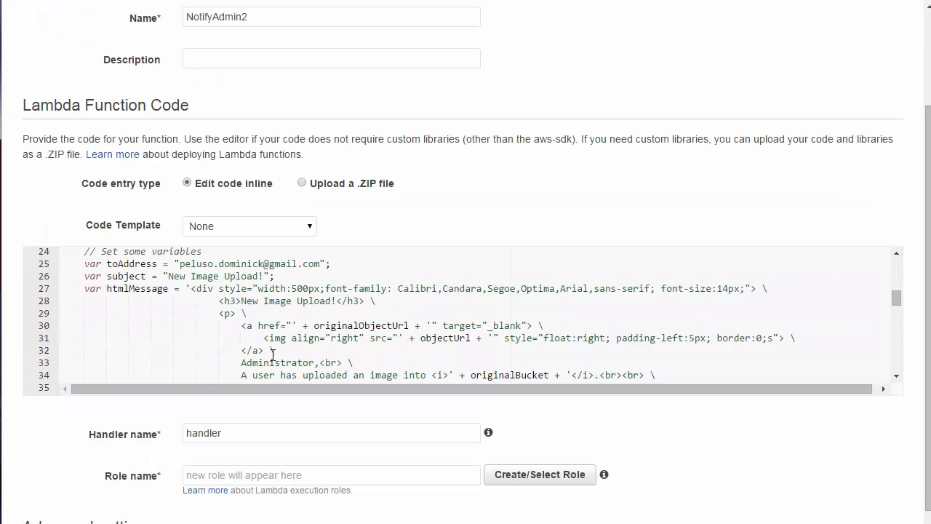
scroll(273, 355, "up", 3)
Step: Check the function's handler name and examine the SES access policy of the execrole_ses role
left_click_drag(250, 436, 51, 432)
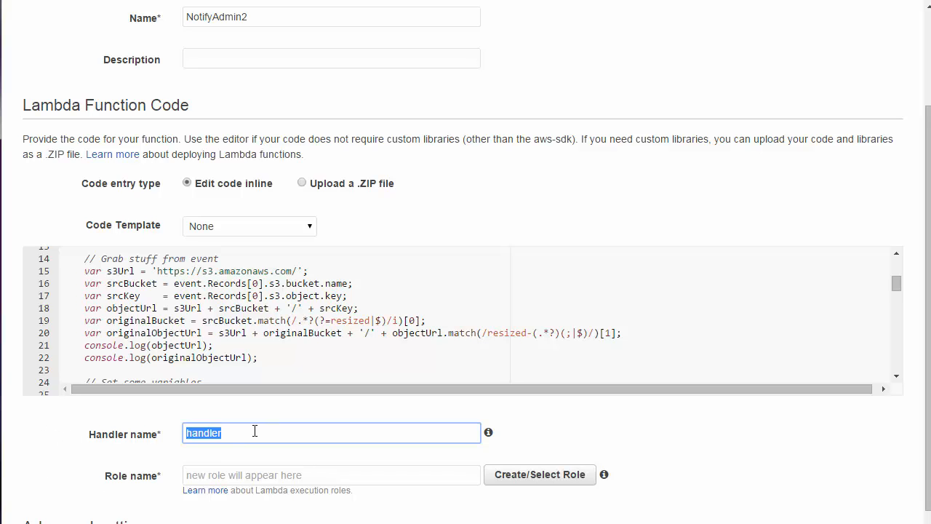
left_click(507, 483)
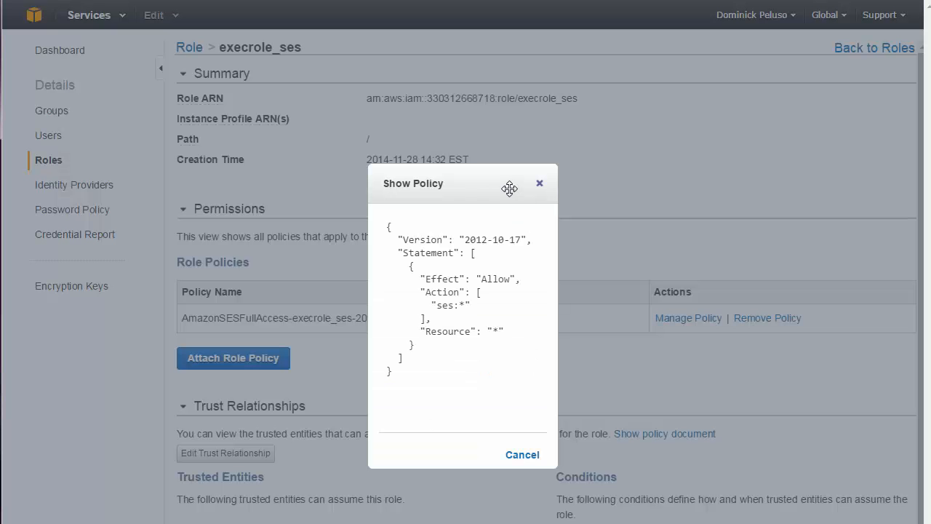
left_click_drag(510, 190, 600, 179)
left_click(495, 297)
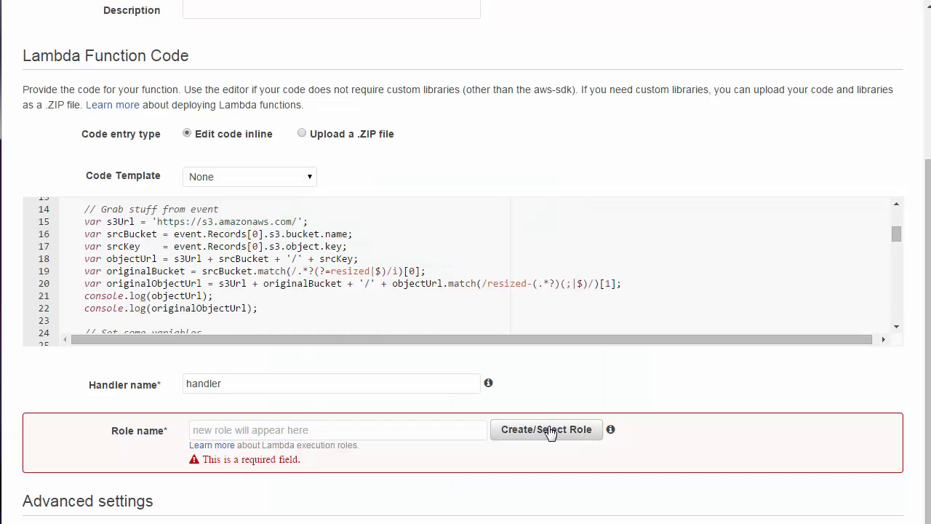
Step: Assign the existing execrole_ses IAM role as the new function's execution role
left_click(546, 429)
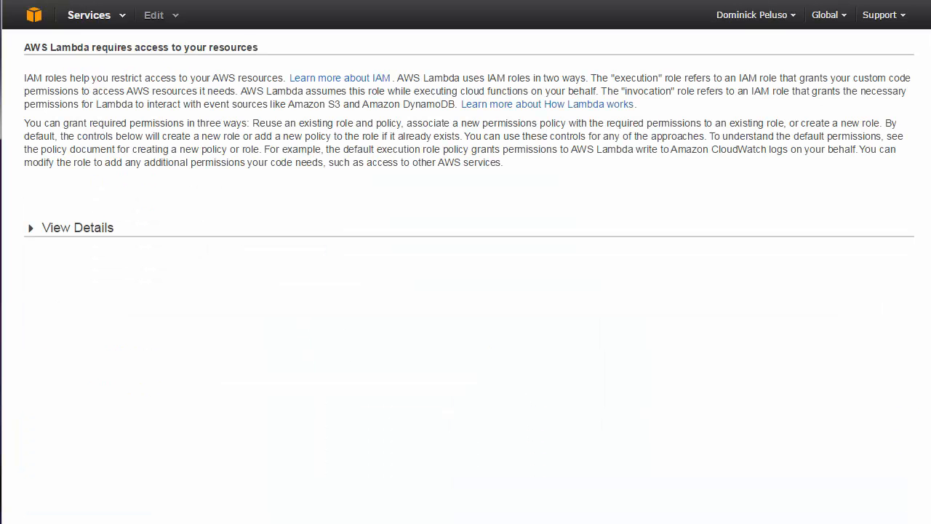
left_click(108, 240)
left_click(232, 300)
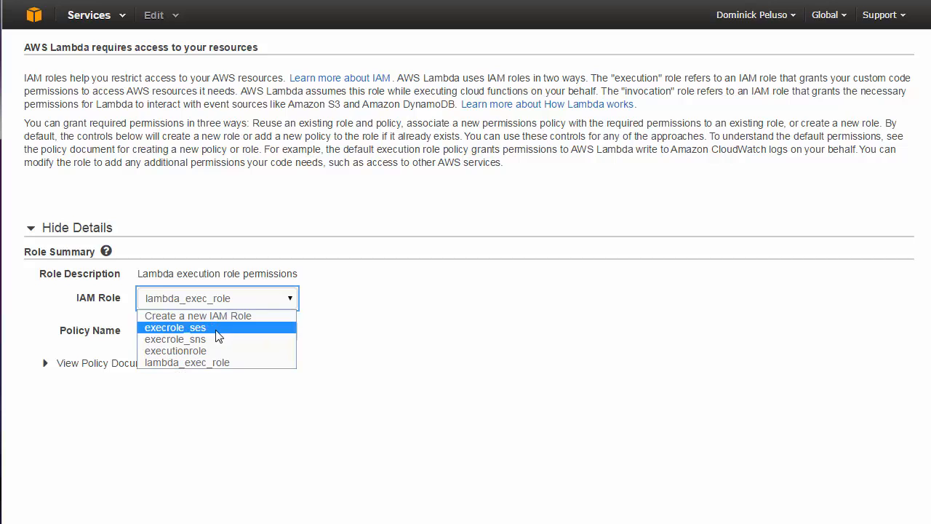
left_click(232, 327)
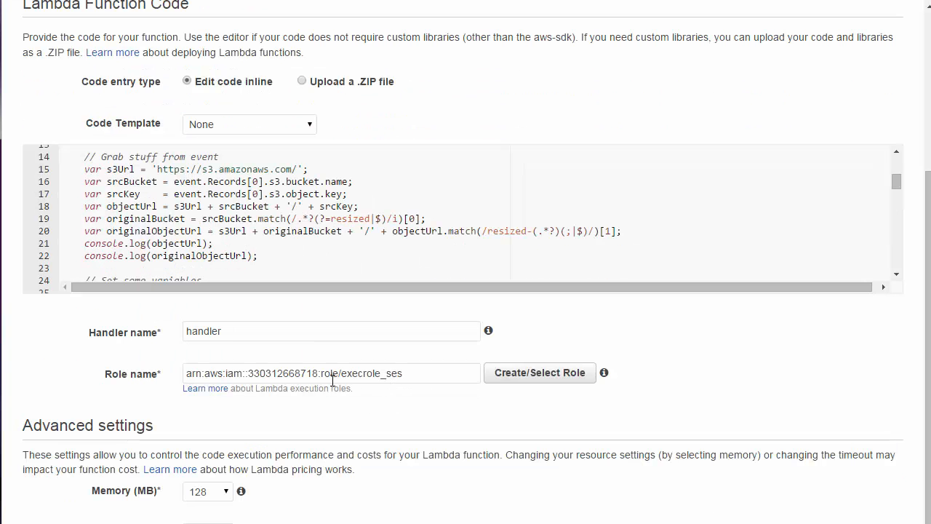
Step: Set the memory to 1024 MB with a 10-second timeout and create the Lambda function
left_click(208, 495)
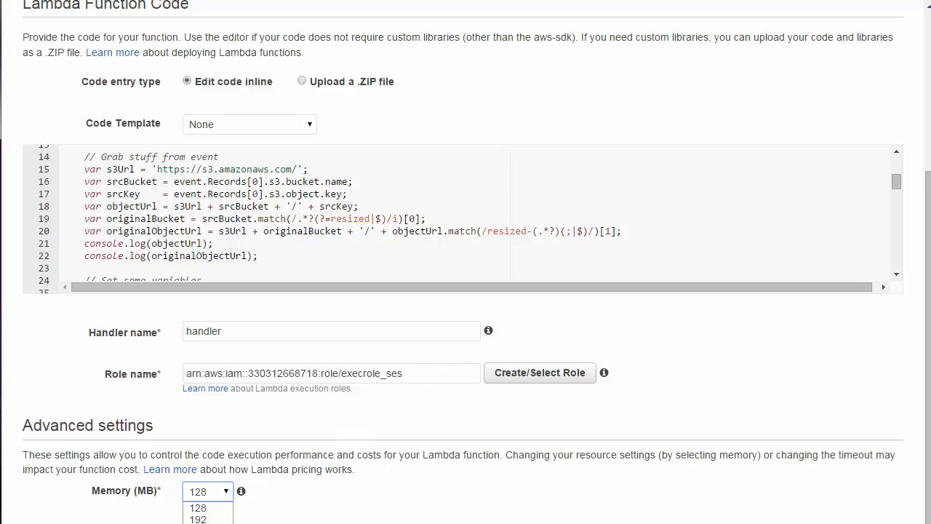
left_click(207, 523)
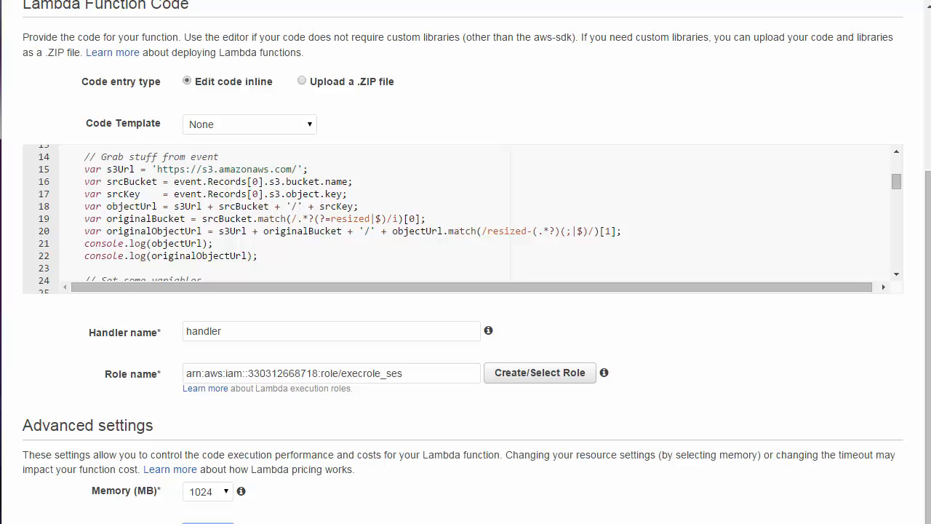
scroll(390, 521, "down", 1)
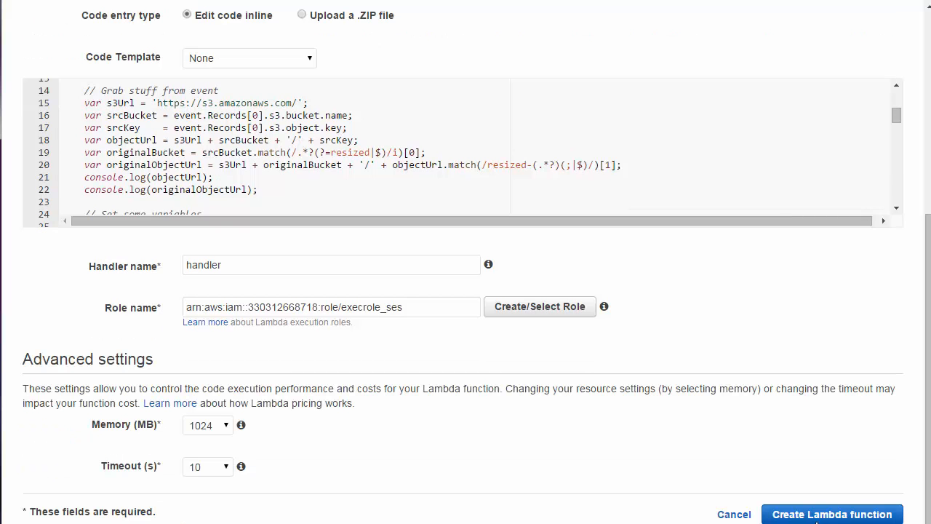
left_click(819, 516)
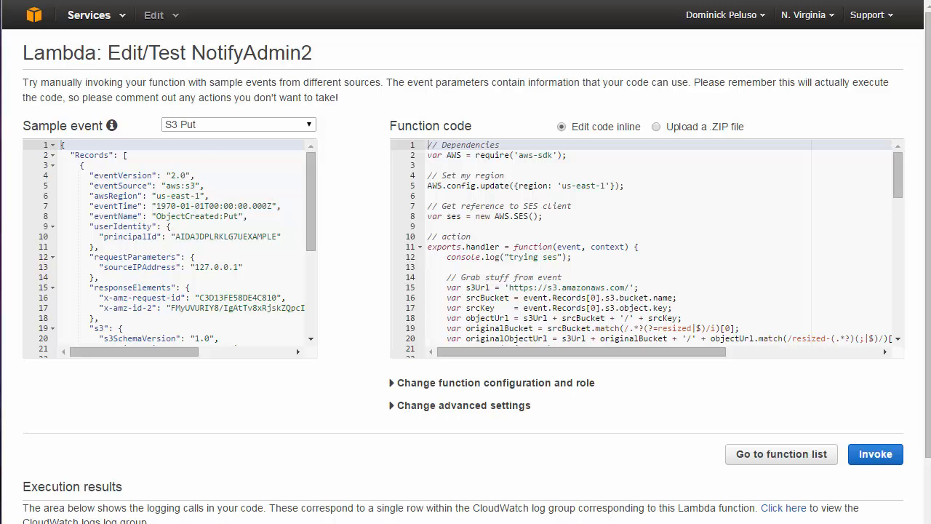
Step: Switch to the text file holding the test event, copy its entire contents and close the file
key("alt+Tab")
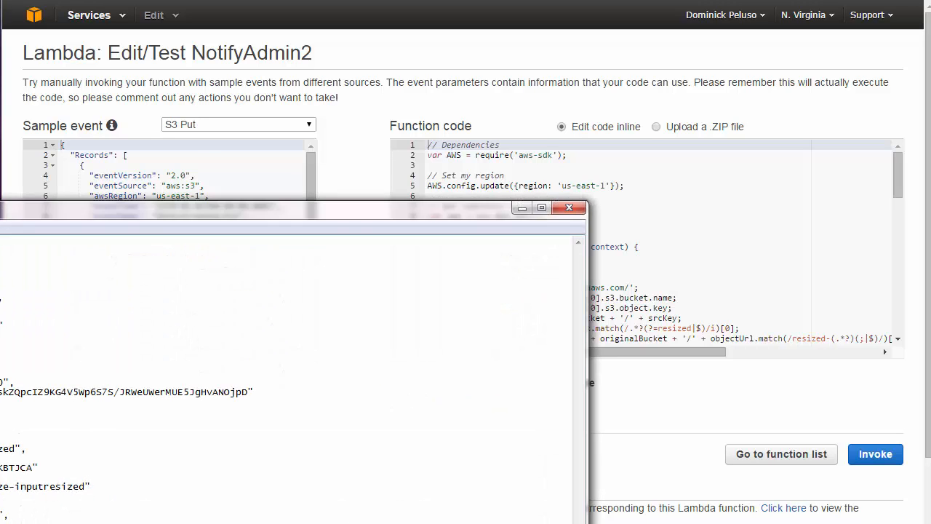
key("ctrl+a")
right_click(219, 309)
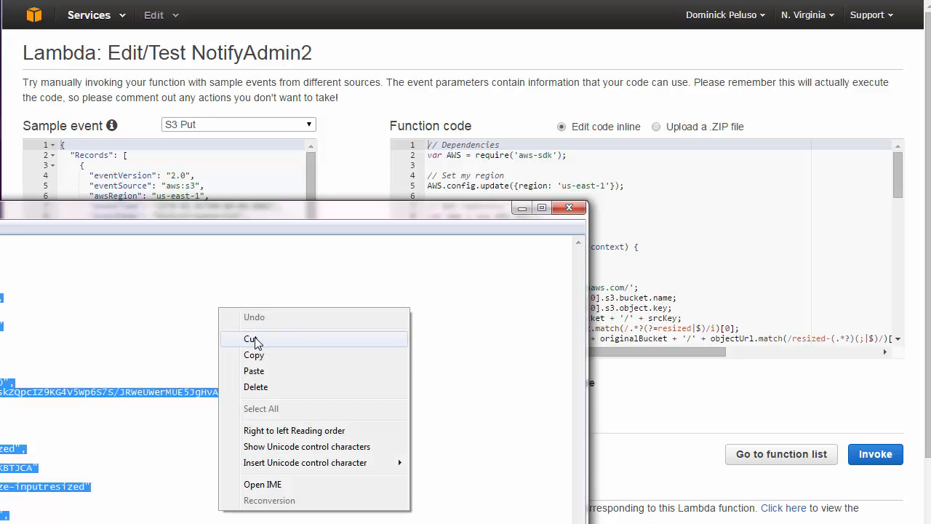
left_click(256, 355)
left_click(569, 208)
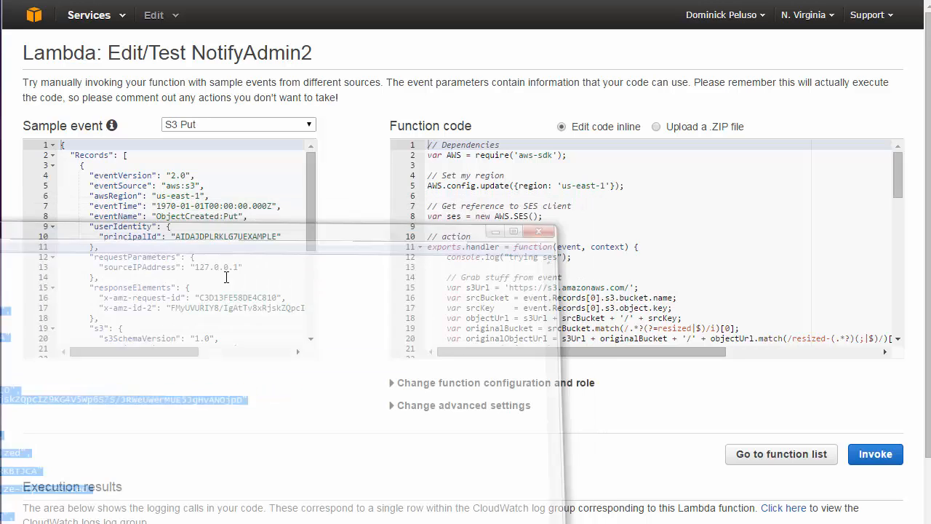
Step: Replace the whole S3 Put sample event of NotifyAdmin2 with the copied JSON
left_click(191, 275)
type("a")
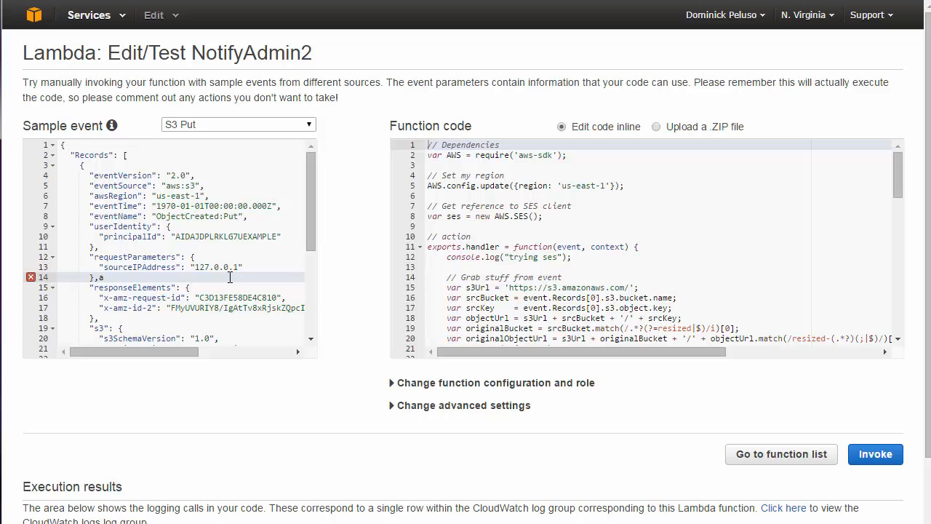
key("ctrl+a")
key("ctrl+v")
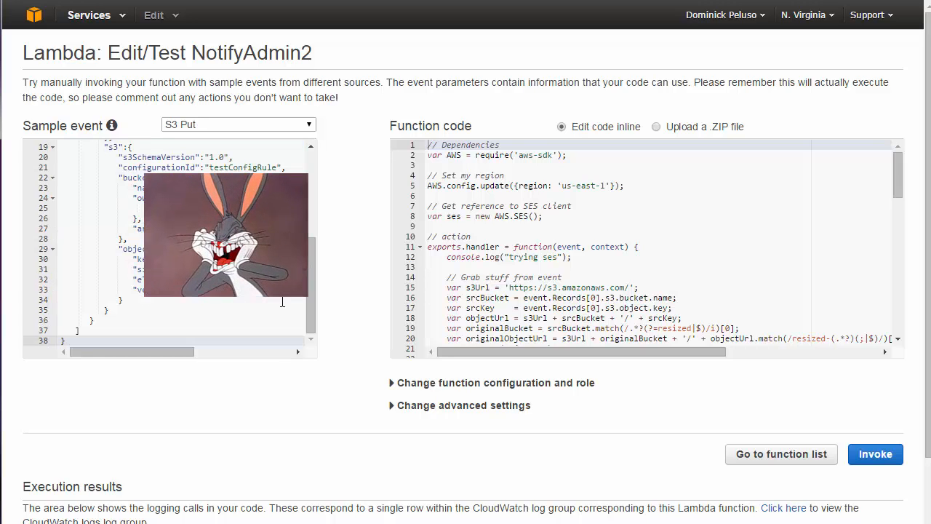
Step: Change the object key in the sample event to resized-happyface.jpg
scroll(307, 294, "up", 6)
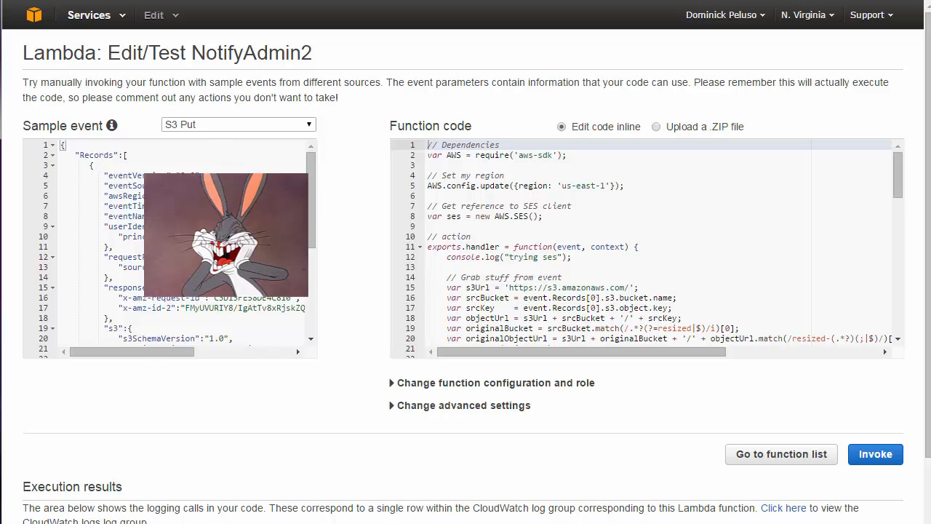
scroll(167, 240, "down", 5)
left_click_drag(187, 352, 240, 361)
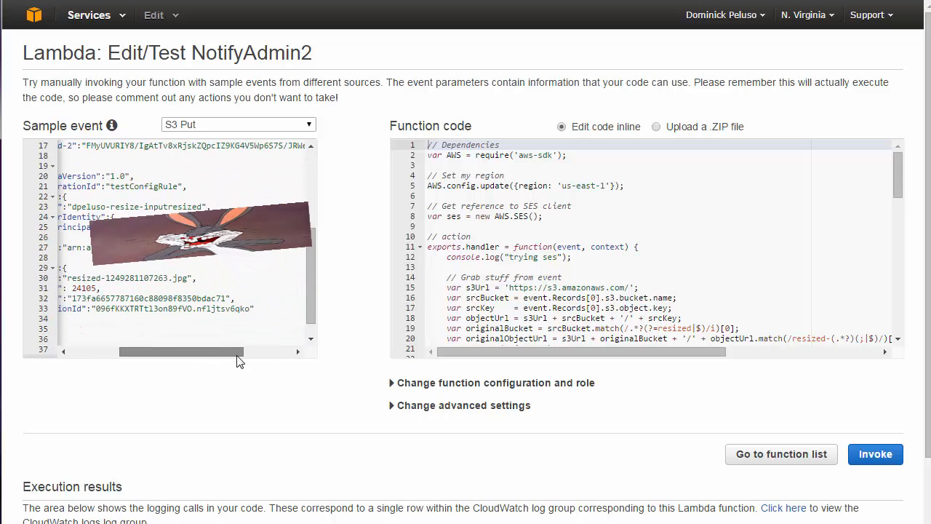
left_click(195, 248)
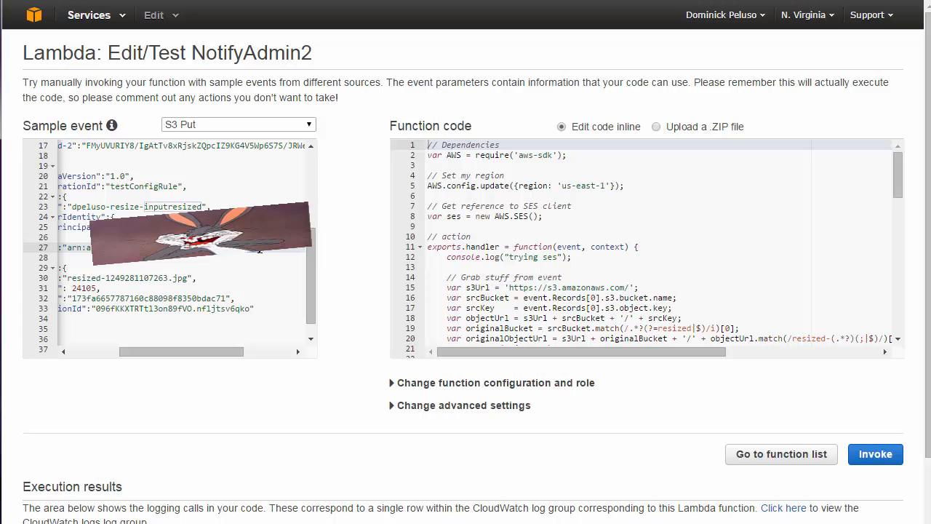
left_click_drag(227, 352, 188, 352)
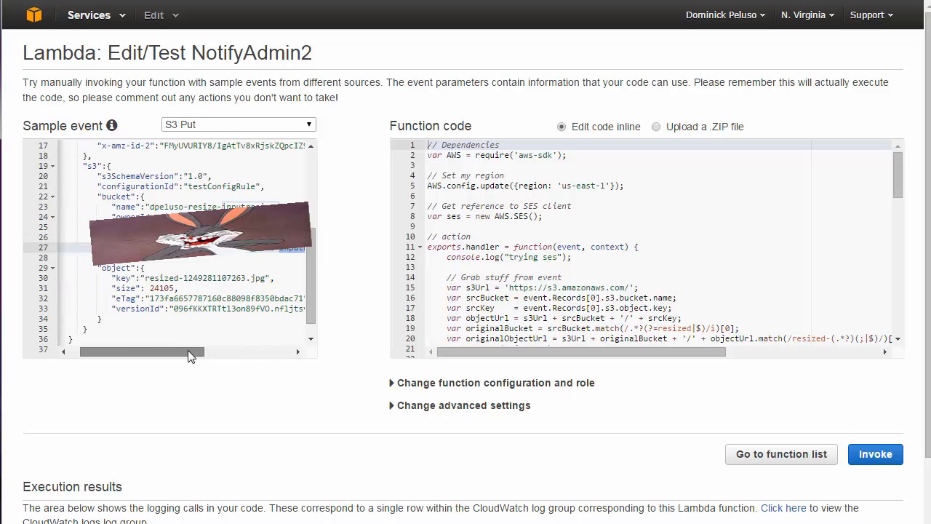
double_click(202, 278)
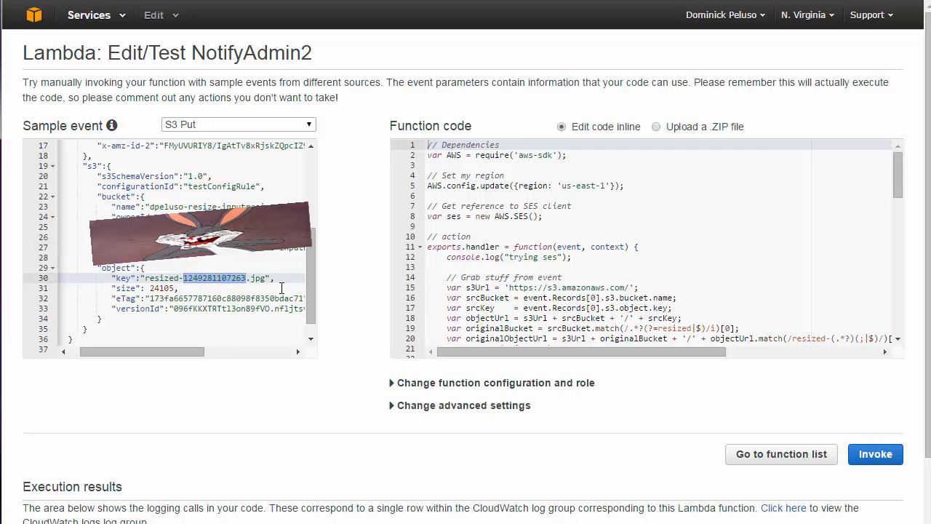
type("happyface")
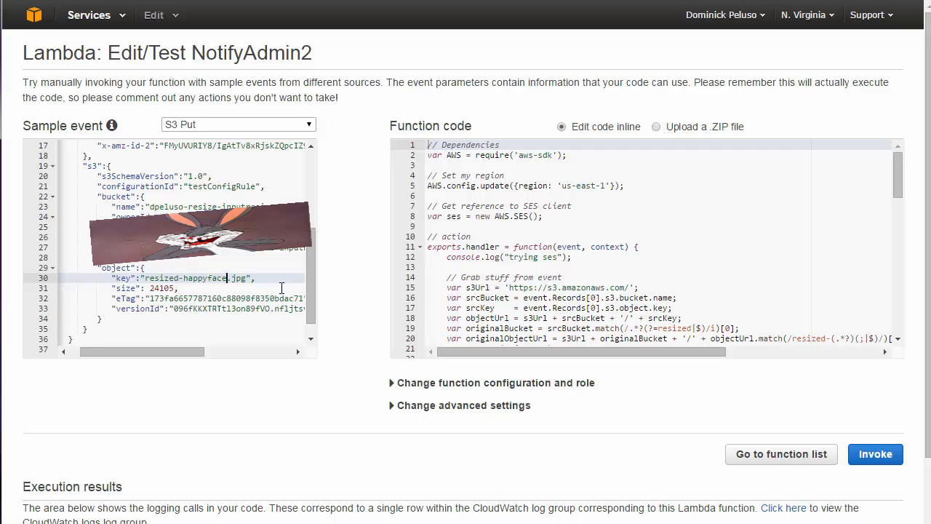
Step: Invoke NotifyAdmin2 with the sample event and check the message ID in the execution results
left_click(873, 464)
scroll(924, 417, "down", 3)
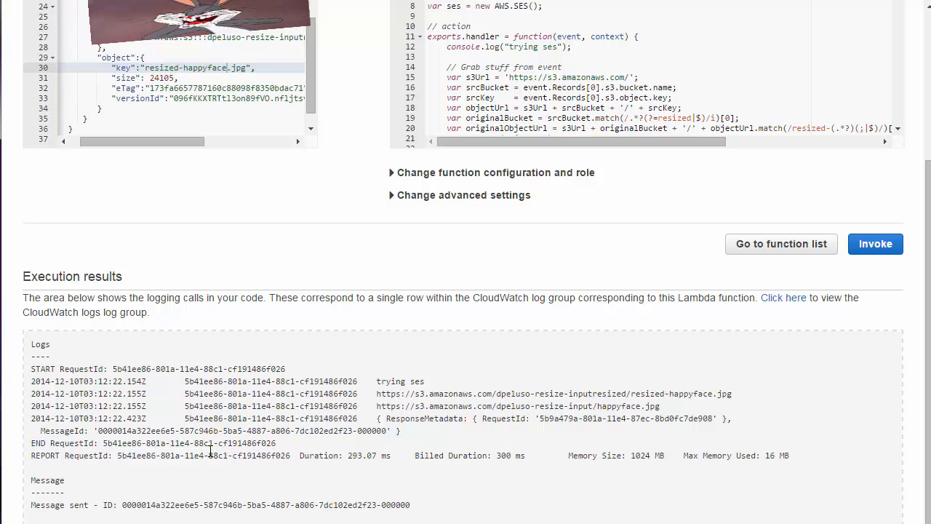
left_click_drag(399, 430, 93, 430)
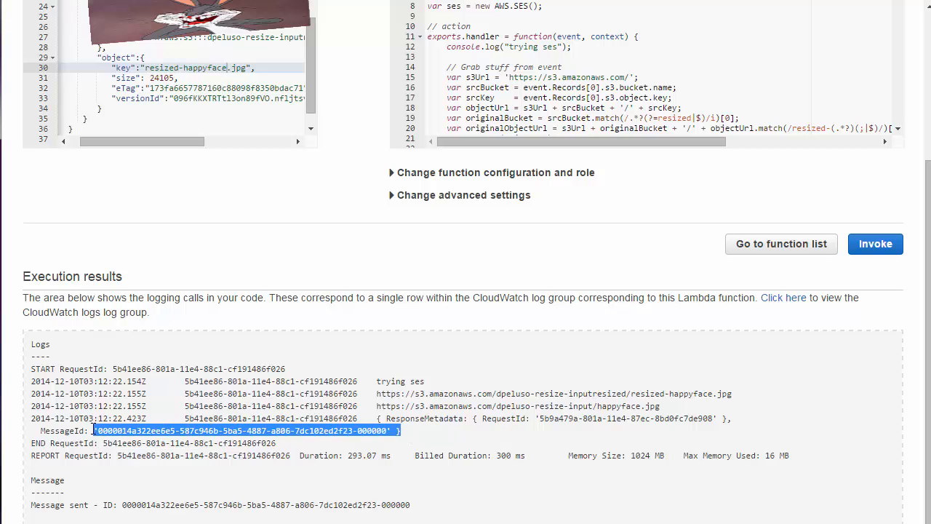
left_click_drag(118, 505, 444, 511)
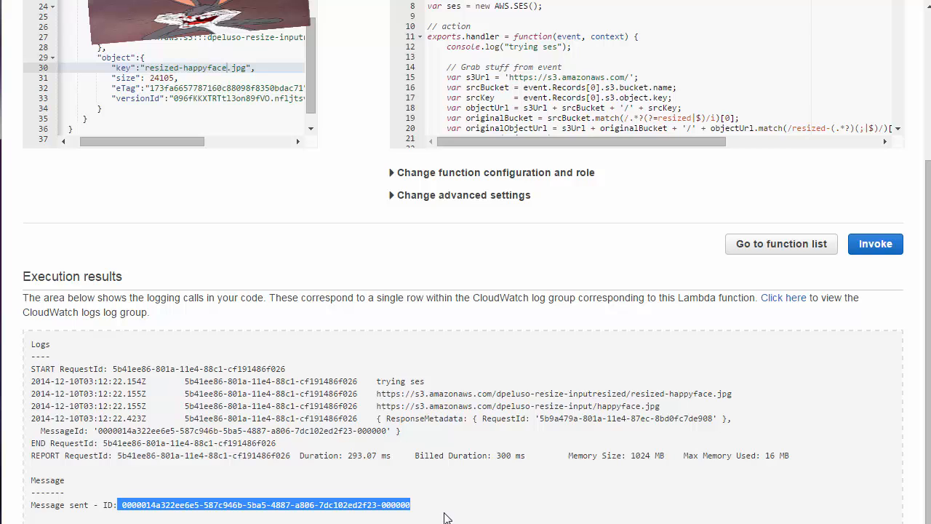
left_click(467, 499)
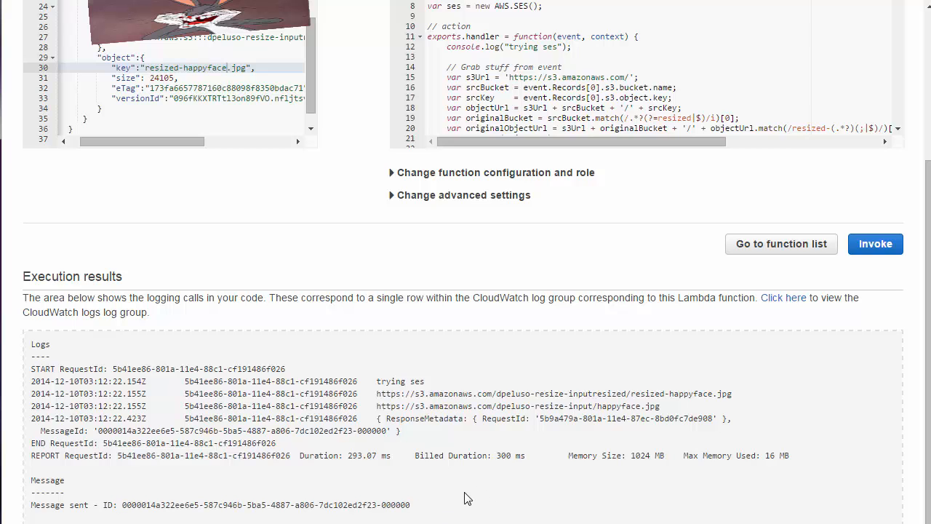
Step: Look up SES among the AWS services and review the function's execution log again
scroll(334, 501, "up", 3)
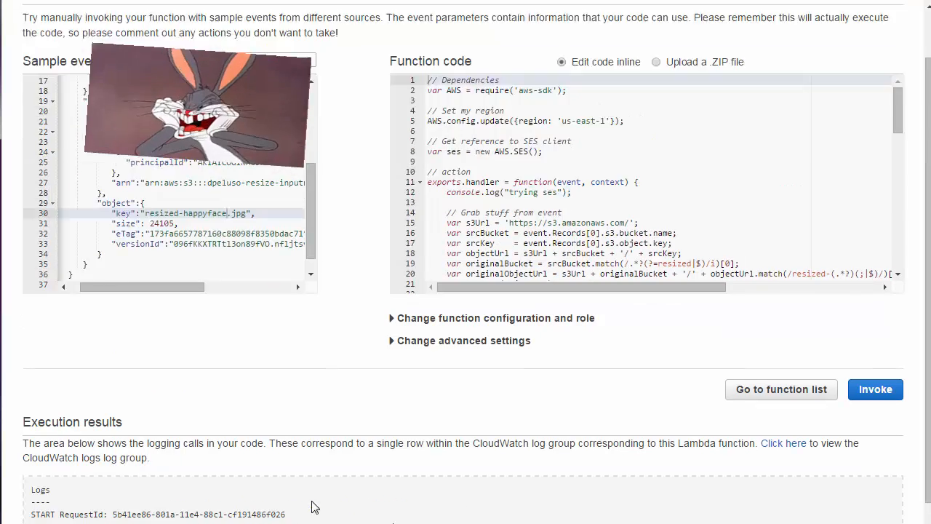
left_click(93, 17)
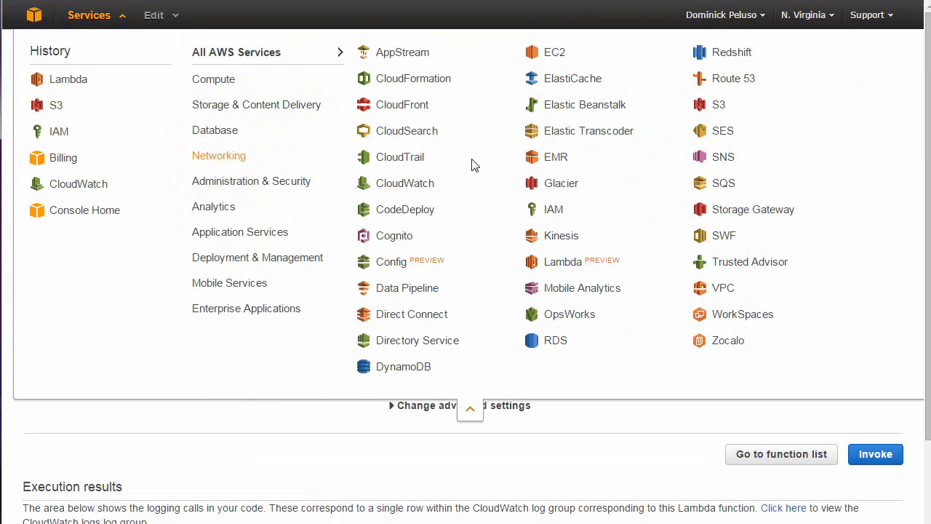
left_click(729, 138)
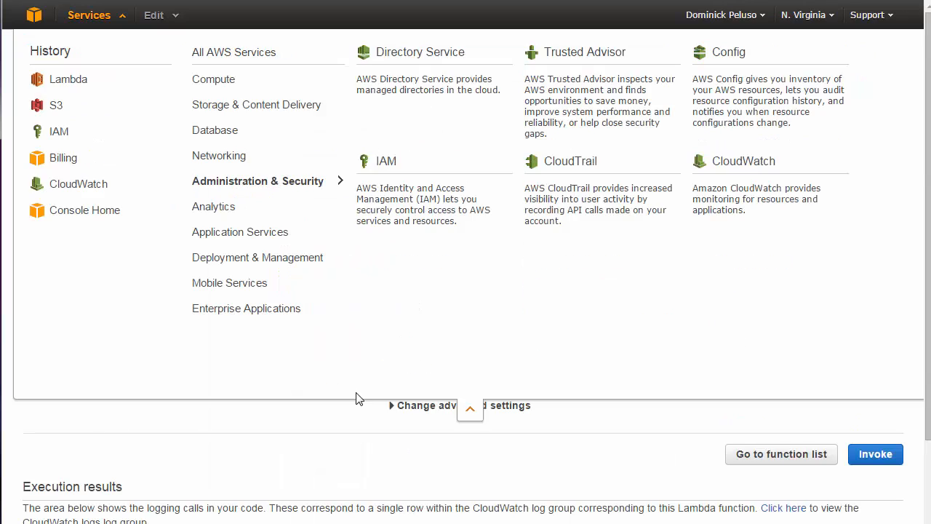
scroll(357, 397, "down", 5)
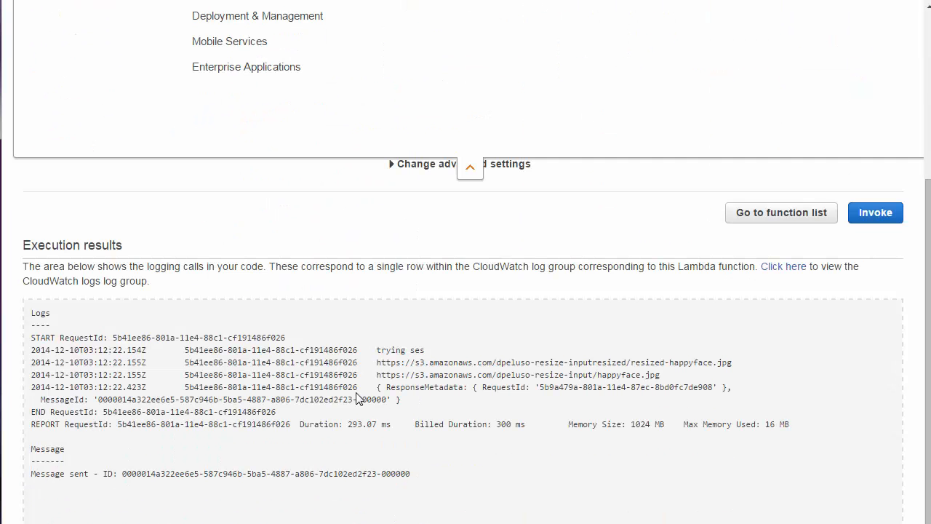
scroll(305, 339, "up", 1)
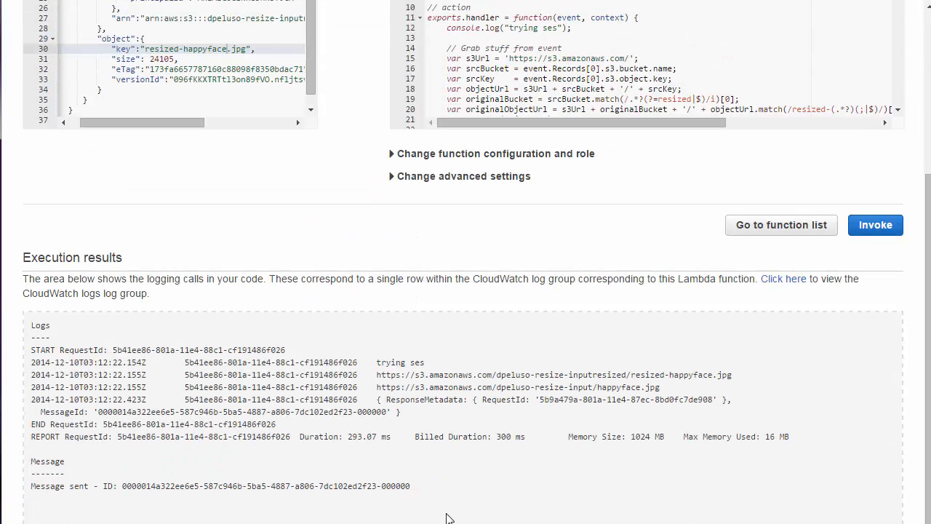
left_click_drag(472, 489, 40, 327)
left_click(342, 401)
Step: Switch to the Gmail inbox, open the newest "New Image Upload!" email and display its images
left_click_drag(240, 523, 365, 0)
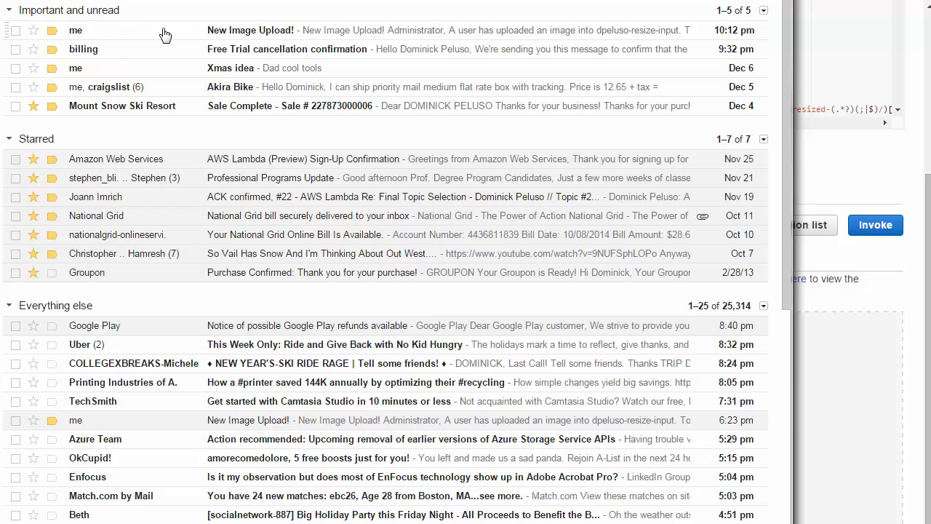
left_click(280, 35)
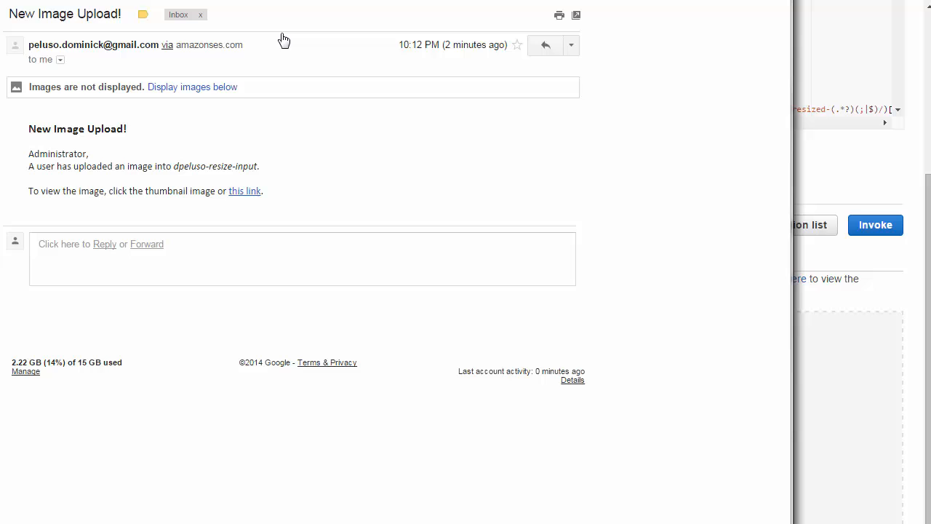
left_click(215, 87)
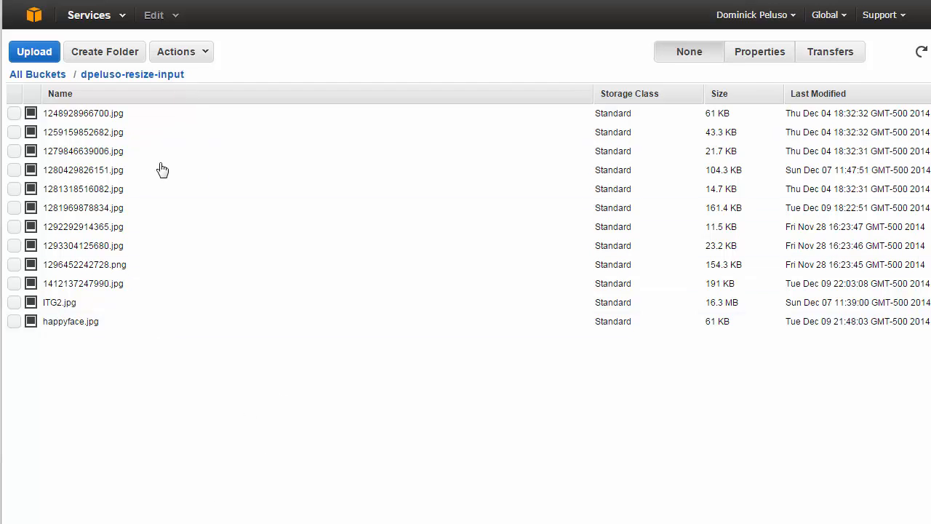
Step: Upload 1281318516082.jpg to the dpeluso-resize-input bucket in S3
left_click(192, 52)
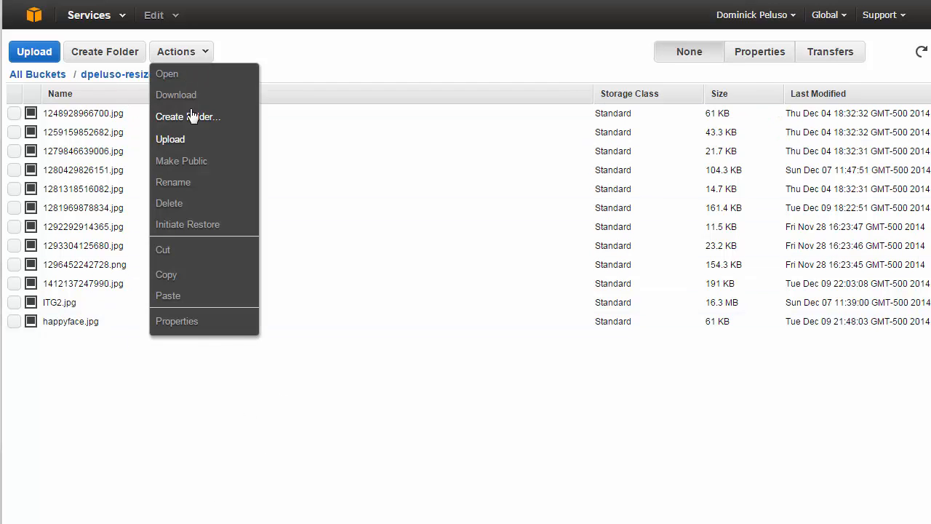
left_click(173, 139)
left_click(188, 306)
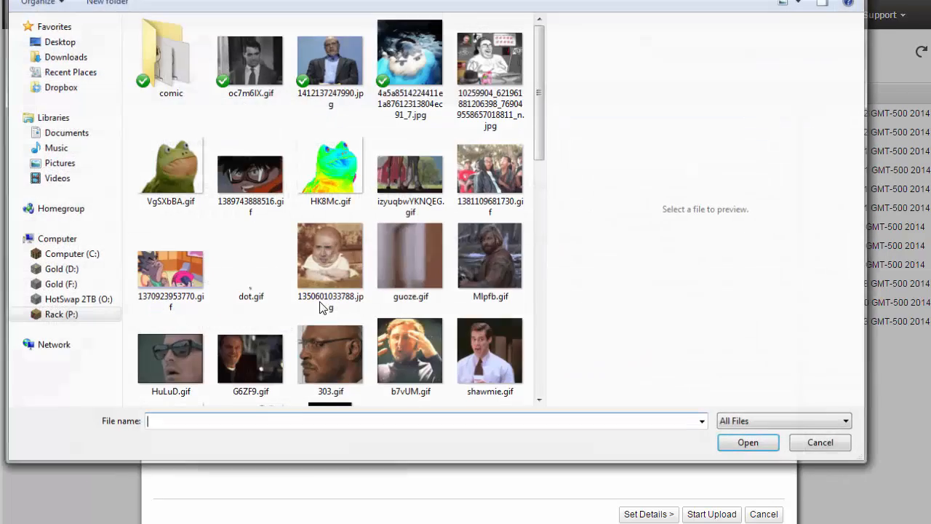
left_click_drag(542, 128, 549, 194)
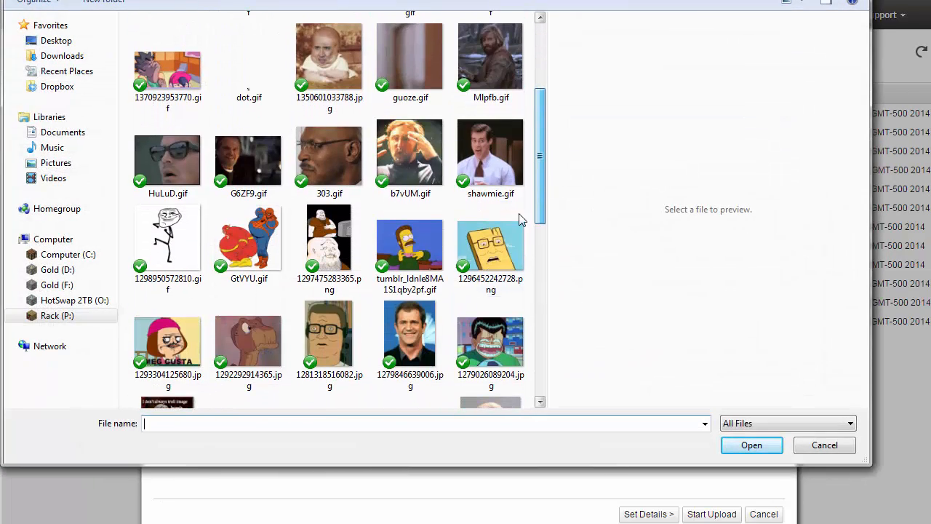
left_click(330, 336)
left_click(752, 447)
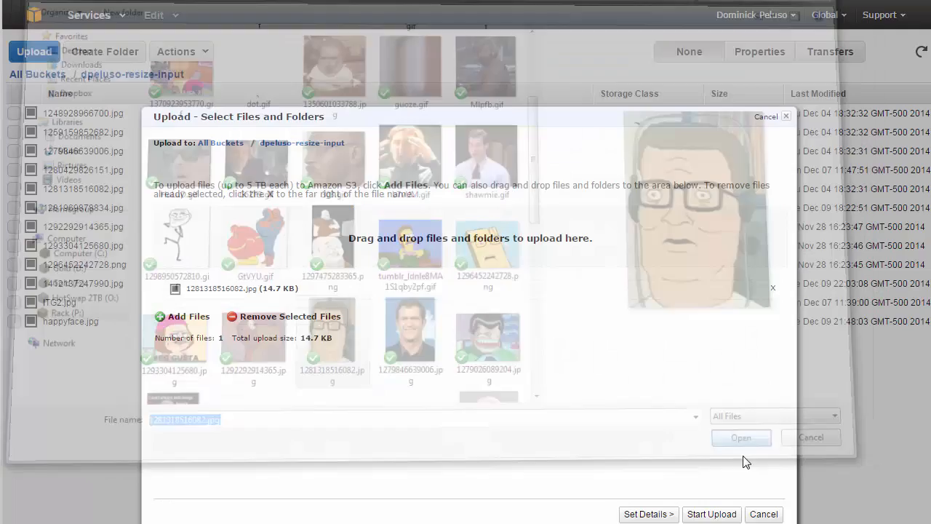
left_click(705, 514)
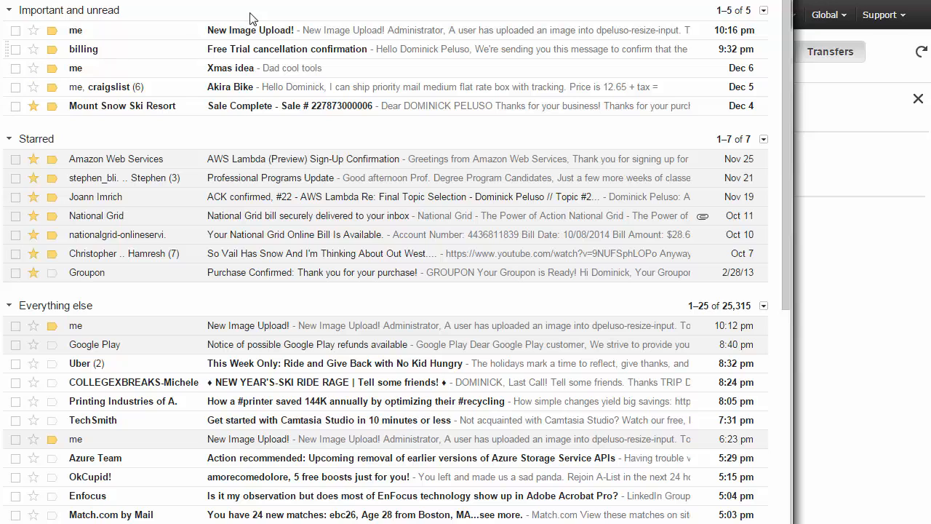
Step: Open the "New Image Upload!" email sent for the S3 upload and display its images
left_click(267, 30)
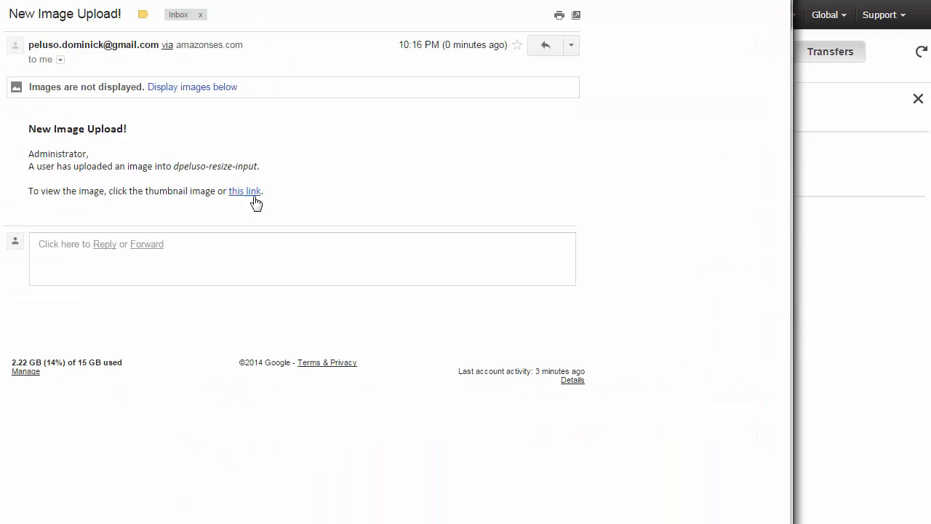
left_click(214, 89)
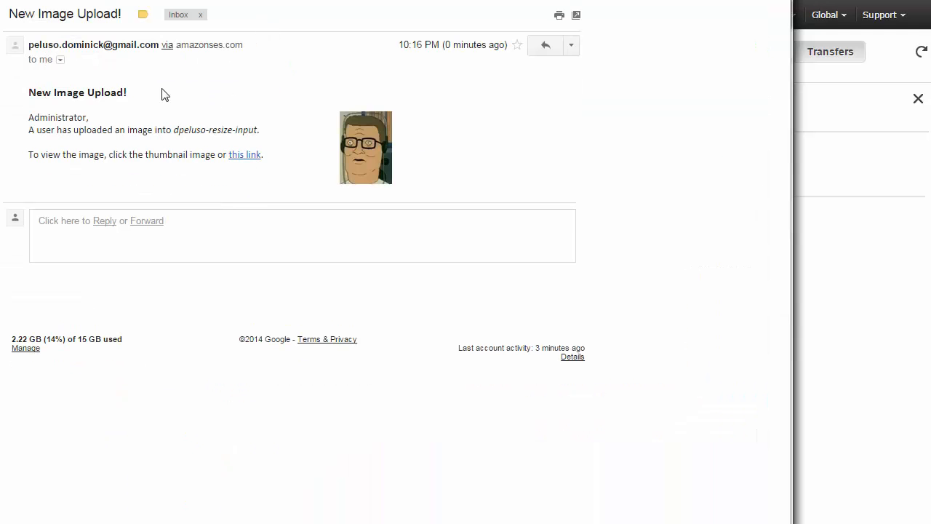
Step: View the full-size uploaded image through the email's thumbnail in a maximized window and return to the message
left_click(366, 171)
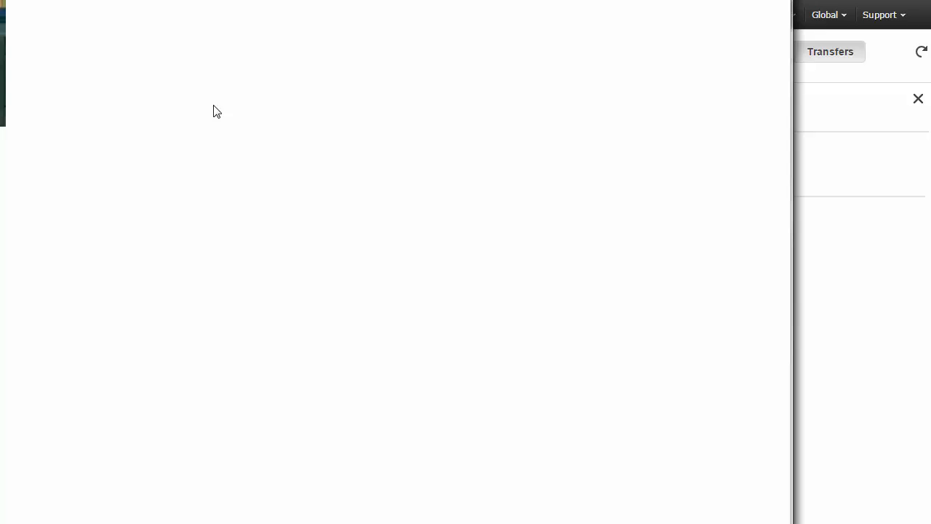
key("ctrl+w")
key("ctrl+Tab")
left_click_drag(437, 0, 572, 1)
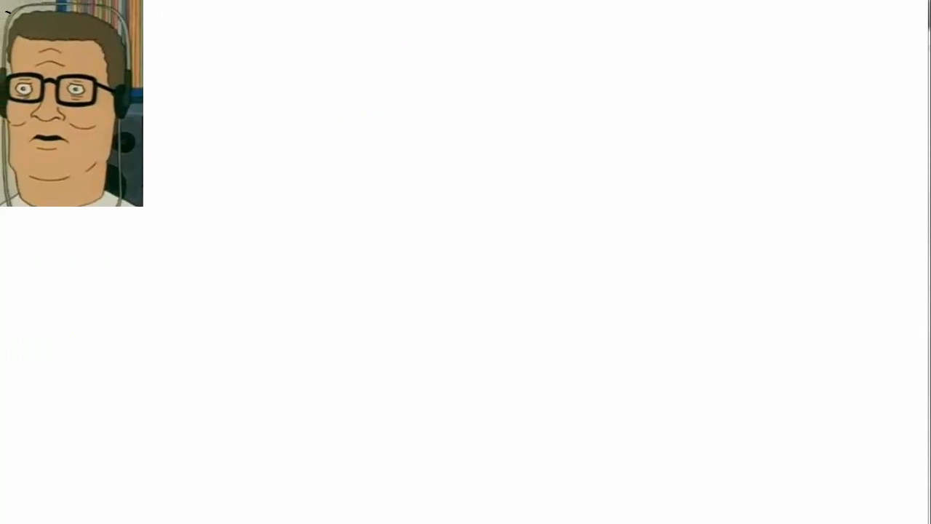
key("ctrl+w")
left_click(500, 219)
key("ctrl+w")
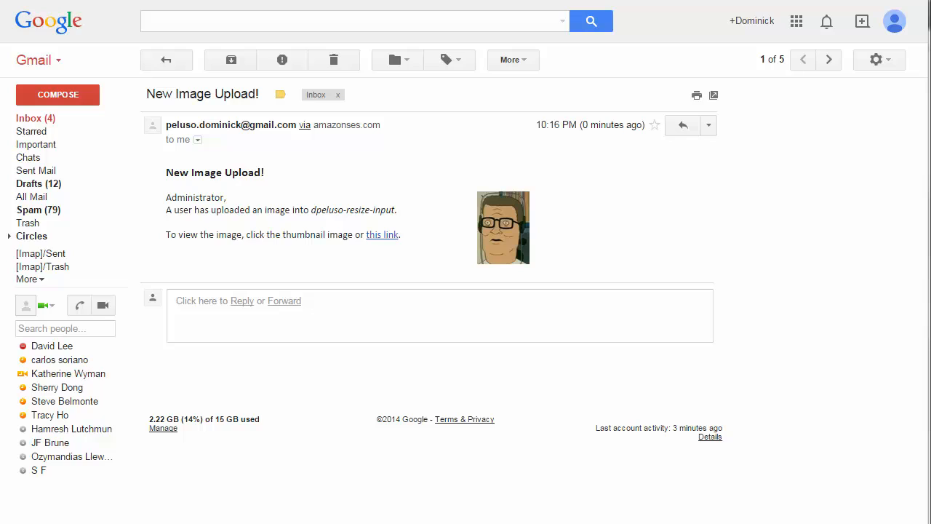